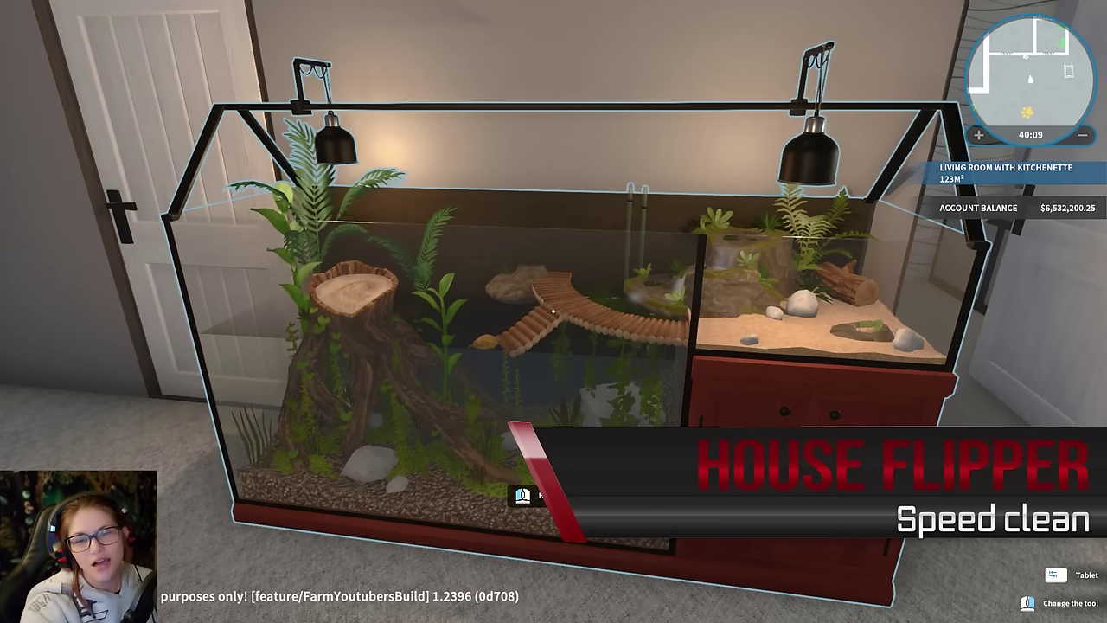
Walk from the terrarium through the corridor, kitchen, bathroom and both living rooms to the basement door.
key("s")
key("Tab")
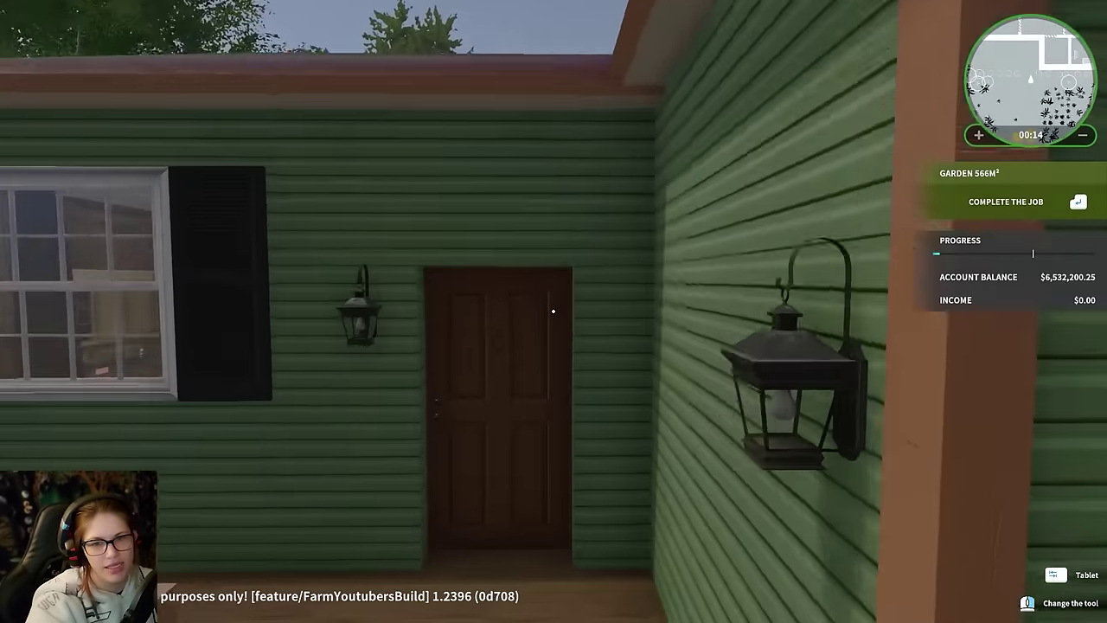
key("w")
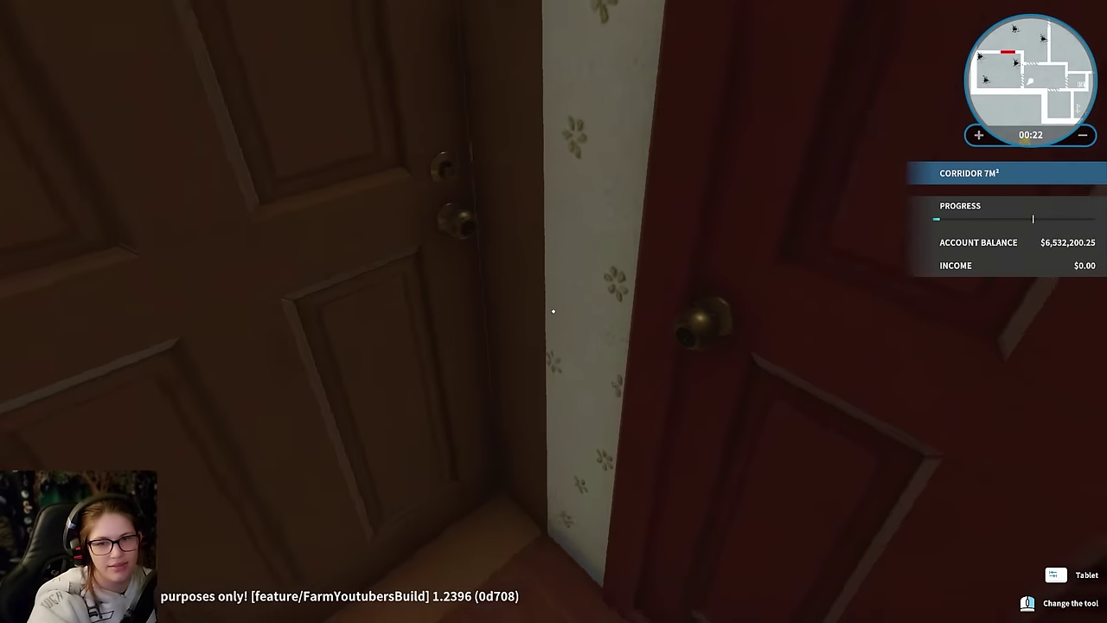
key("w")
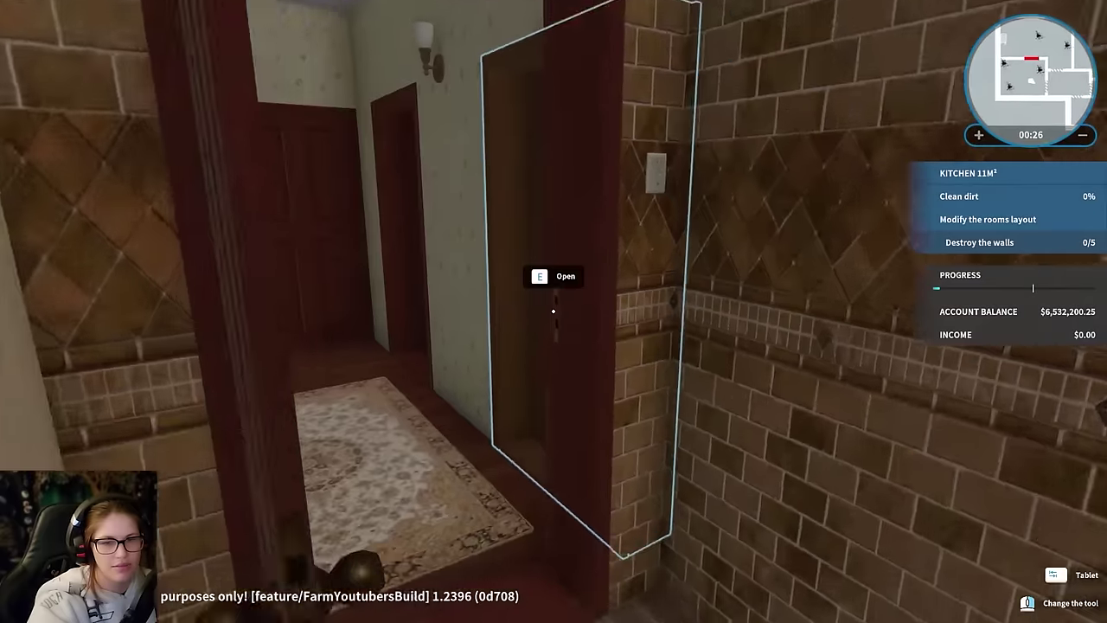
key("w")
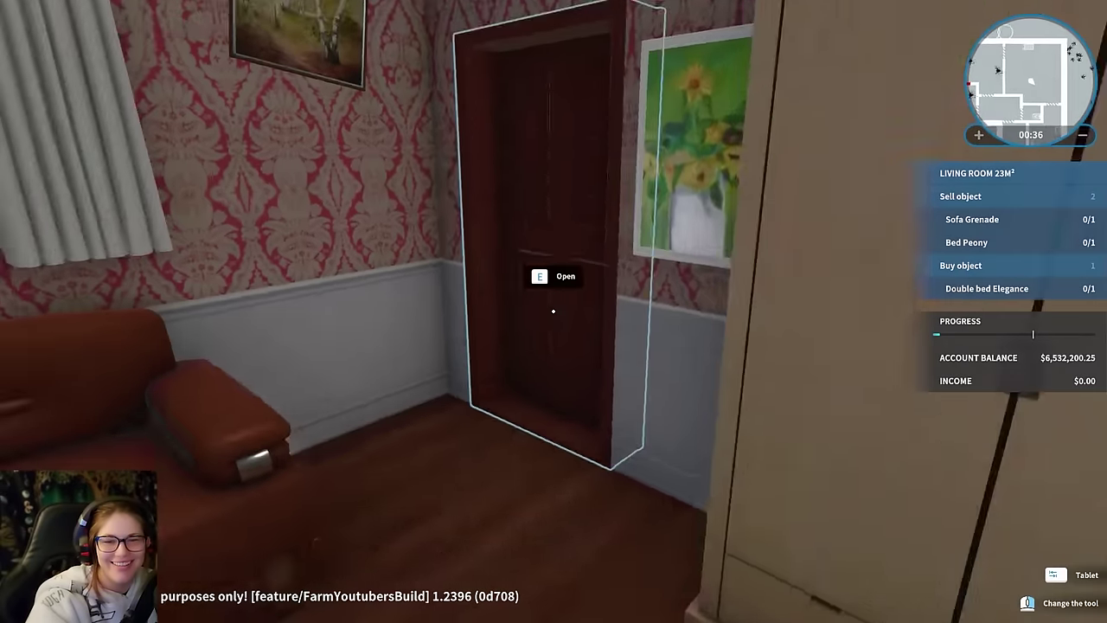
key("e")
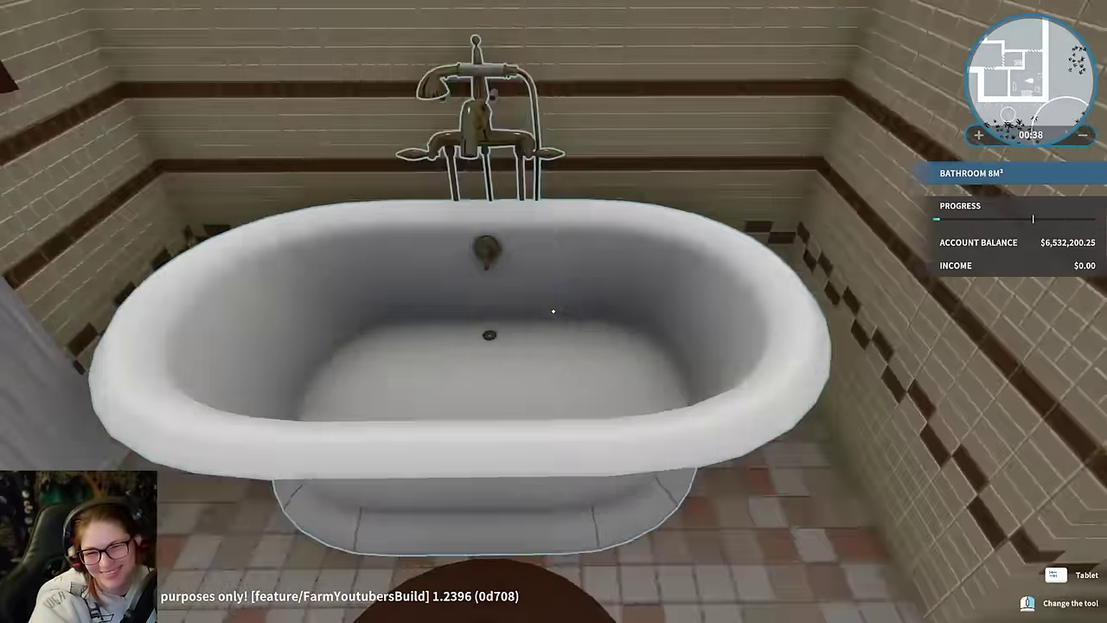
key("w")
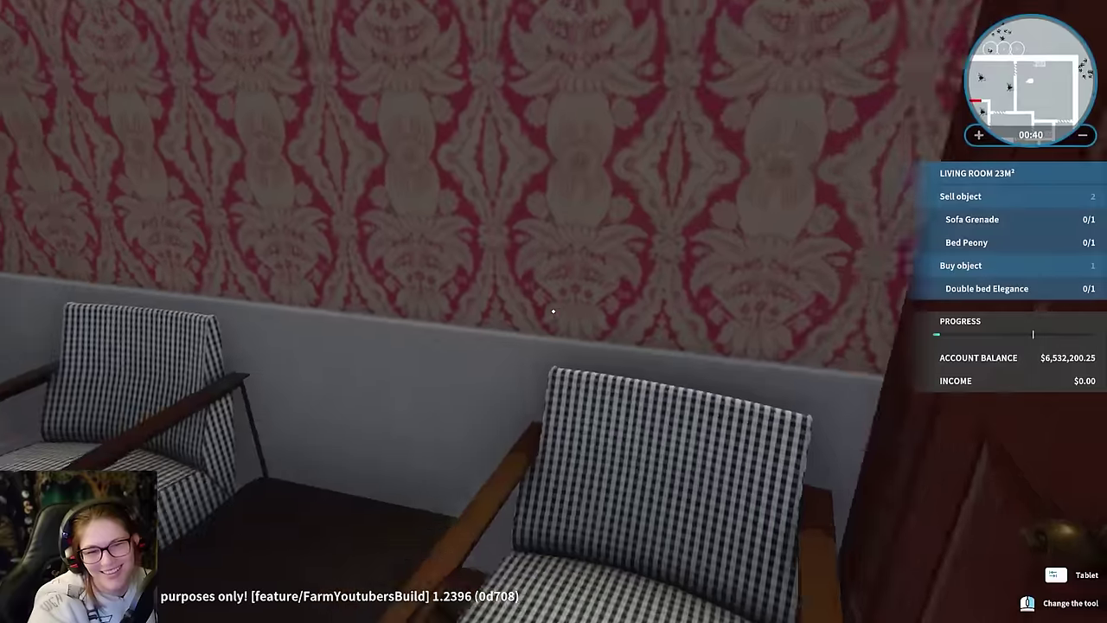
key("w")
key("w")
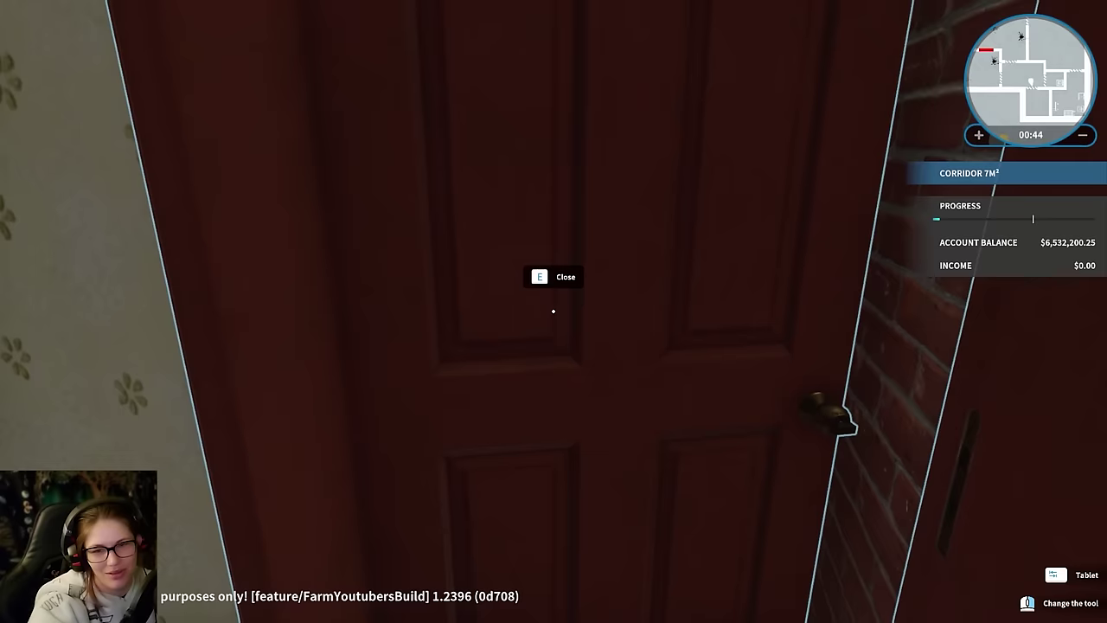
left_click(553, 311)
Go down into the basement storage room and throw away both crates.
key("w")
key("w")
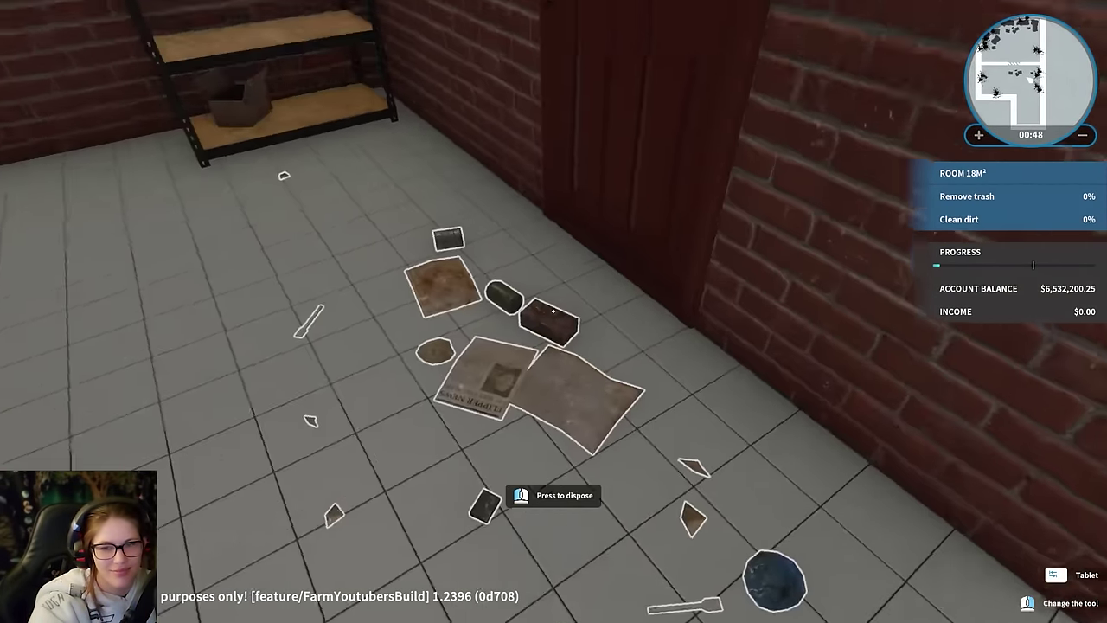
key("e")
key("w")
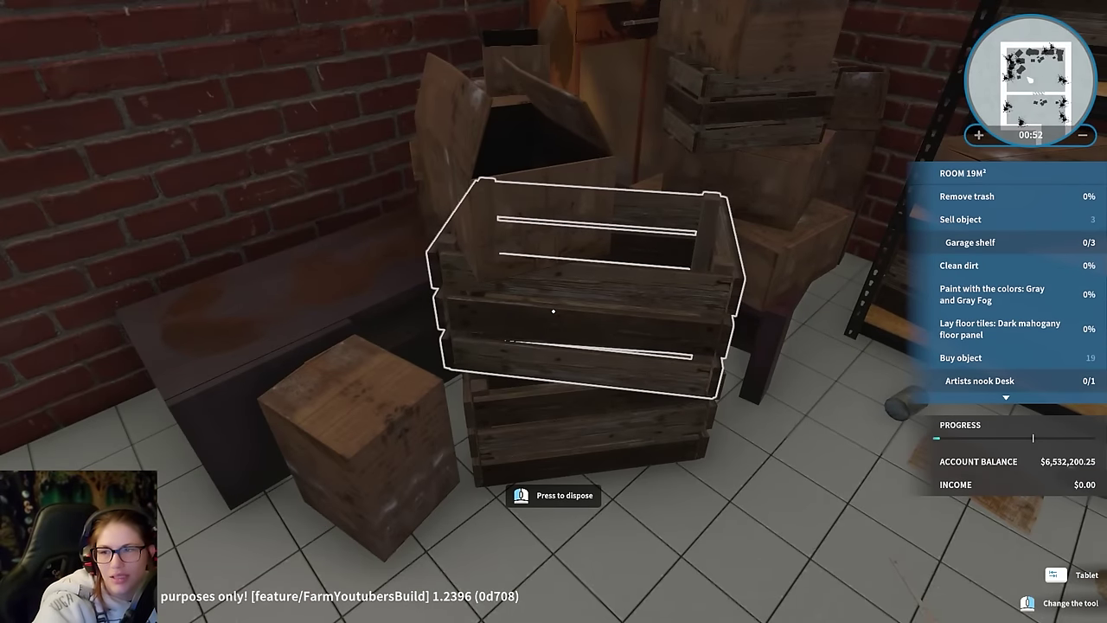
left_click(554, 311)
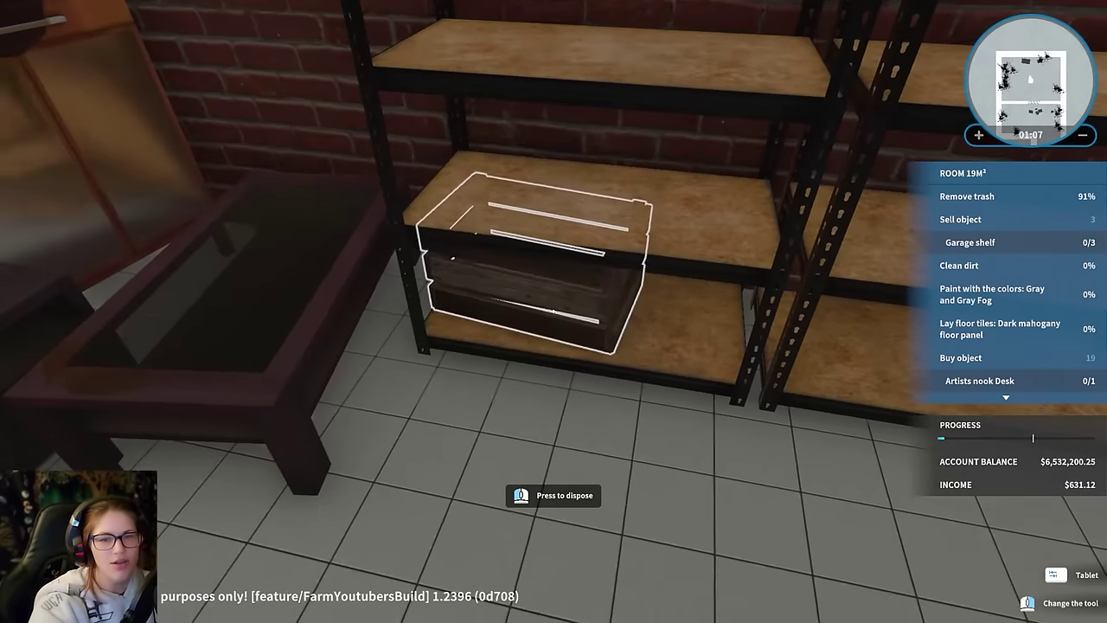
left_click(554, 312)
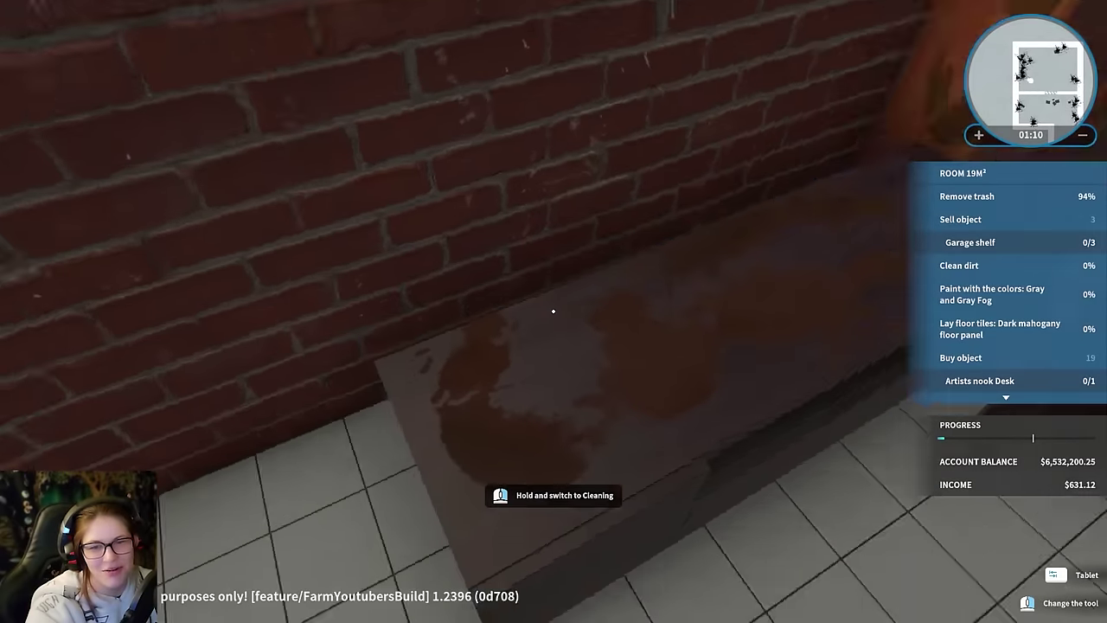
Mop the storage room dirt and sell both garage shelves, checking the task list.
key("q")
left_click(659, 250)
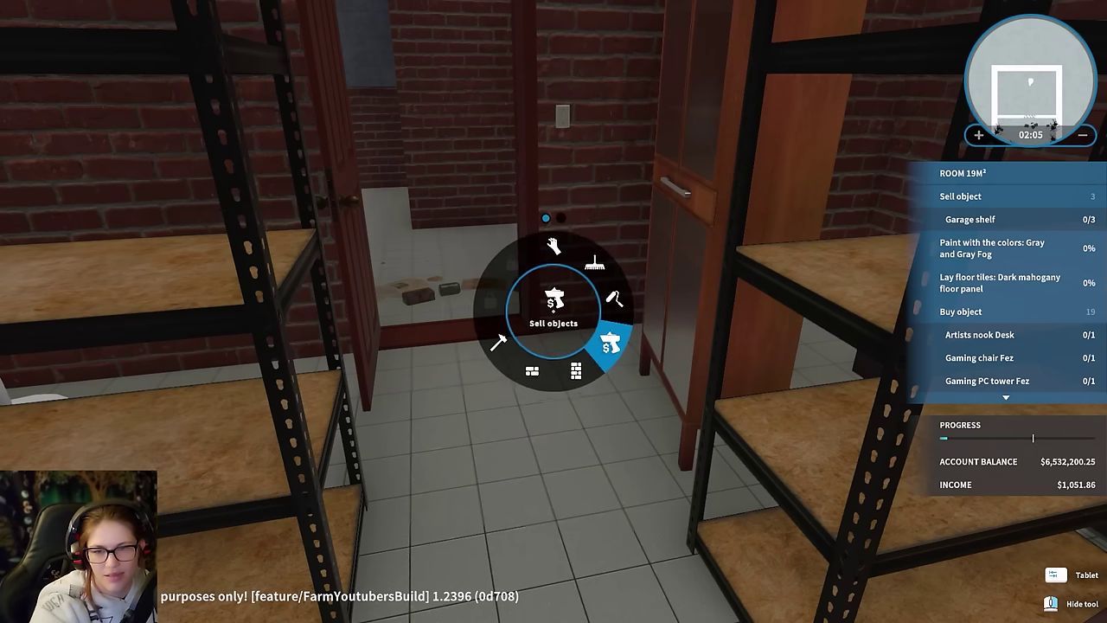
left_click(554, 311)
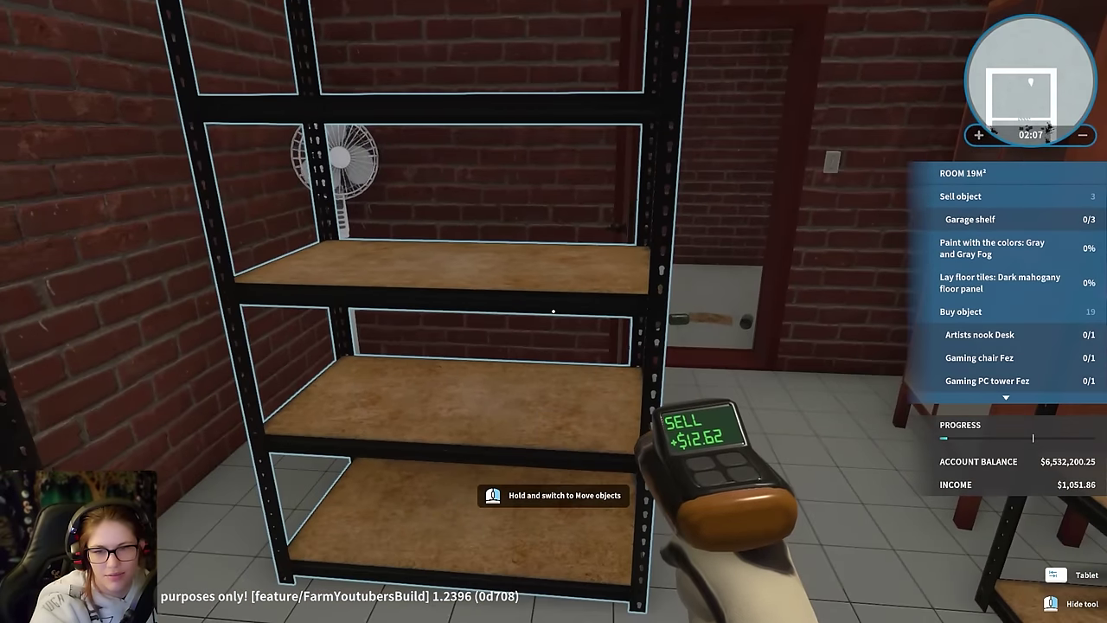
left_click(553, 311)
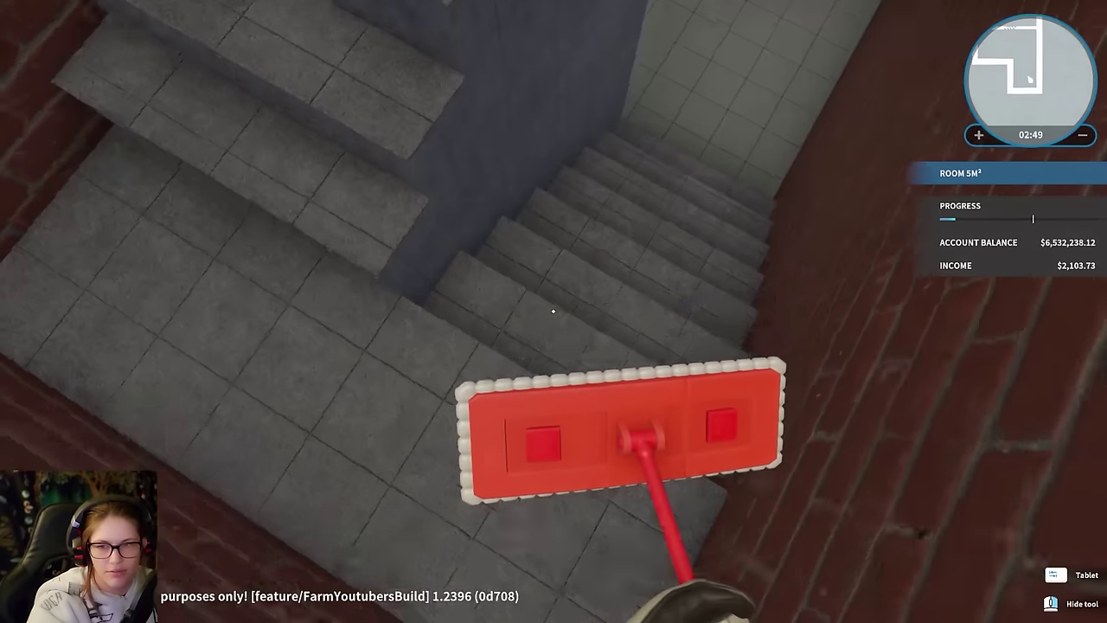
key("Tab")
Buy the Gray and Gray Fog wall paints from the storage room's task list.
left_click(527, 250)
key("Tab")
key("Tab")
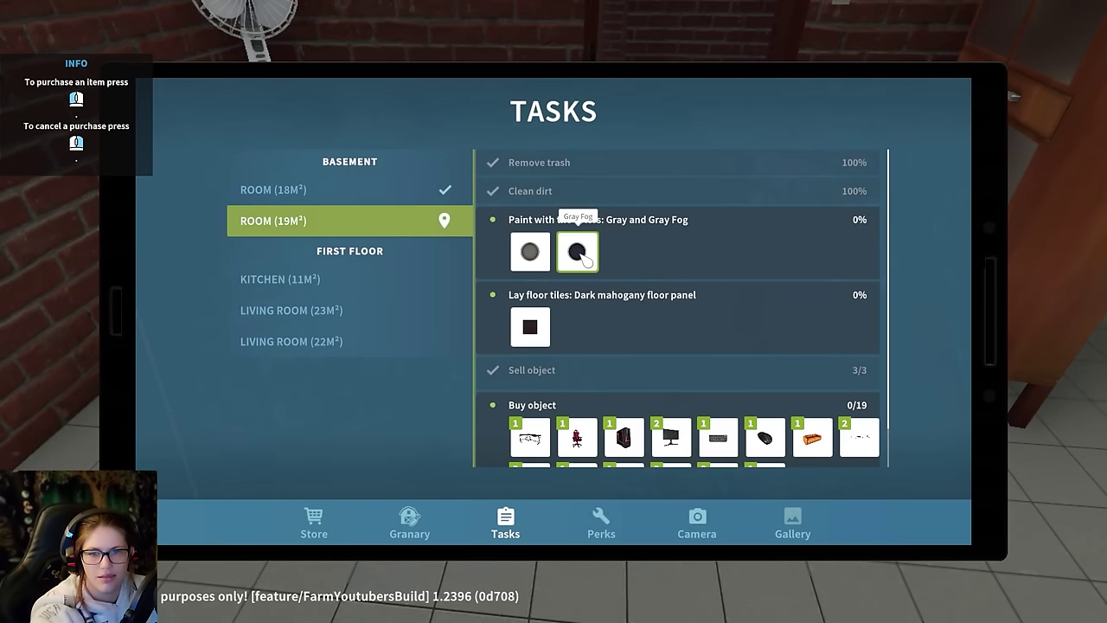
left_click(577, 252)
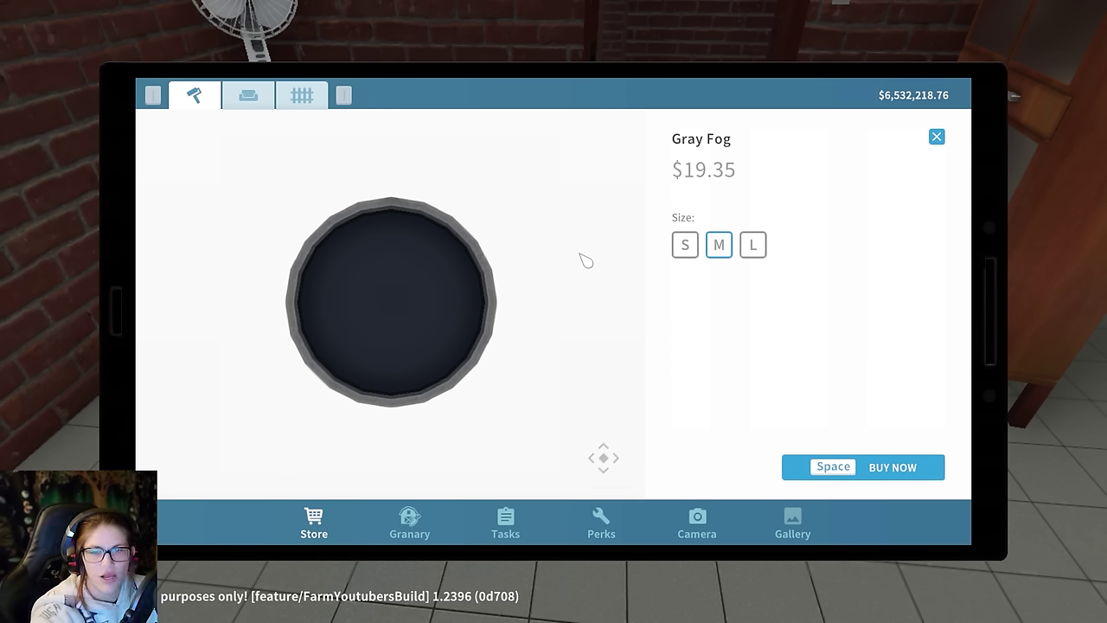
key("Tab")
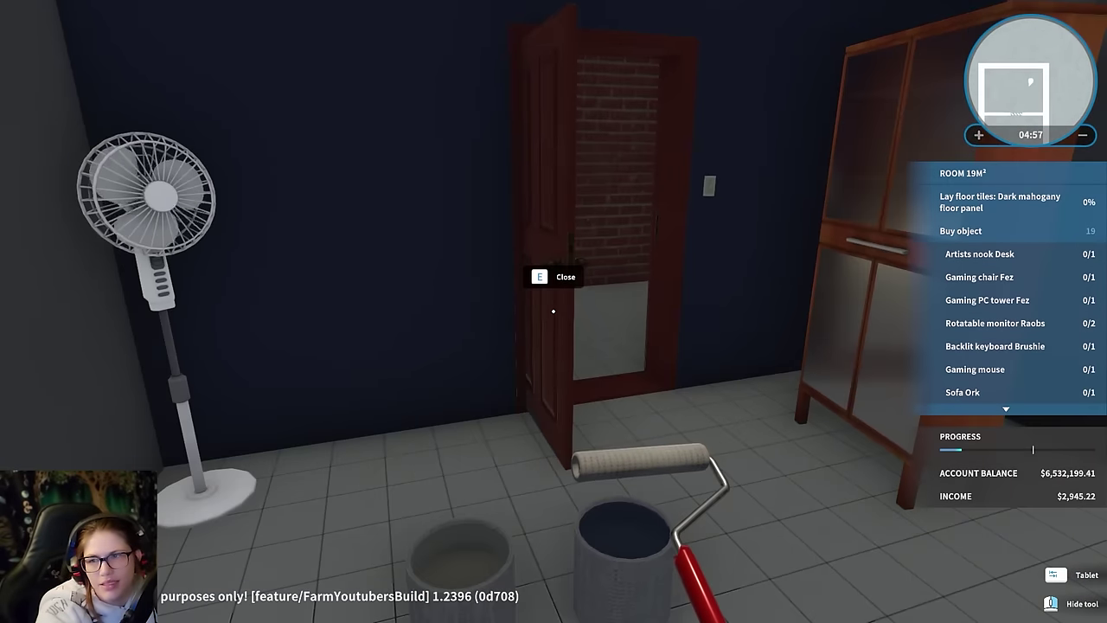
Tile the whole storage room floor with dark mahogany panels and start placing the Artists nook Desk.
left_click(559, 320)
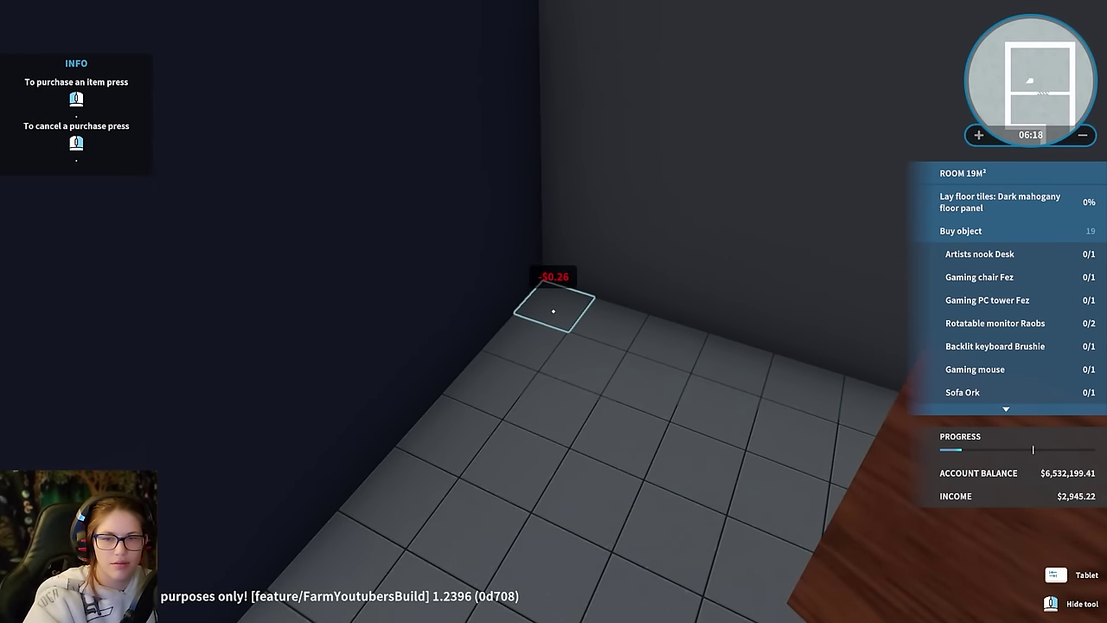
left_click_drag(554, 310, 554, 311)
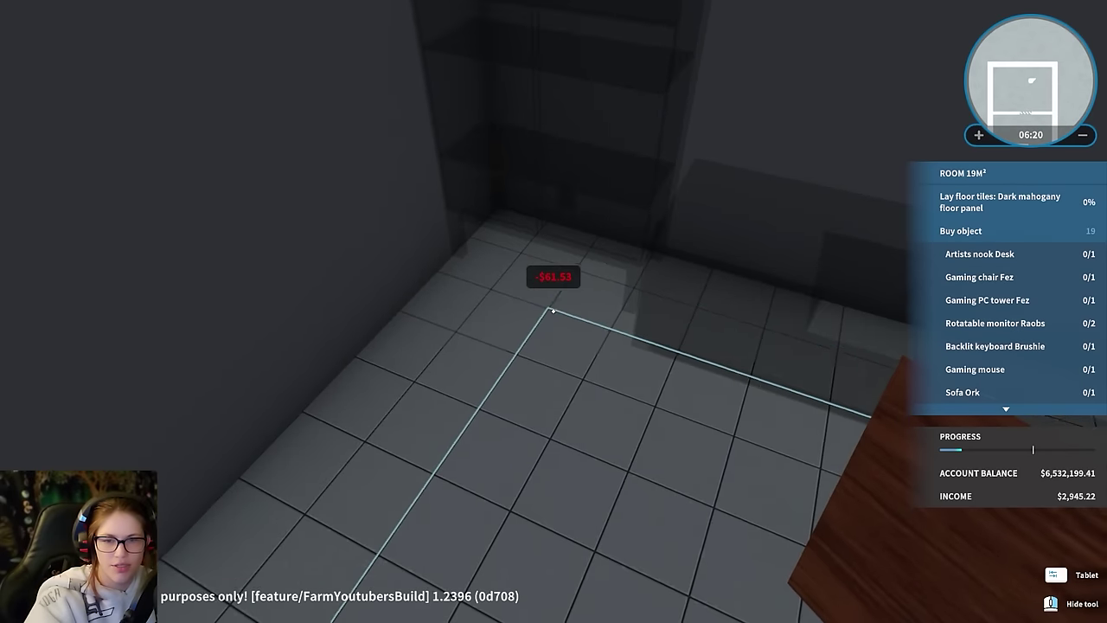
left_click_drag(553, 310, 553, 311)
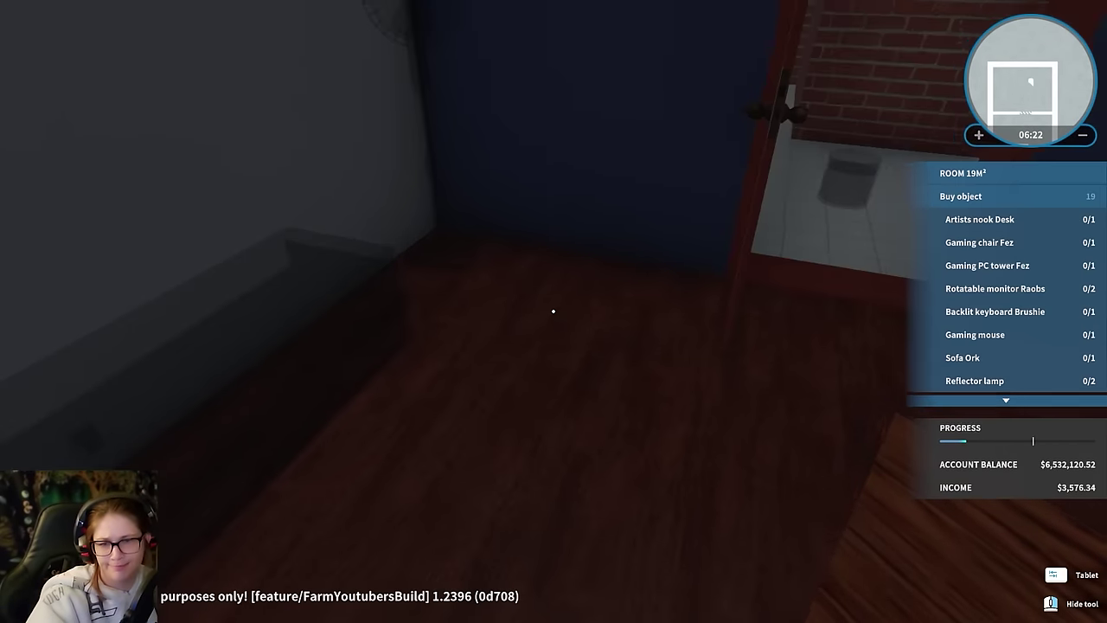
right_click(553, 311)
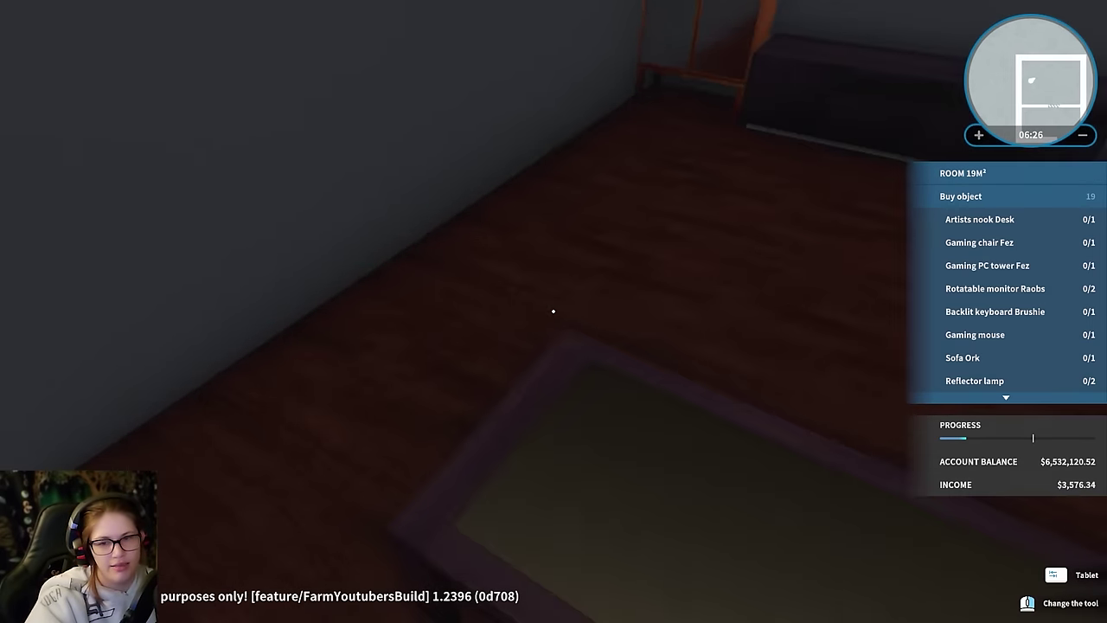
left_click(553, 311)
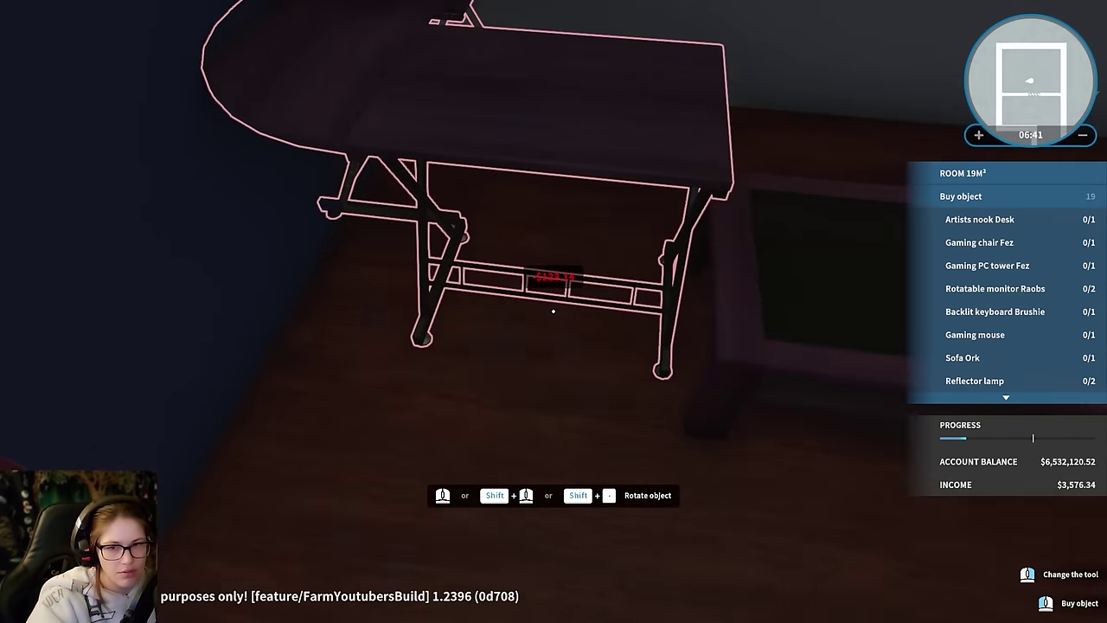
Buy the red Gaming PC tower Fez from the task list and place it on the desk.
key("Tab")
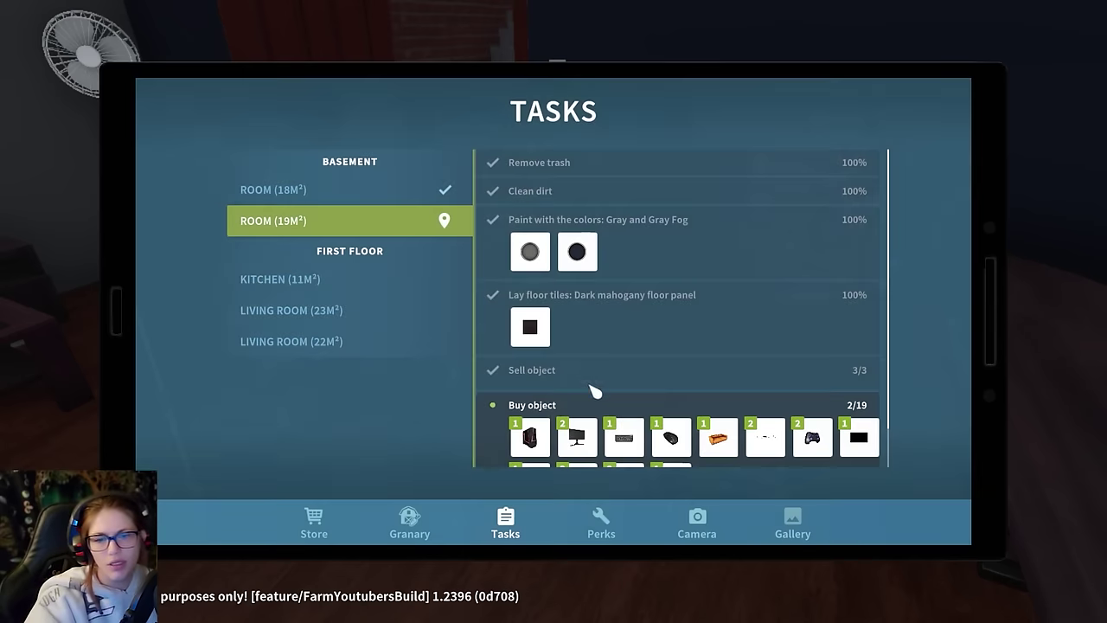
left_click(529, 438)
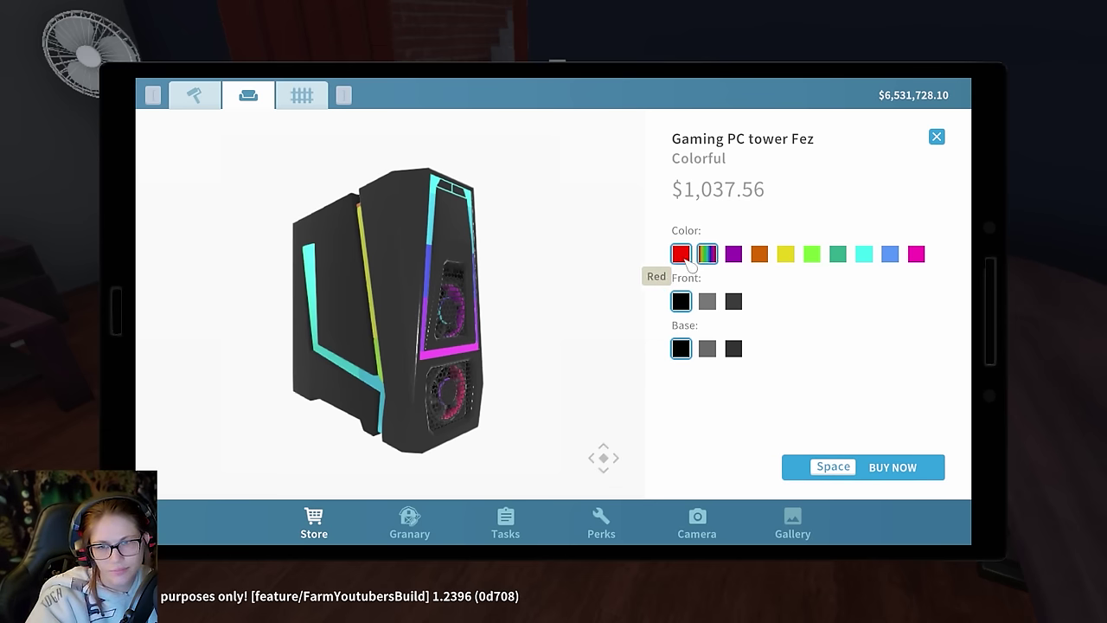
key("space")
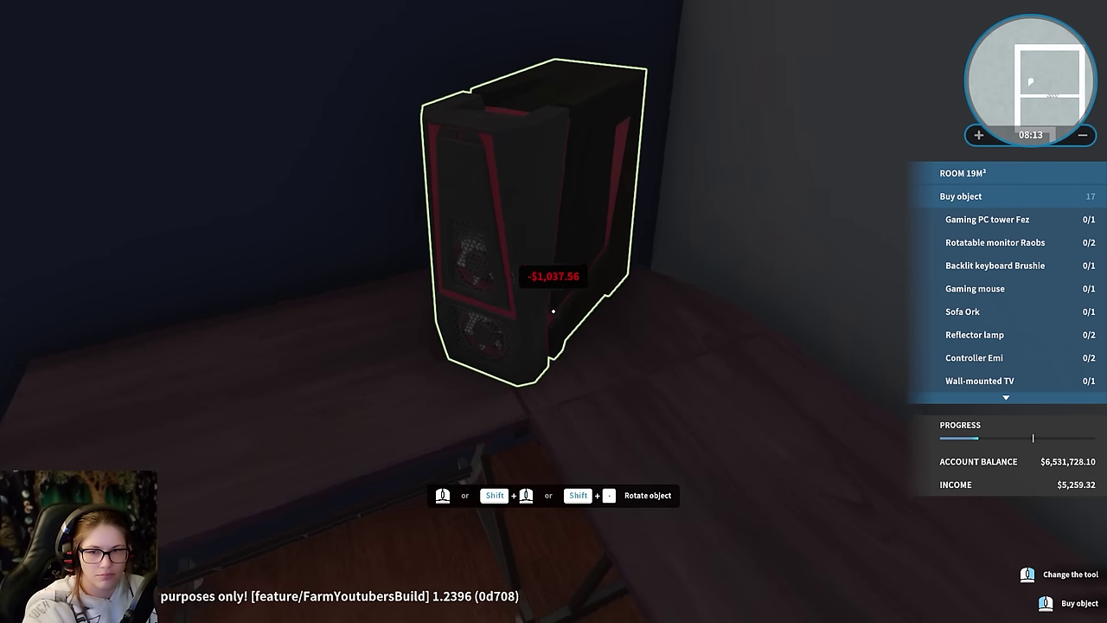
left_click(553, 312)
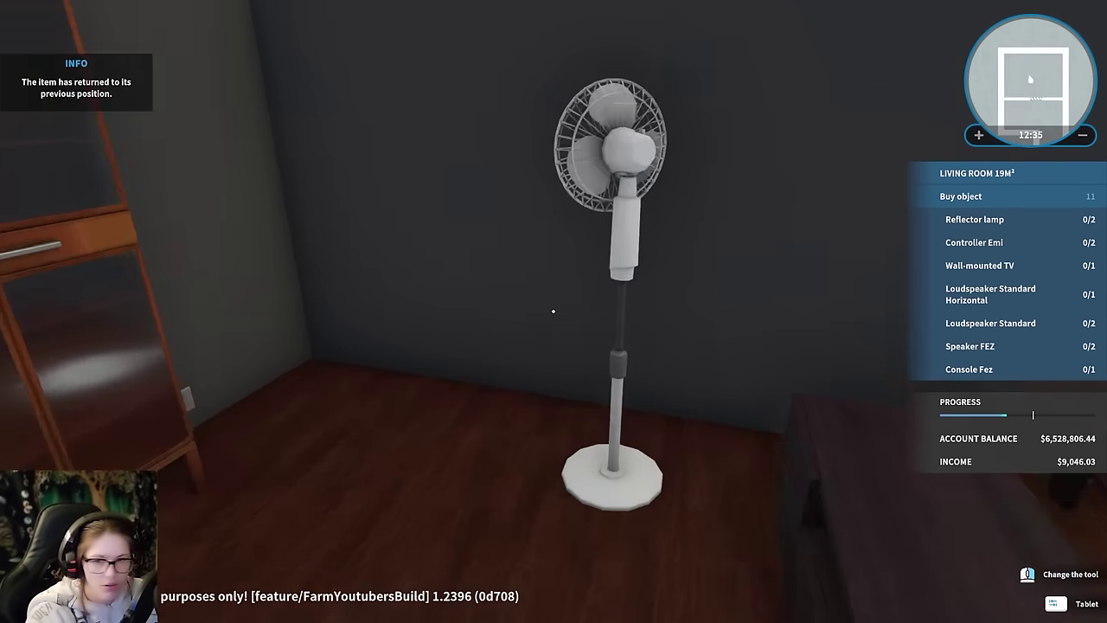
Set the cabinet against the wall, move the coffee table, and place two game controllers on the desk.
key("w")
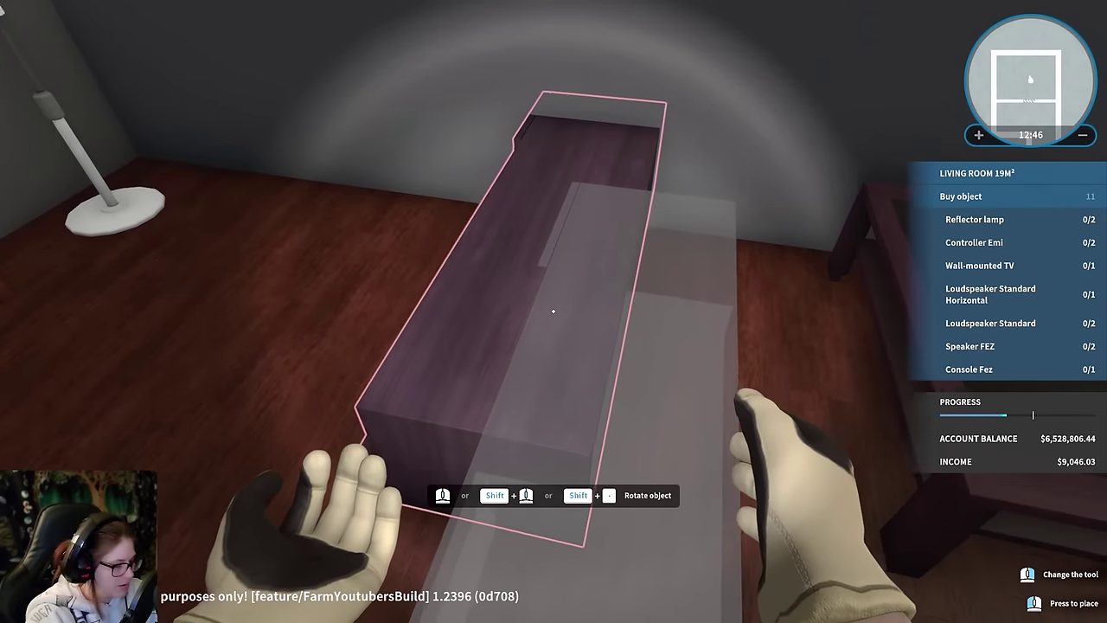
scroll(553, 311, "down", 1)
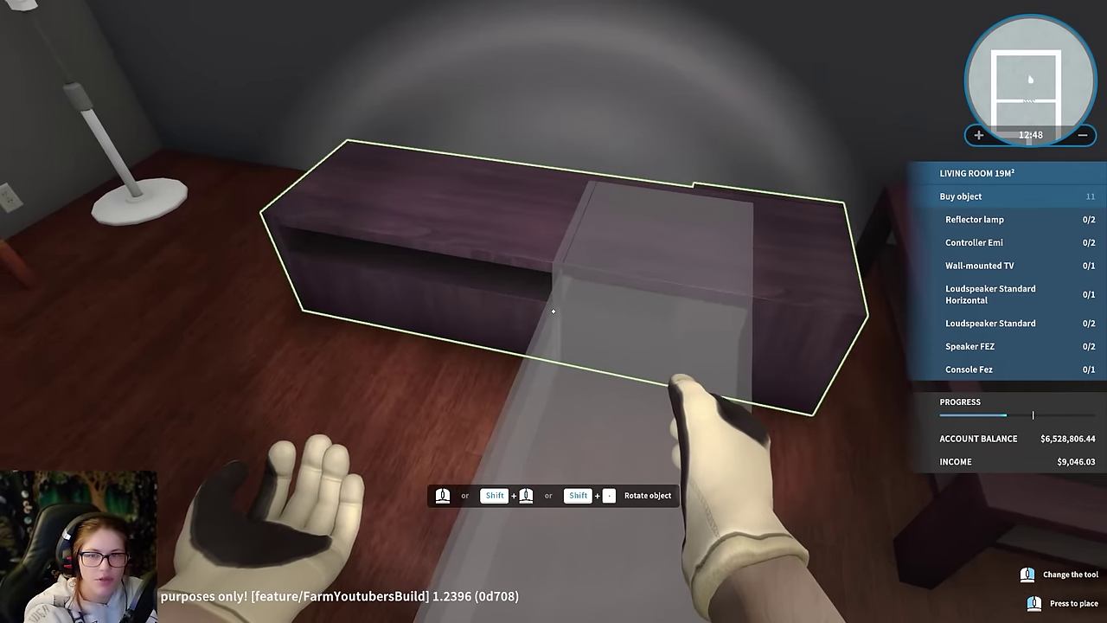
left_click(554, 311)
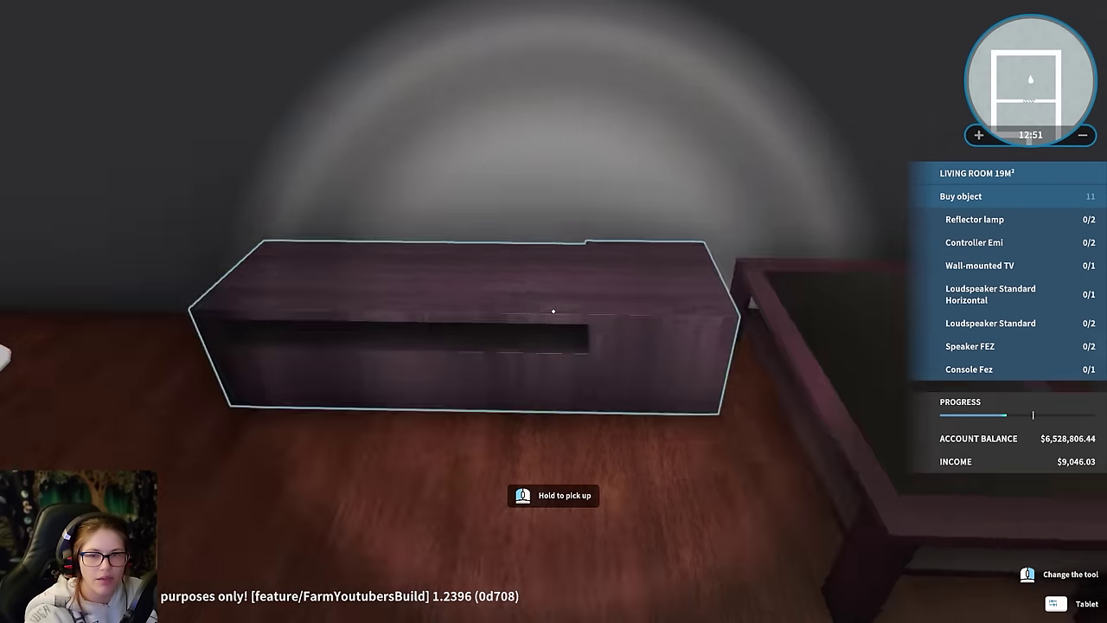
left_click(554, 311)
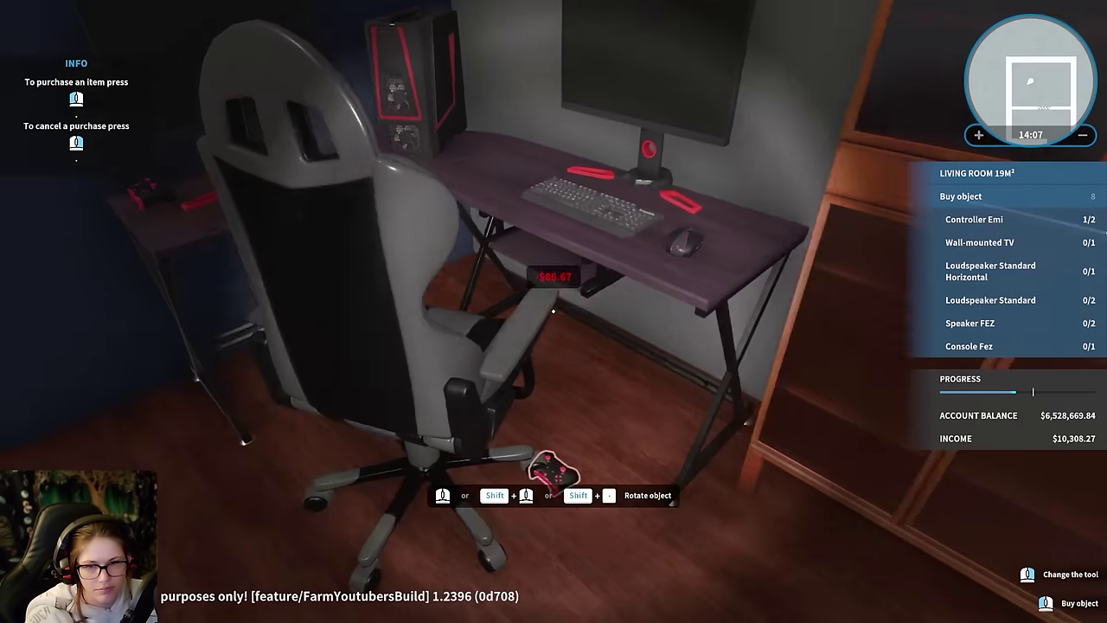
left_click(554, 311)
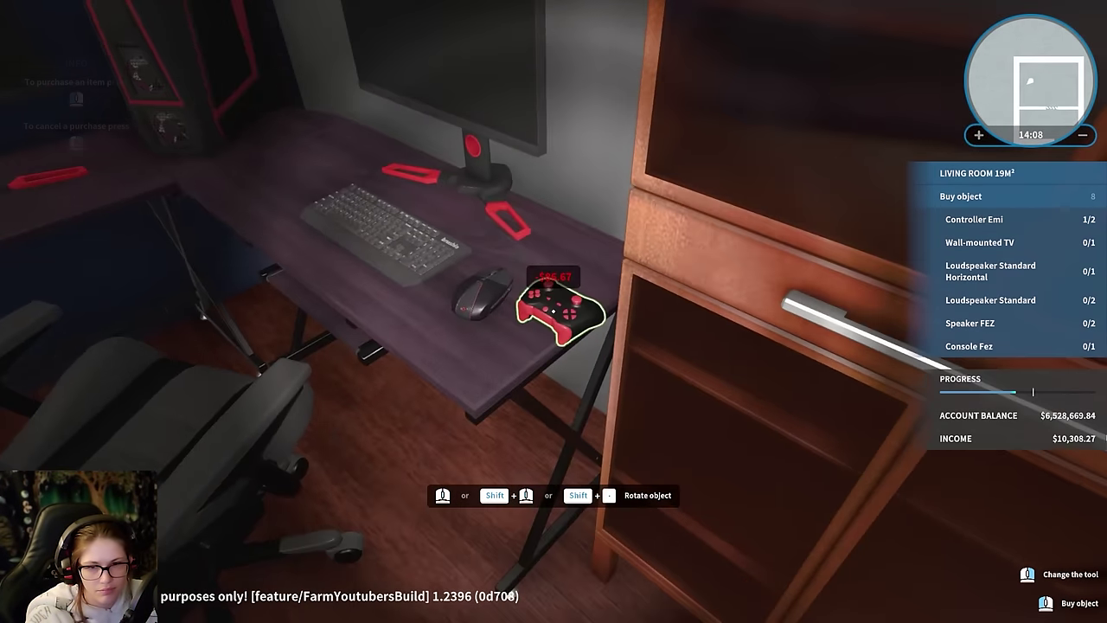
left_click(553, 310)
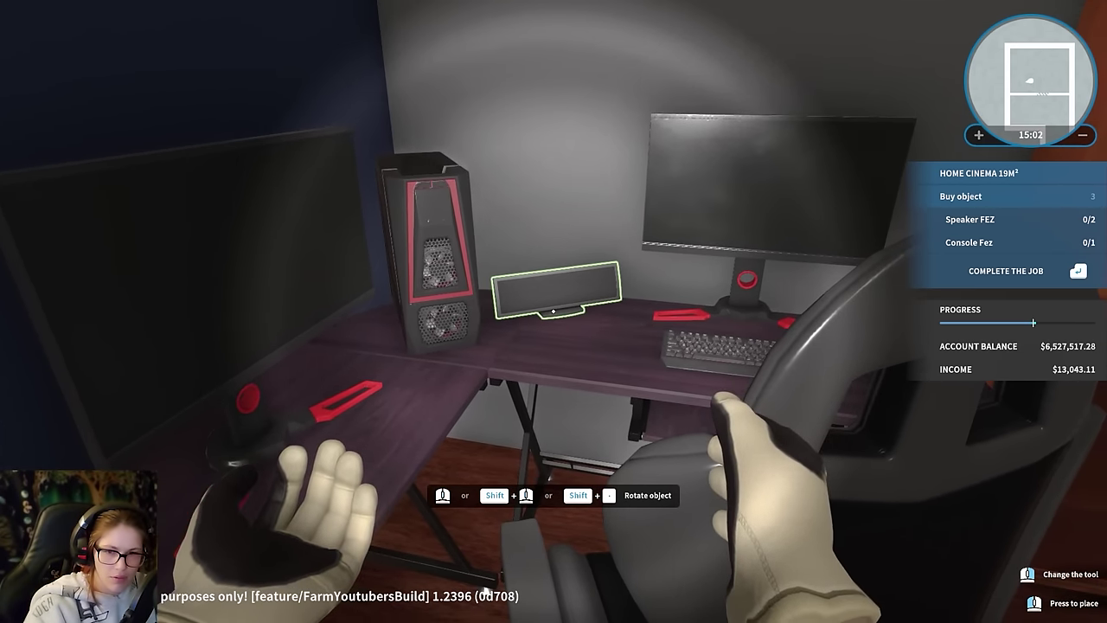
Place the Speaker FEZ on the desk and the Console Fez on the TV stand.
left_click(553, 310)
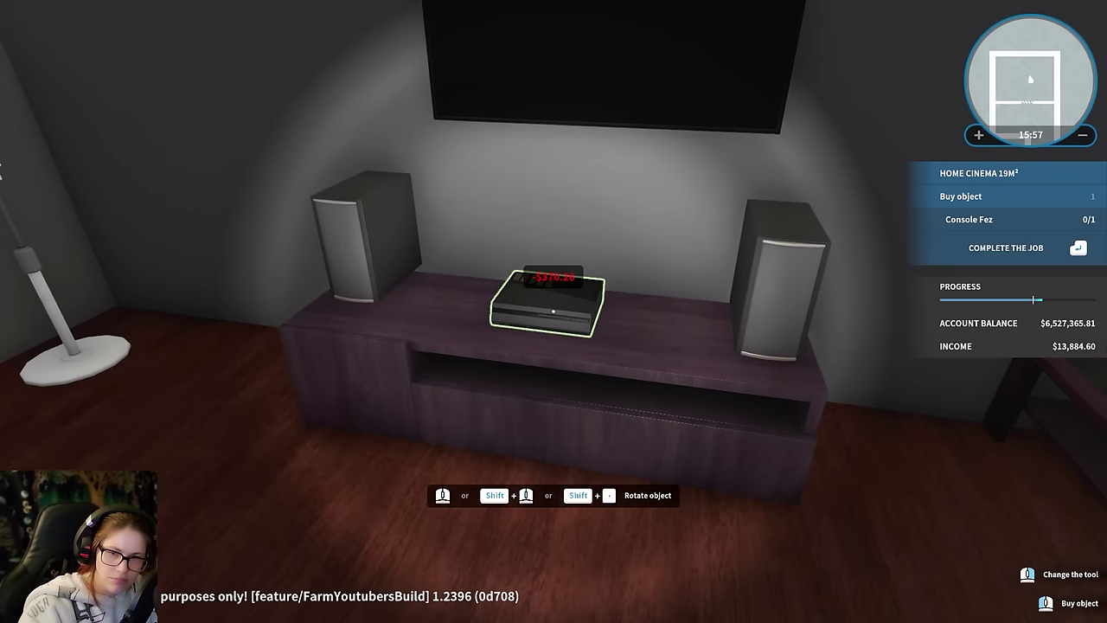
left_click(554, 311)
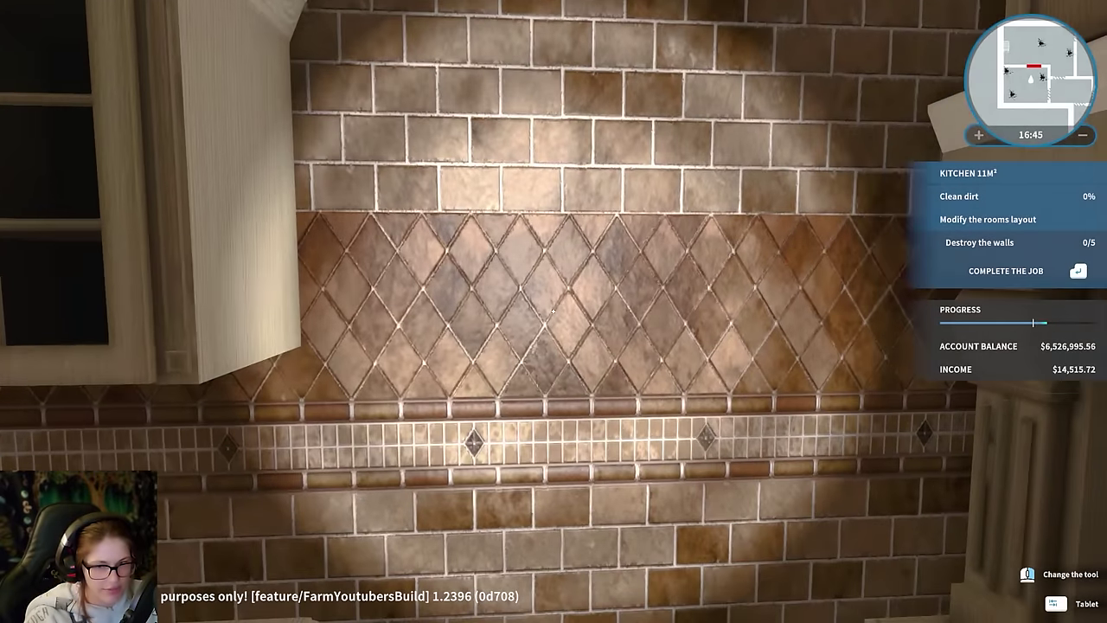
key("Tab")
key("Tab")
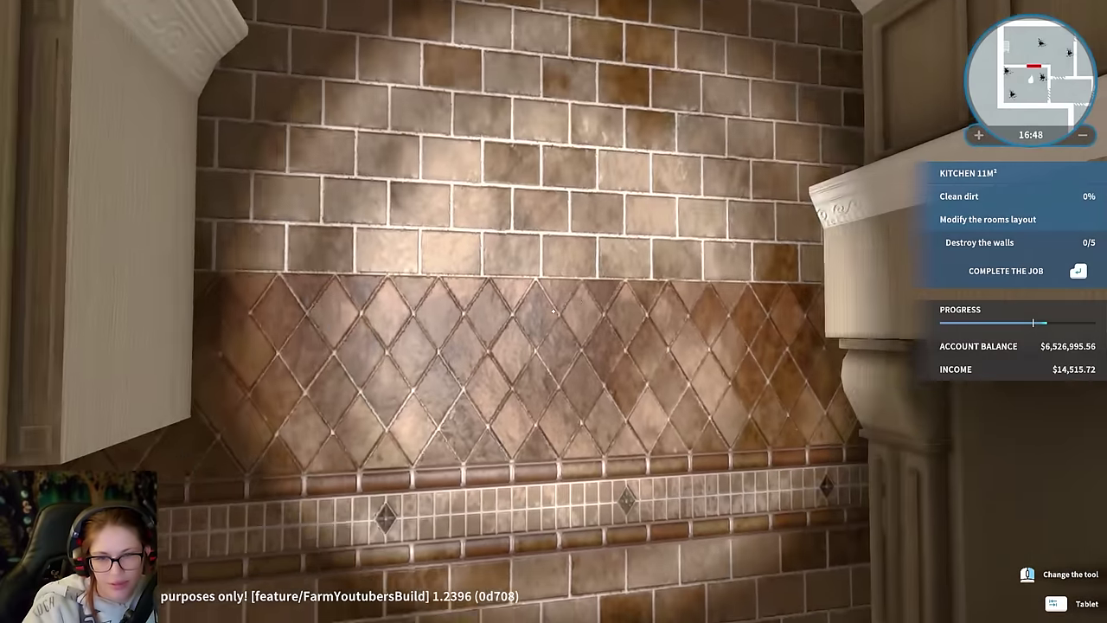
Sledgehammer the tiled kitchen wall, the other marked wall sections and the last brick pillar.
right_click(553, 312)
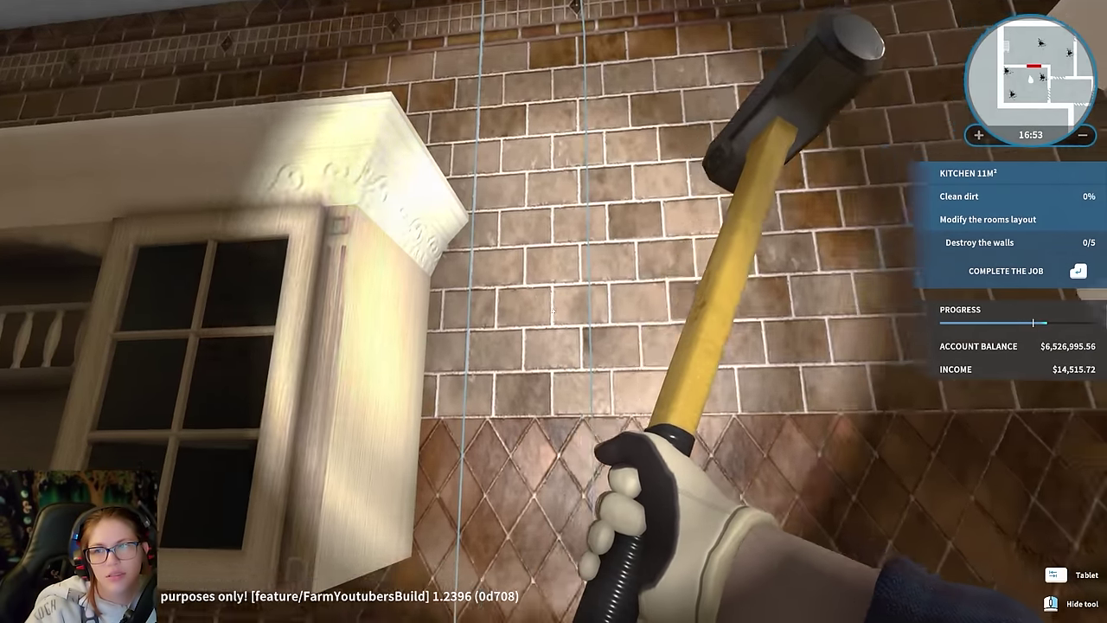
left_click(553, 312)
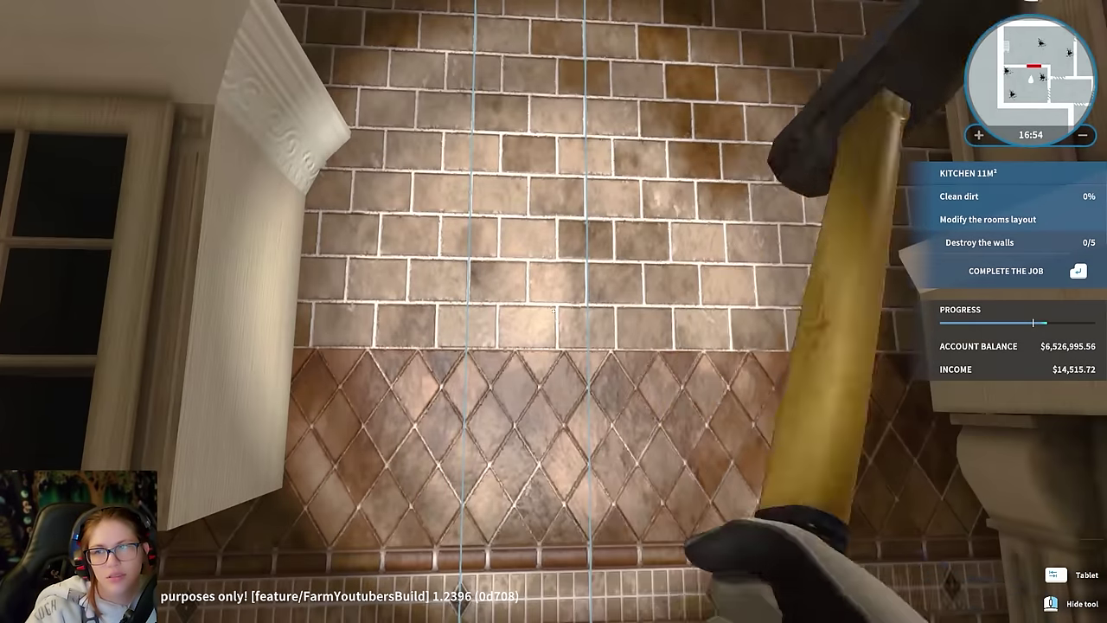
left_click(553, 311)
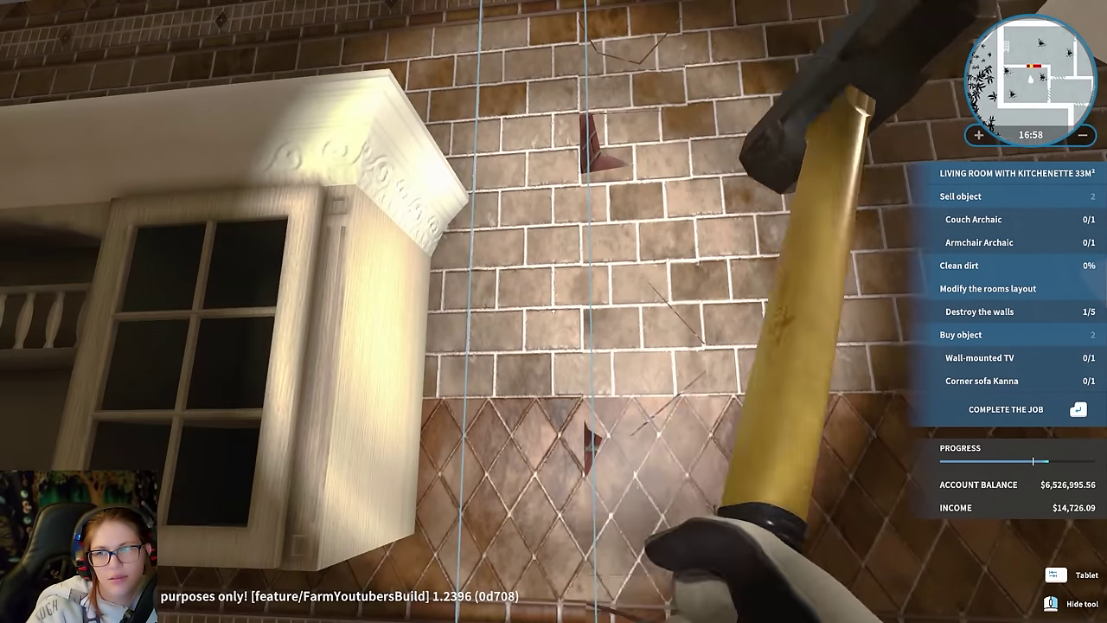
left_click(553, 311)
left_click(554, 311)
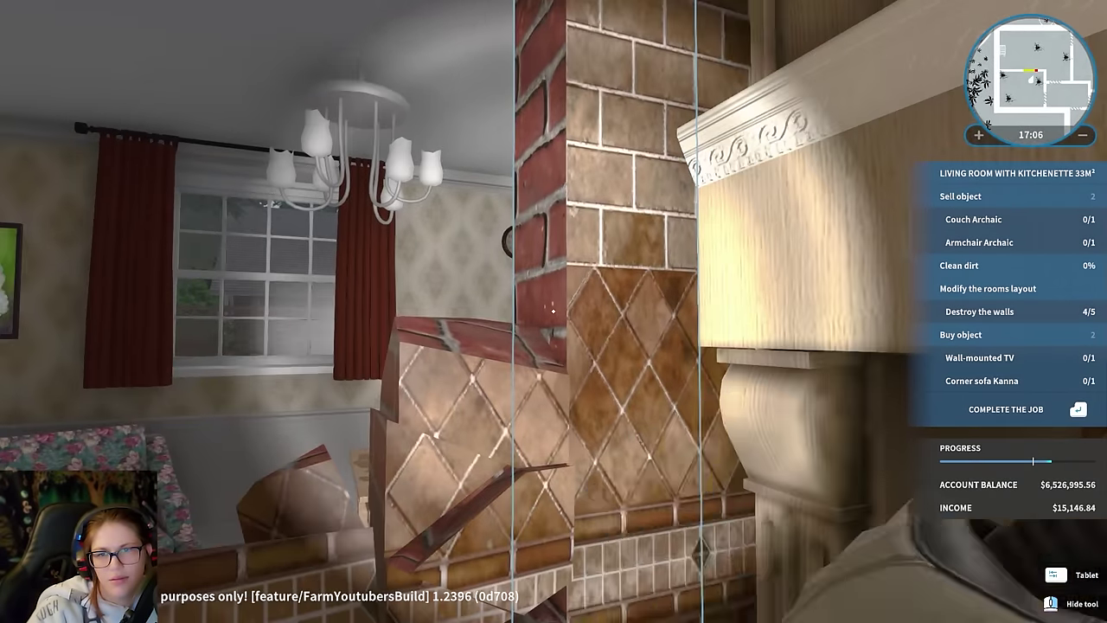
key("q")
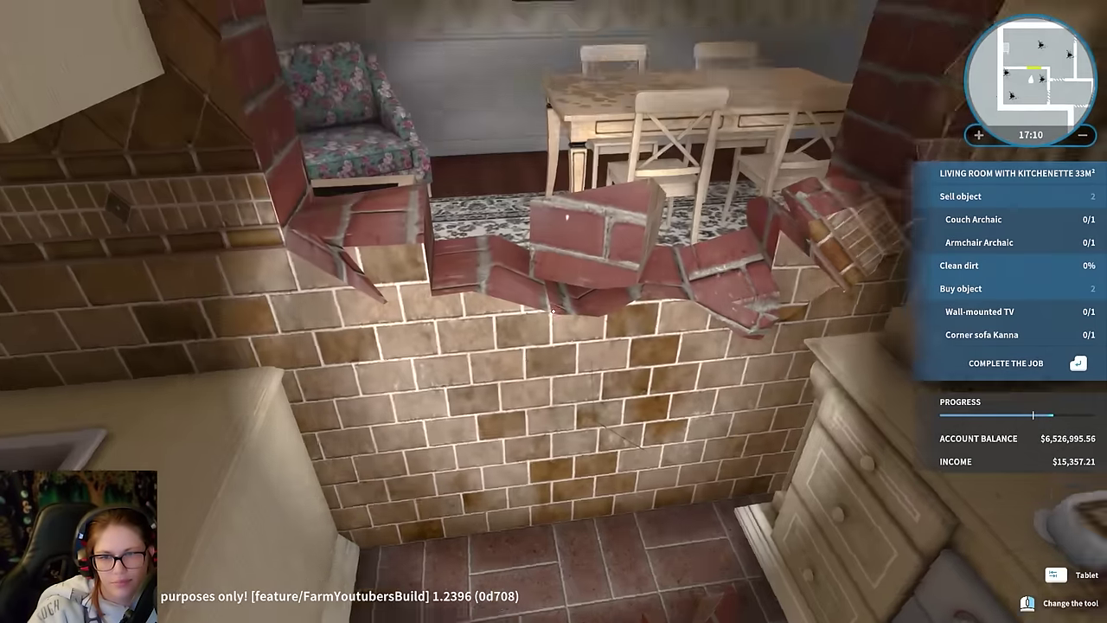
key("q")
left_click(554, 311)
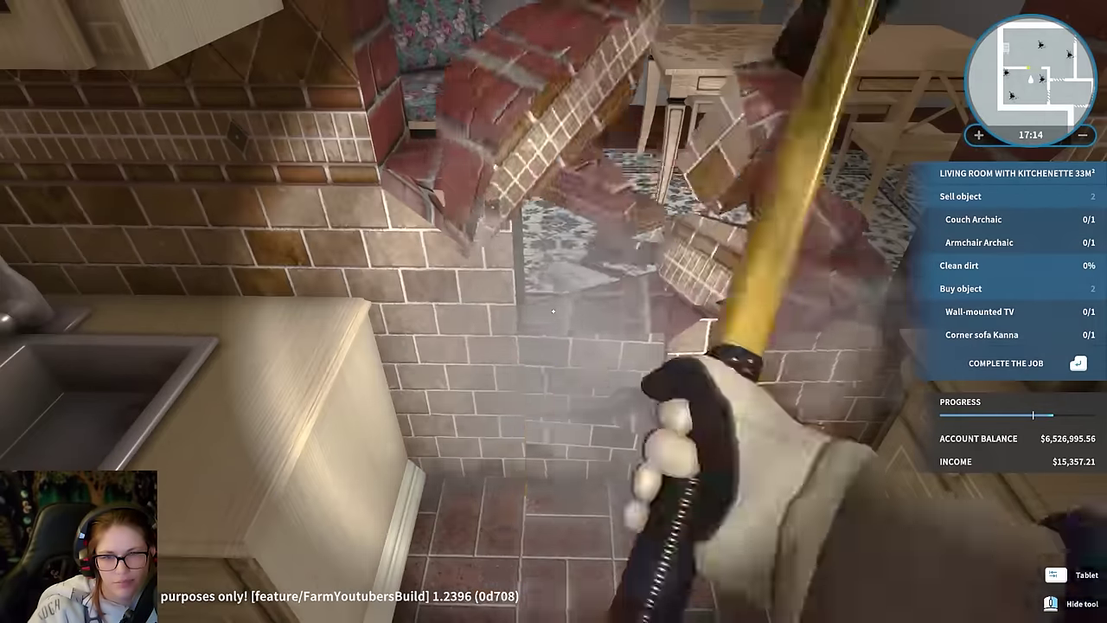
left_click(554, 311)
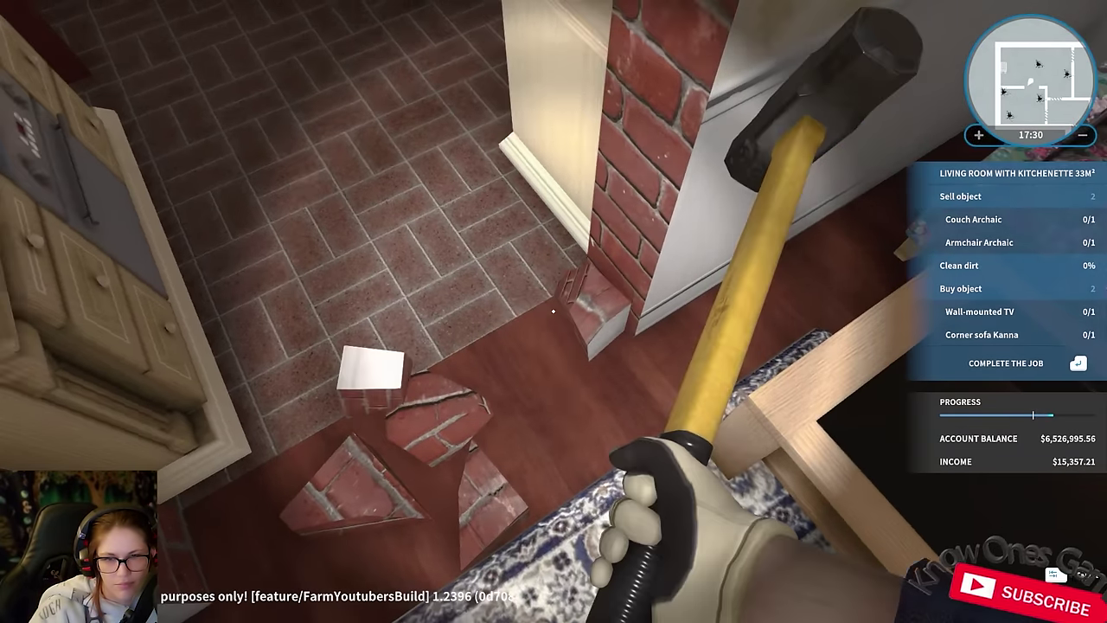
key("Tab")
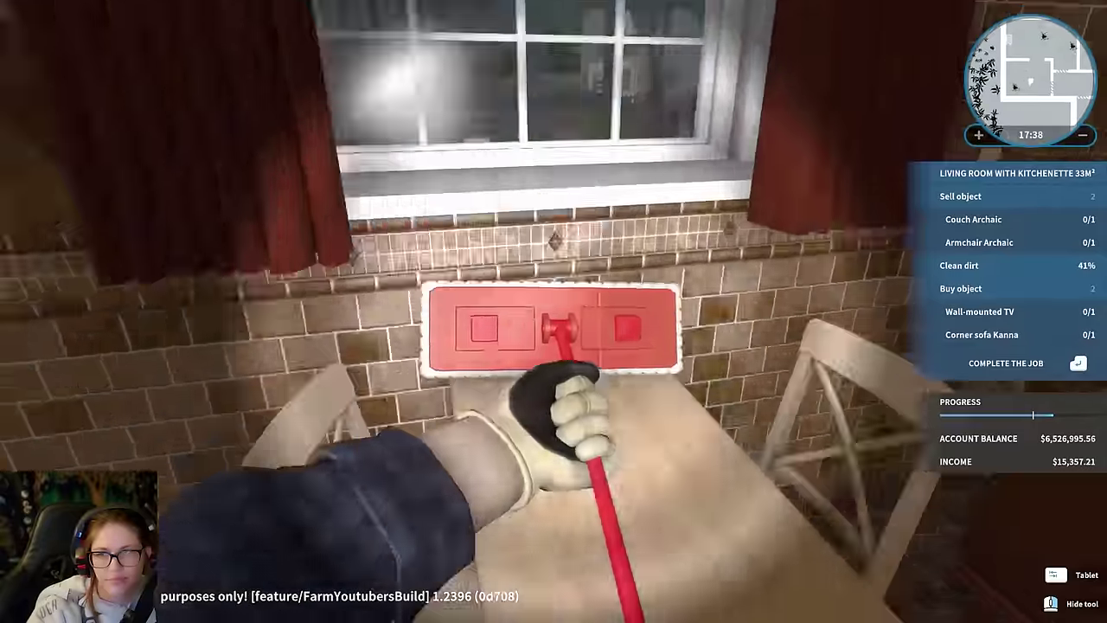
Mop the kitchenette floor up to 61% clean and put the mop away.
left_click_drag(553, 311, 554, 312)
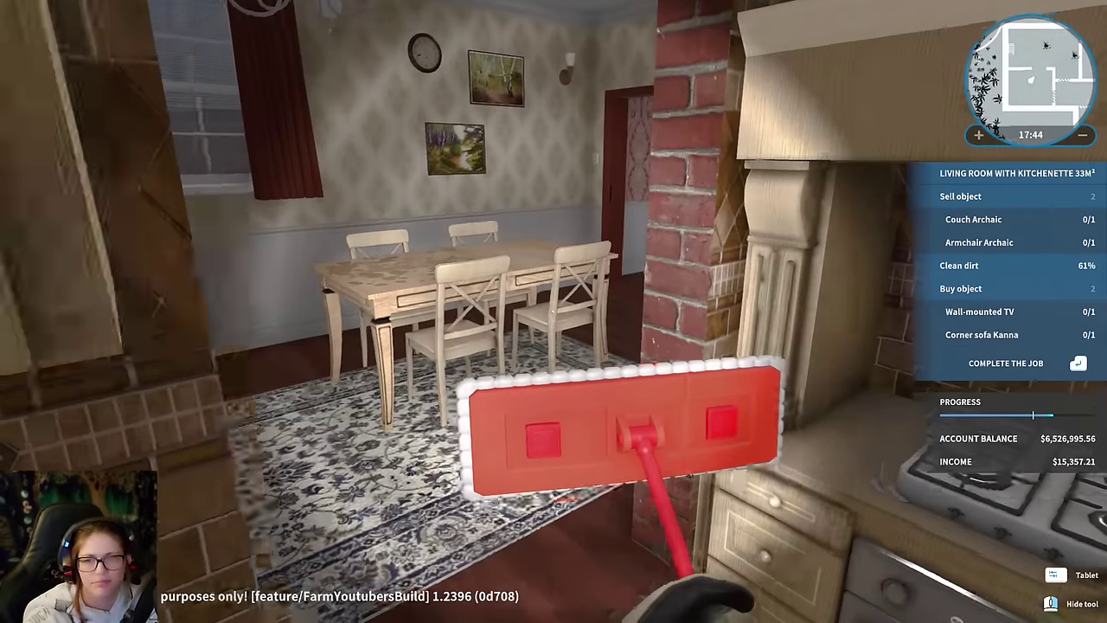
key("Tab")
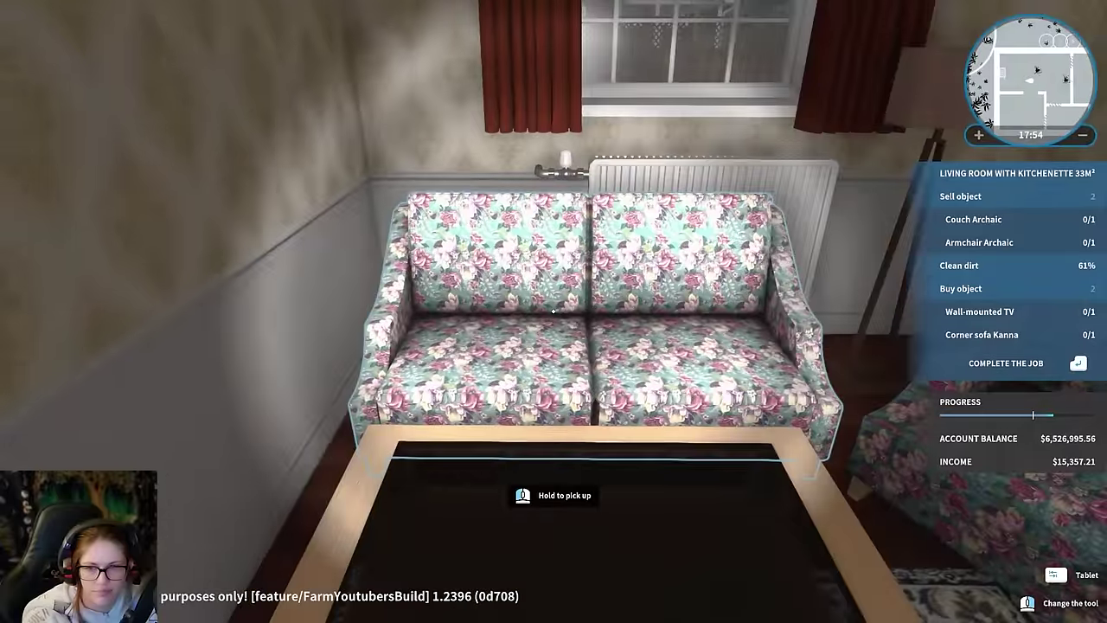
Sell the floral Couch and Armchair Archaic, then buy a Corner sofa Kanna to place.
key("Tab")
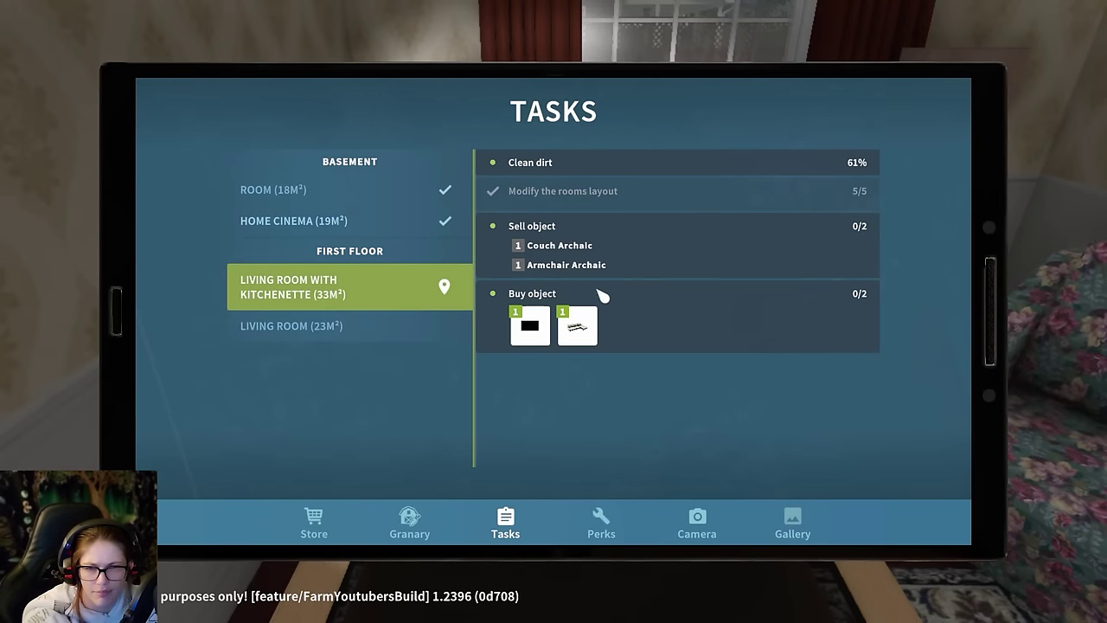
left_click(566, 275)
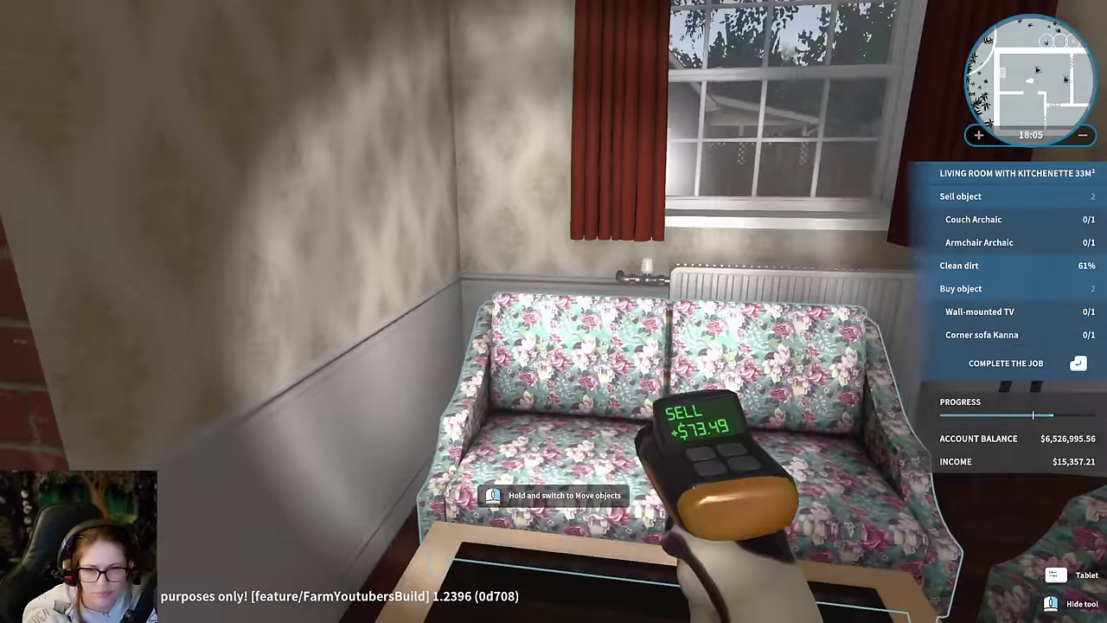
key("q")
key("Tab")
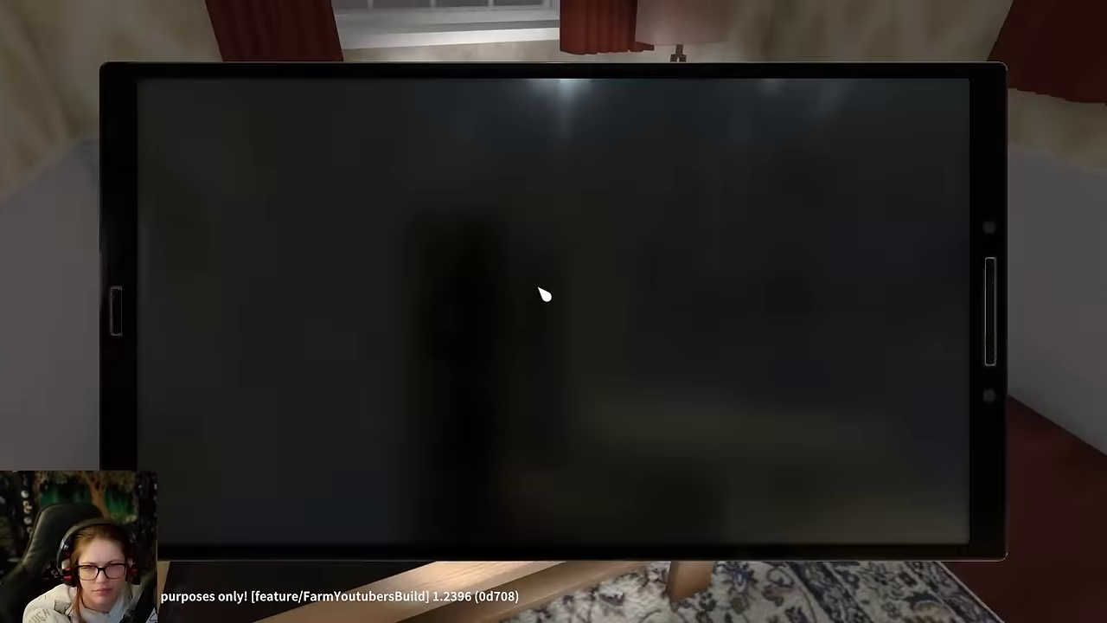
left_click(560, 297)
key("space")
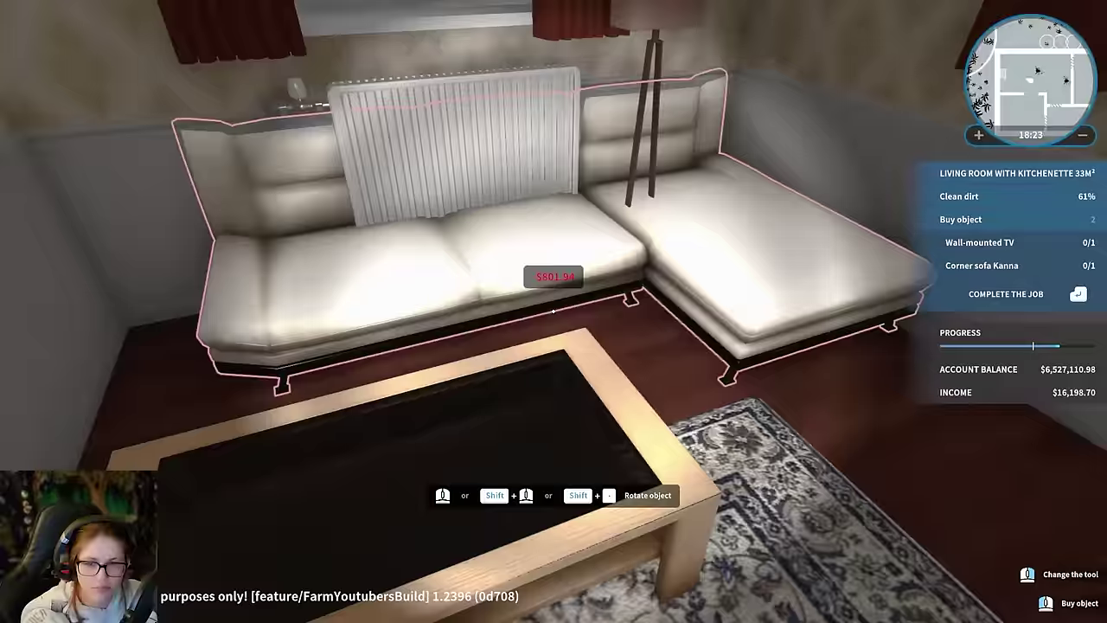
Move the coffee table aside and preview the Corner sofa Kanna from the store.
right_click(554, 312)
left_click(554, 312)
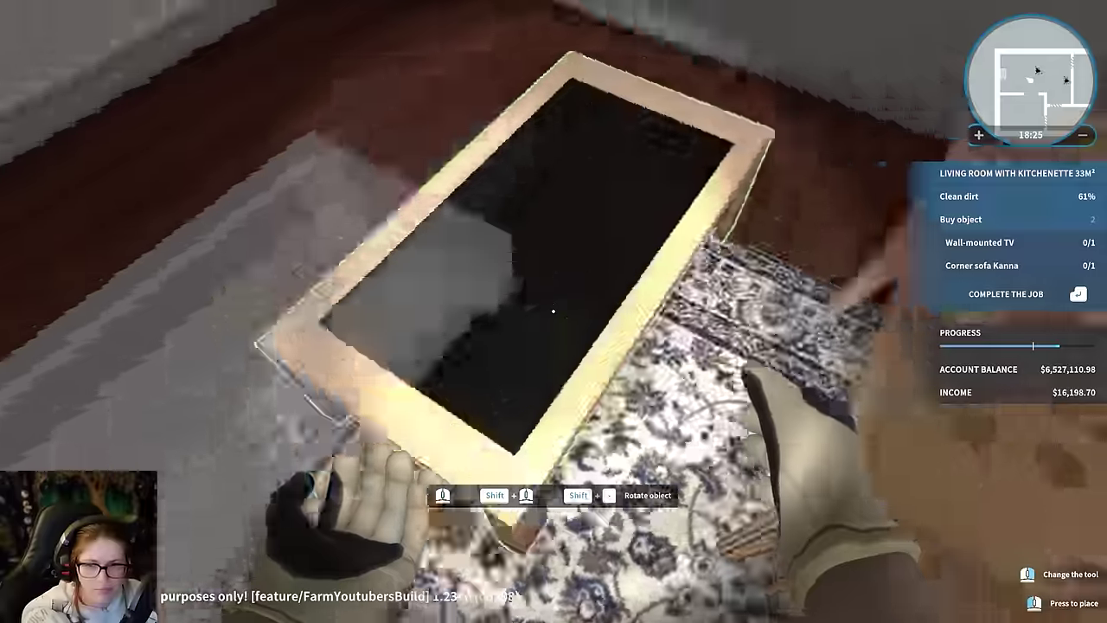
key("Tab")
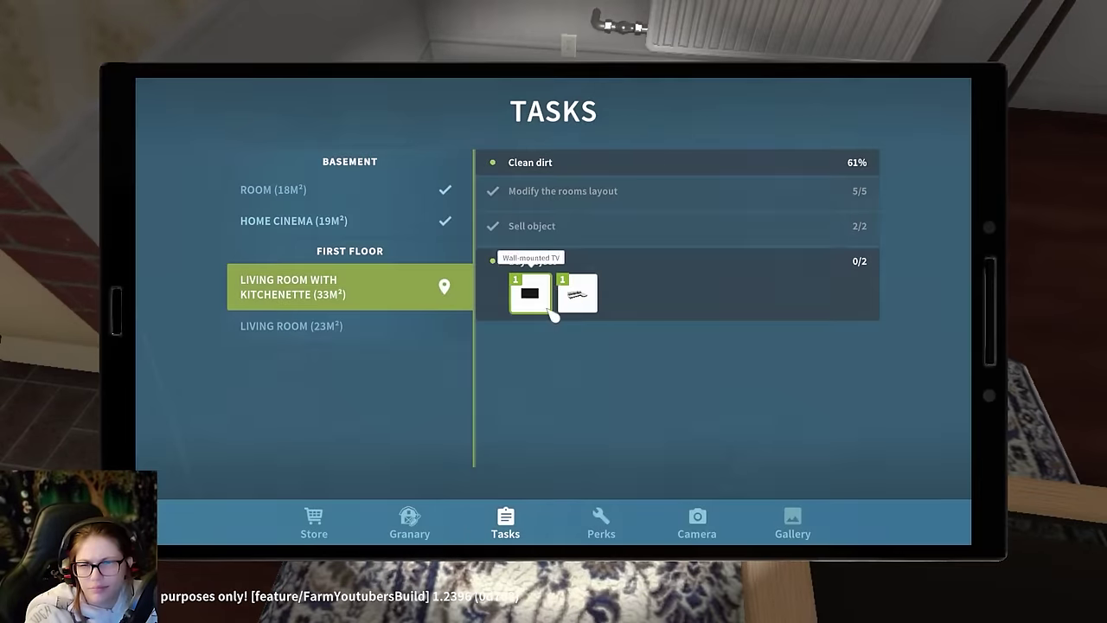
left_click(554, 298)
key("space")
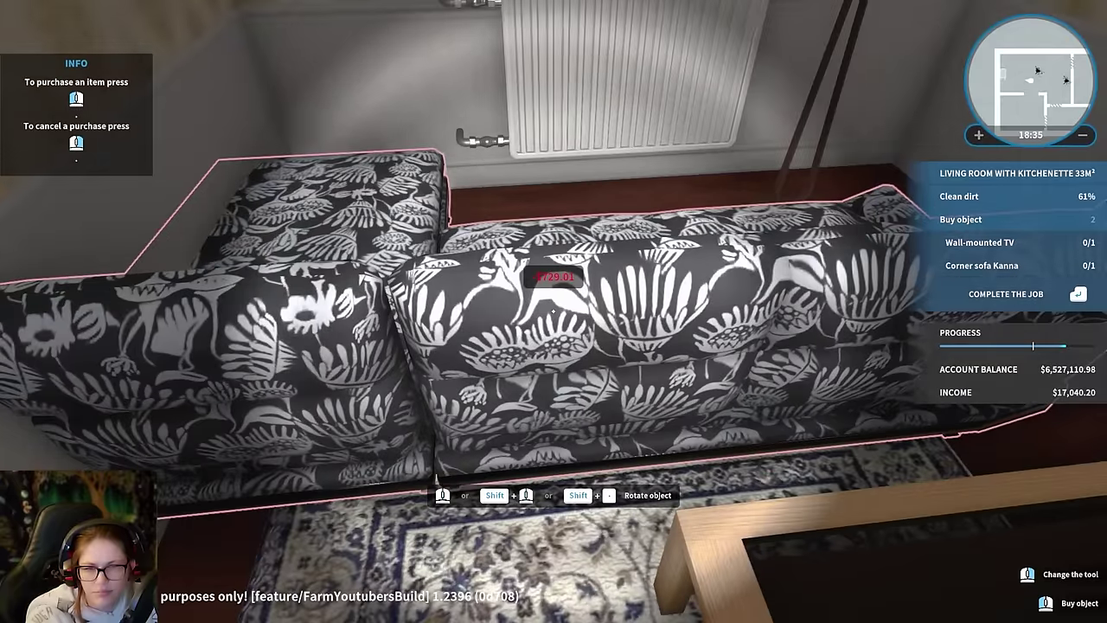
right_click(554, 312)
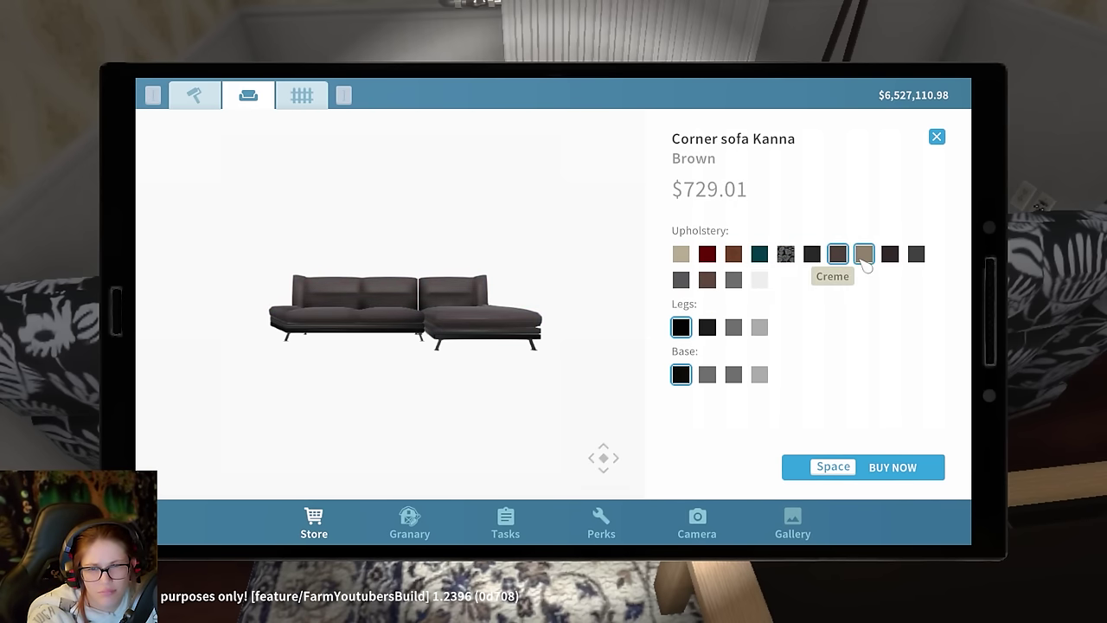
Buy the Creme Corner sofa Kanna, place it under the window, and return the coffee table to the rug.
key("space")
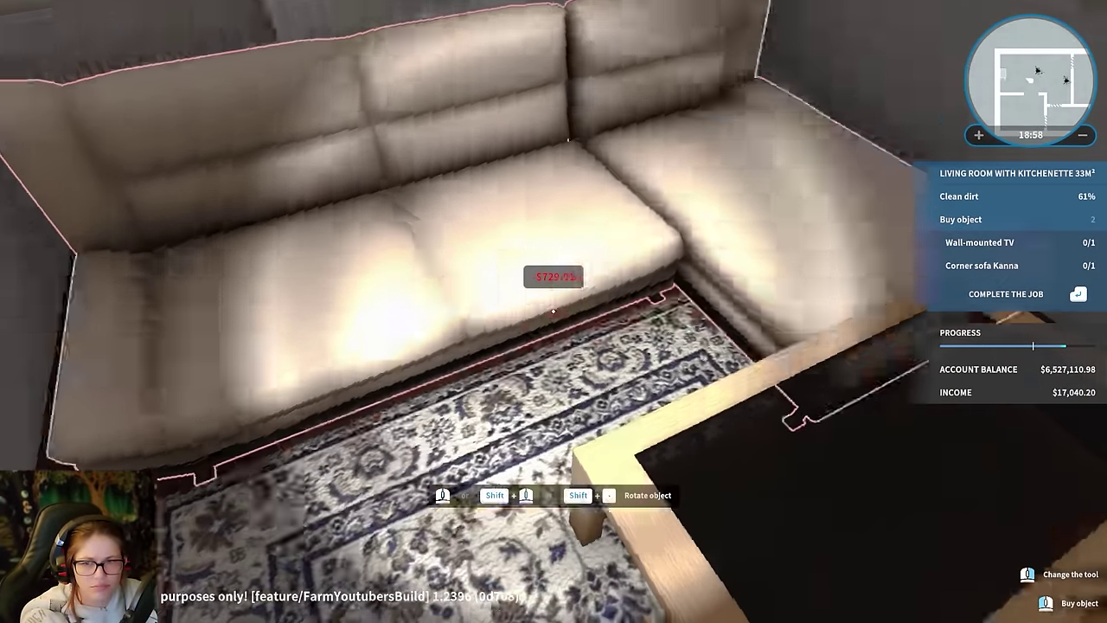
right_click(553, 311)
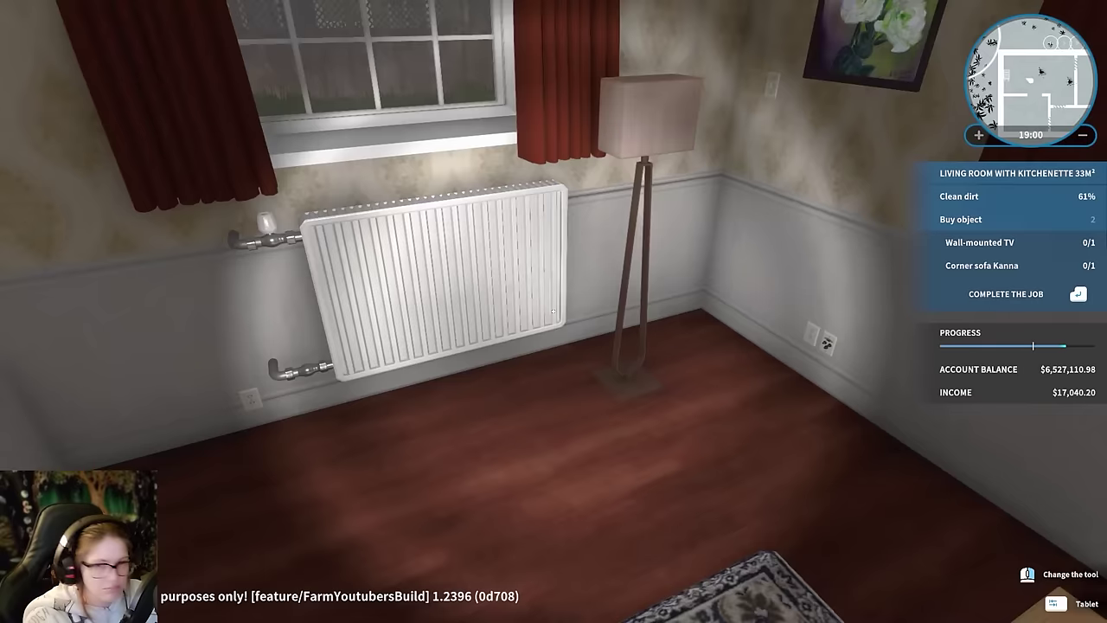
key("Tab")
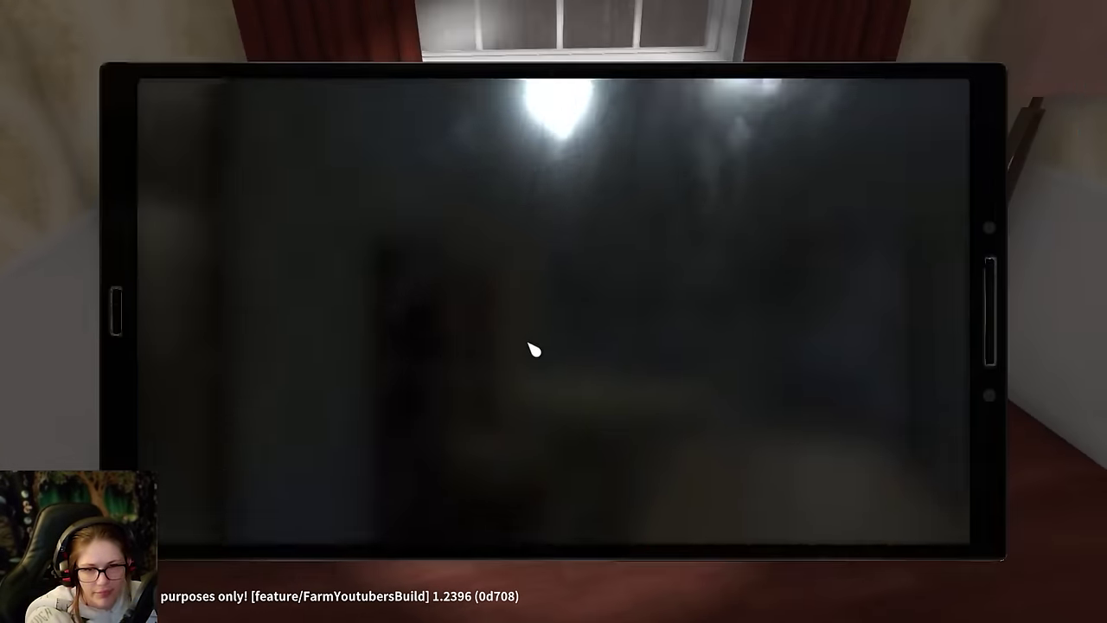
key("space")
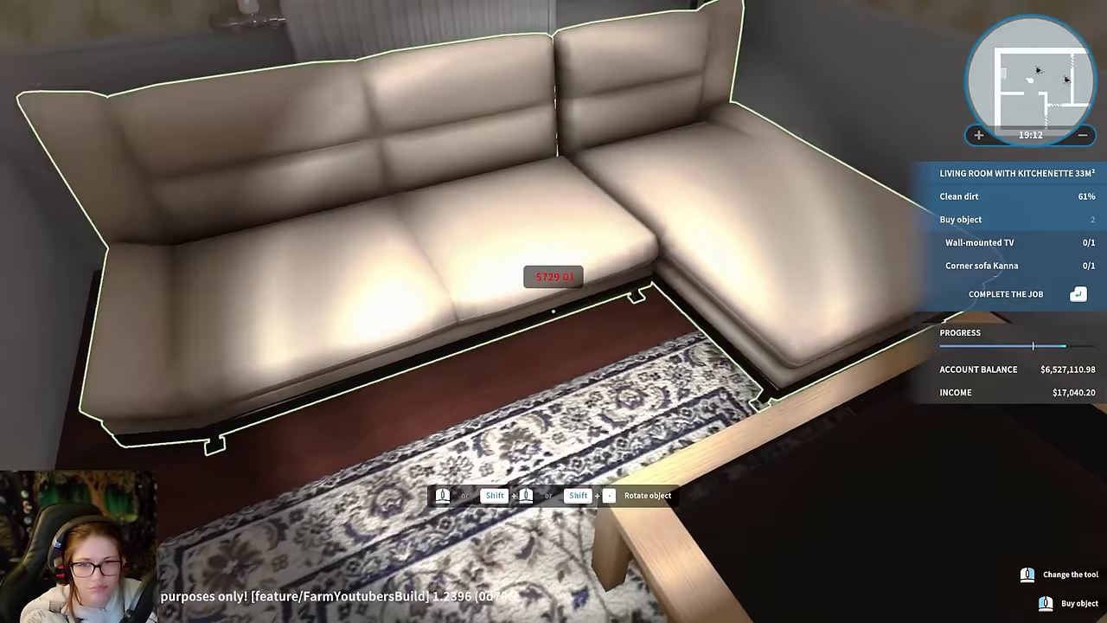
left_click(553, 312)
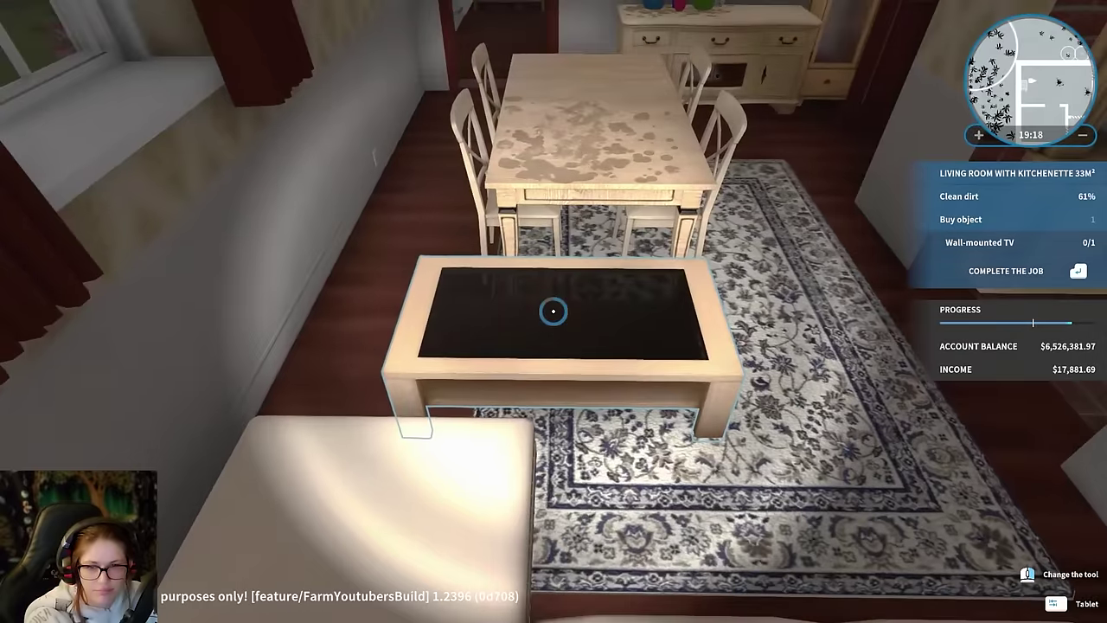
left_click(554, 312)
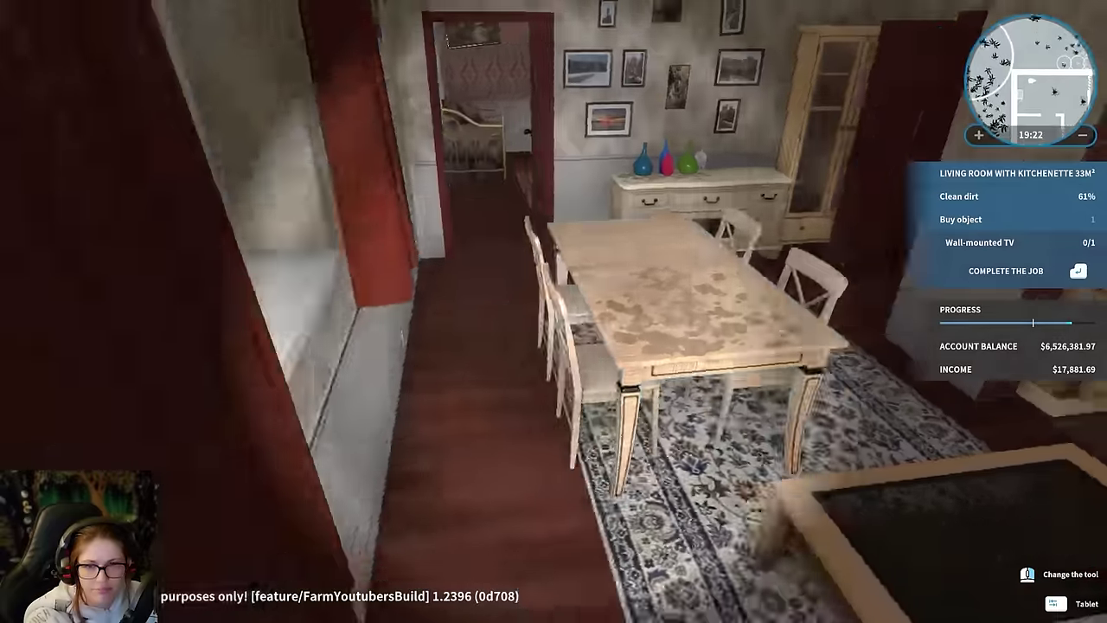
right_click(554, 311)
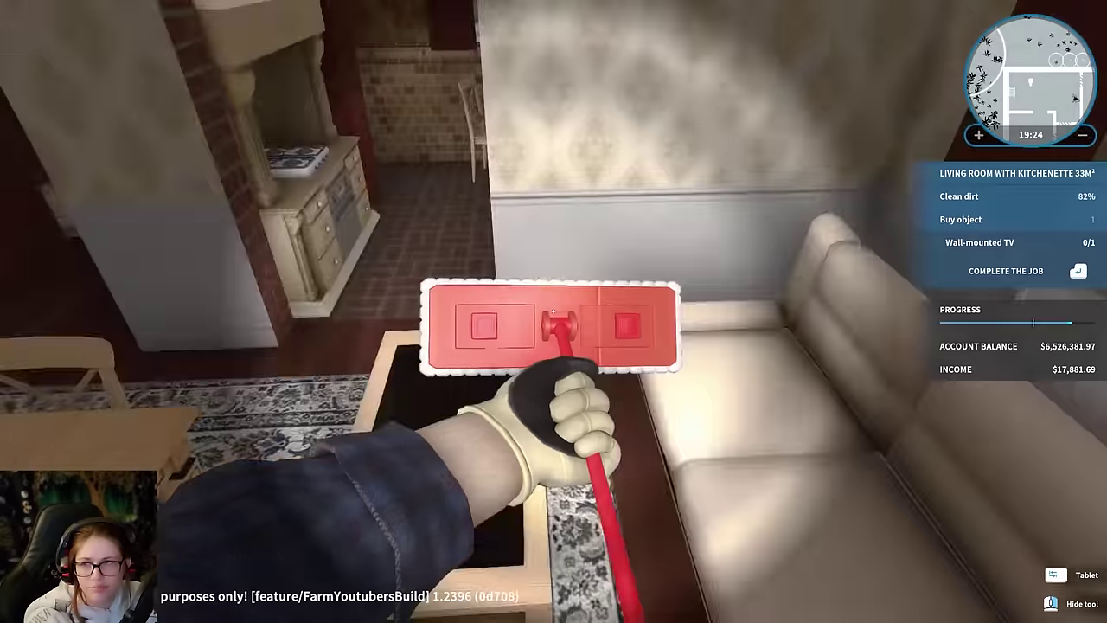
Walk to the bedroom and take the wall-mounted TV from the Tasks page for placement.
key("w")
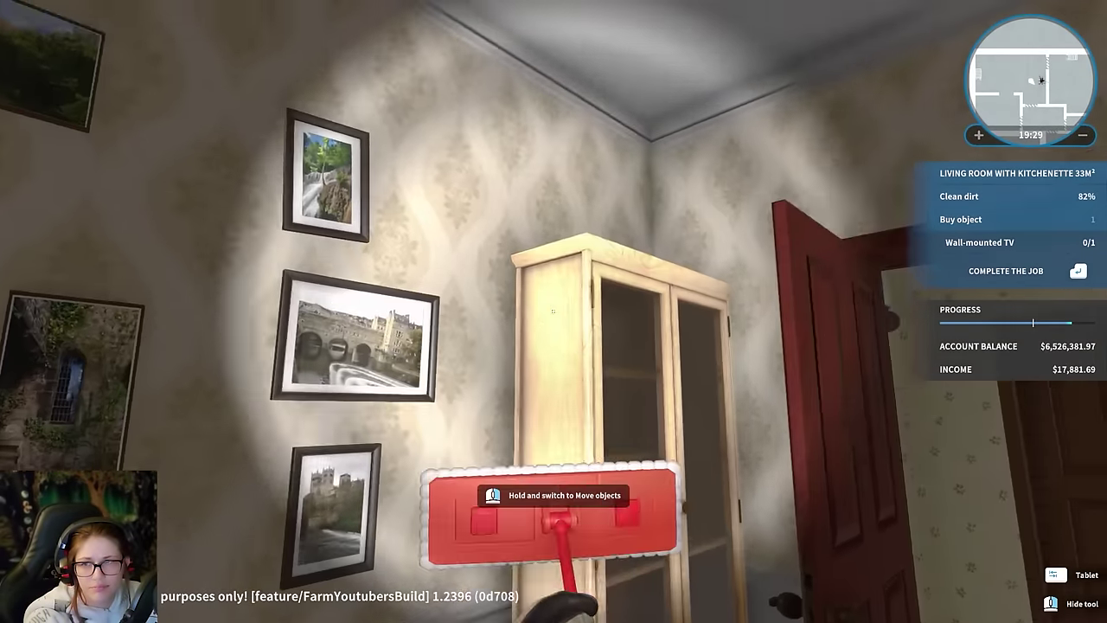
key("Tab")
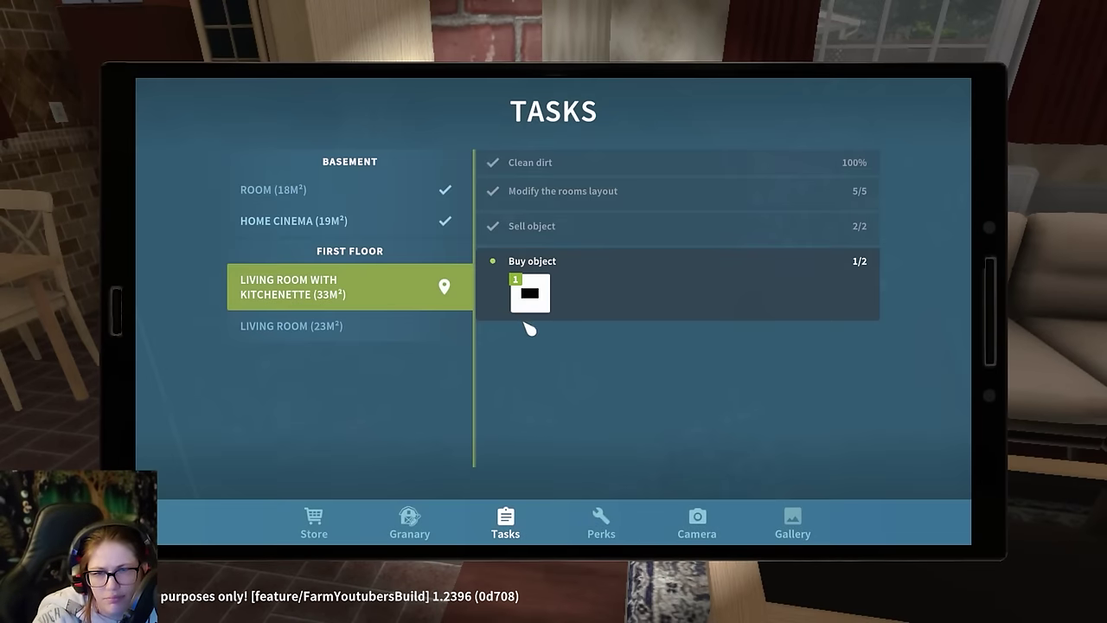
left_click(529, 294)
key("space")
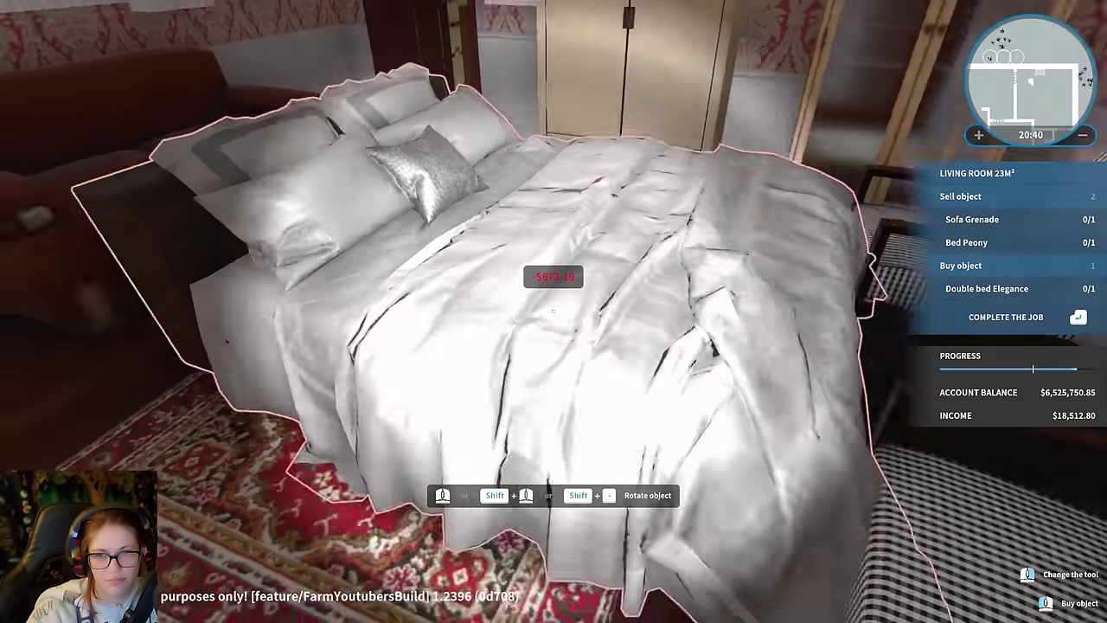
Place the new double bed and sell the old daybed and sofa.
left_click(553, 309)
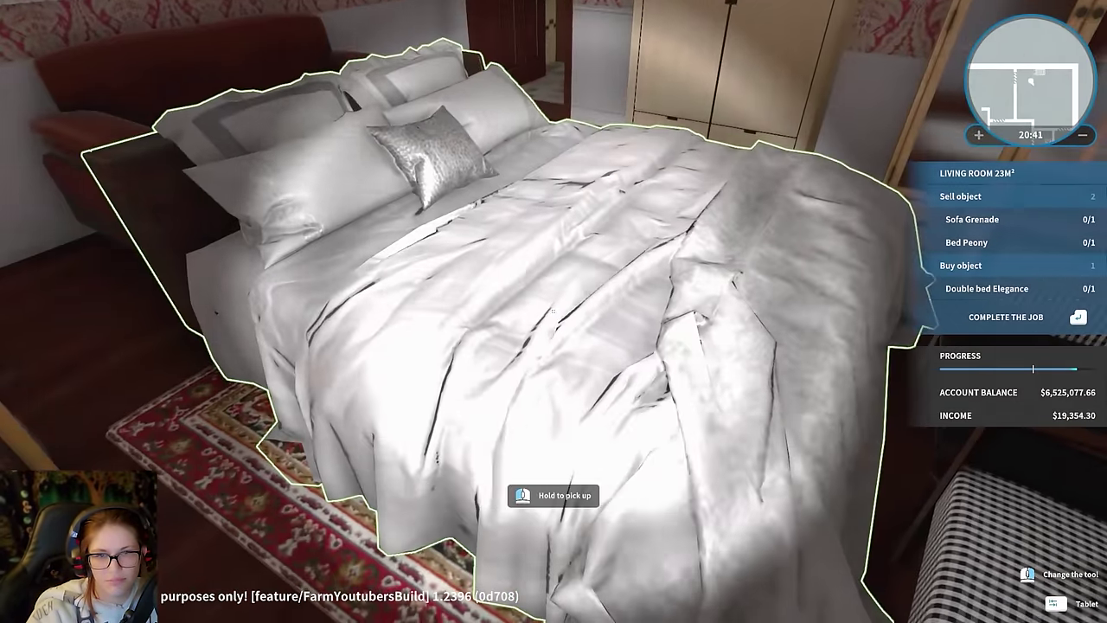
scroll(558, 318, "down", 1)
left_click(656, 374)
left_click(554, 312)
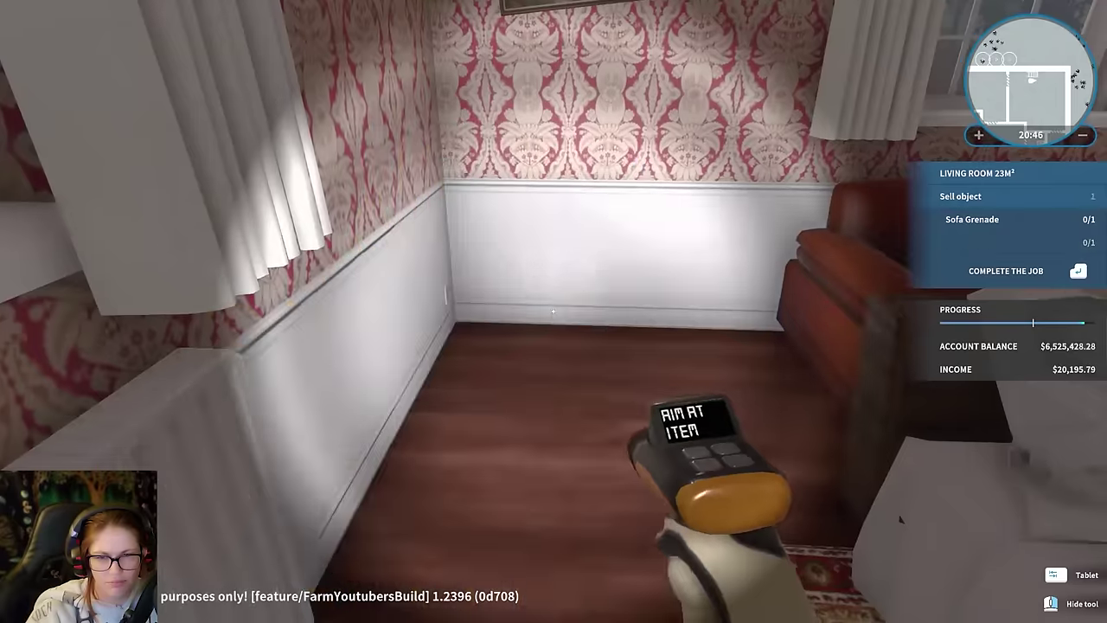
left_click(553, 312)
scroll(553, 312, "down", 1)
scroll(553, 311, "up", 1)
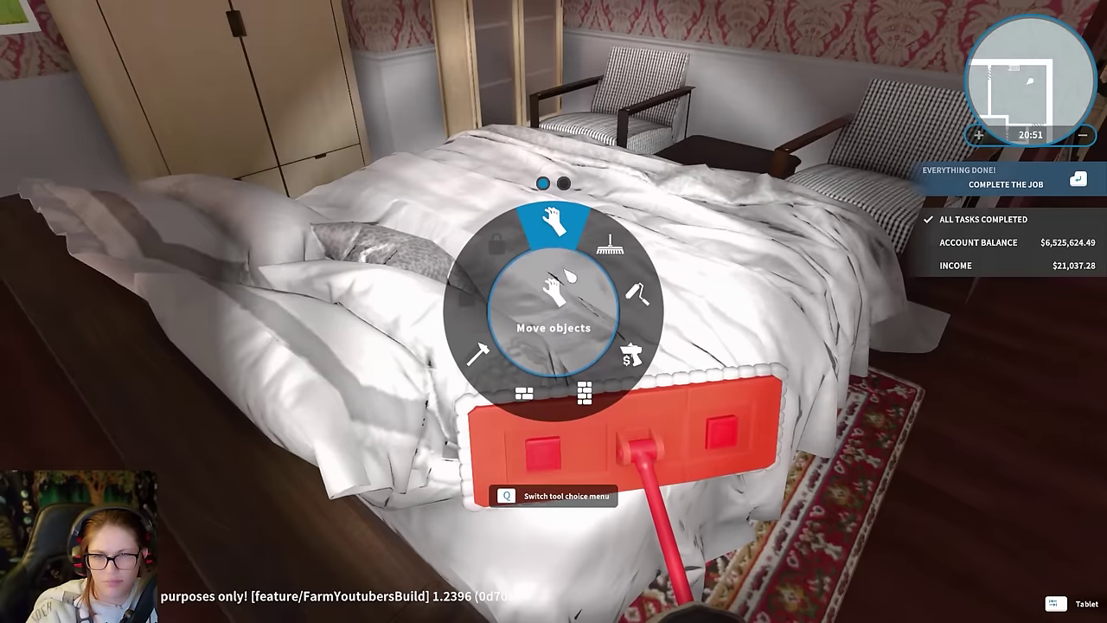
Pick up the double bed and set it down in a new spot.
left_click(554, 312)
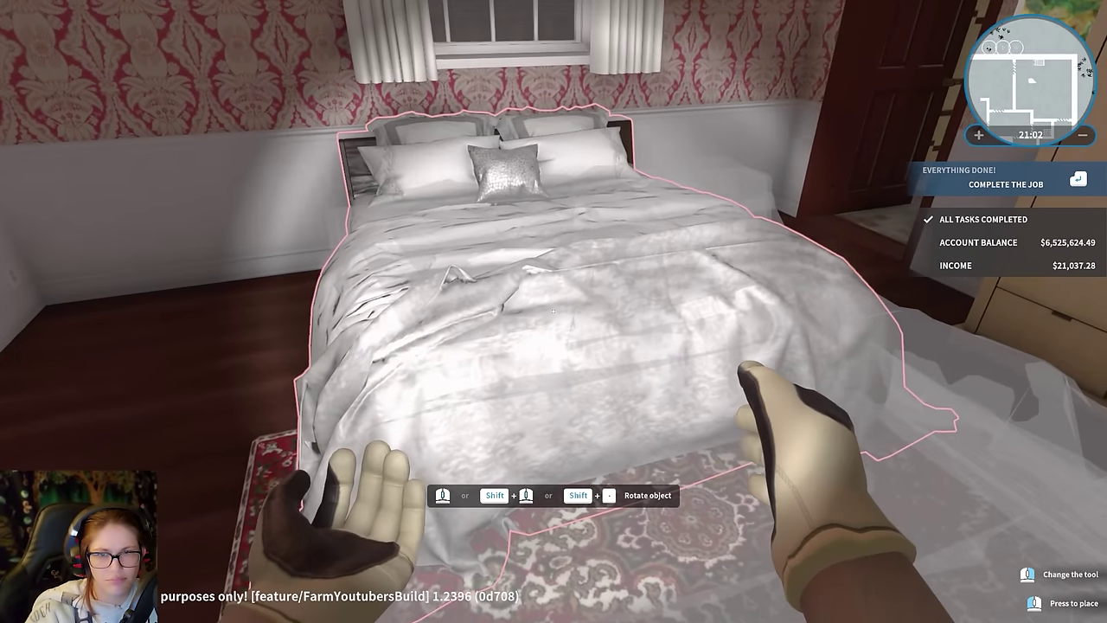
left_click(553, 310)
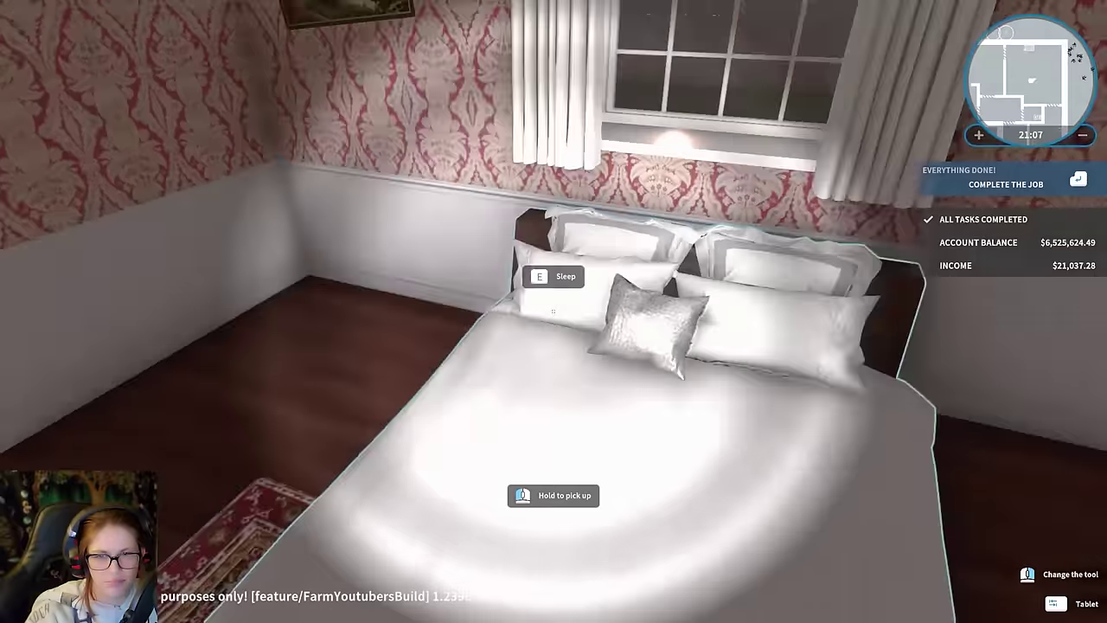
key("w")
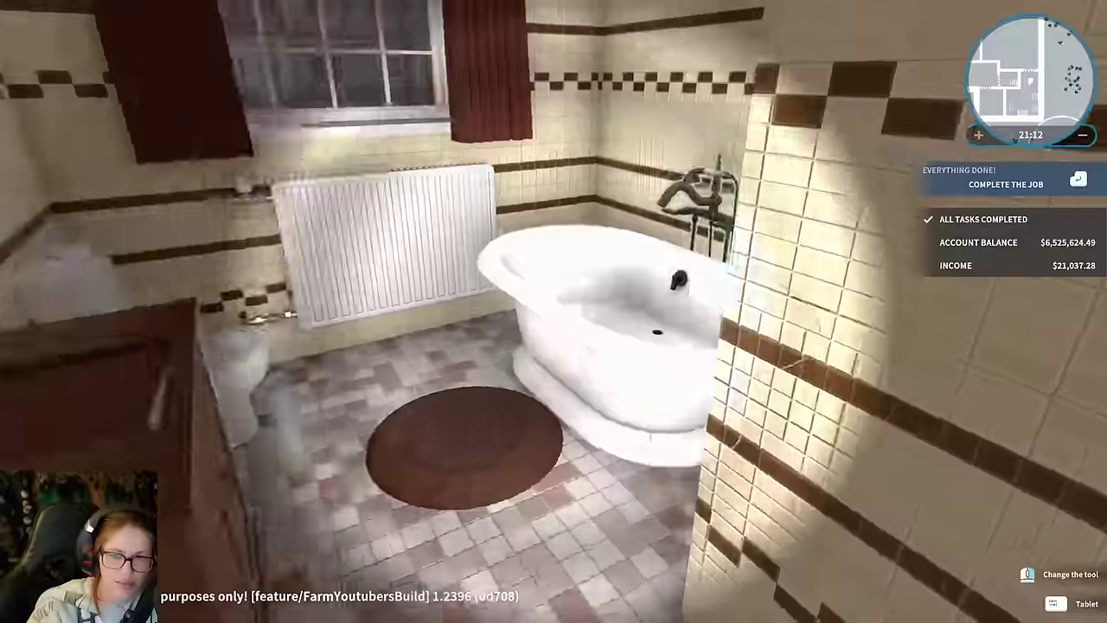
Step out the front door, bring up the job-completion prompt, then head back inside.
key("w")
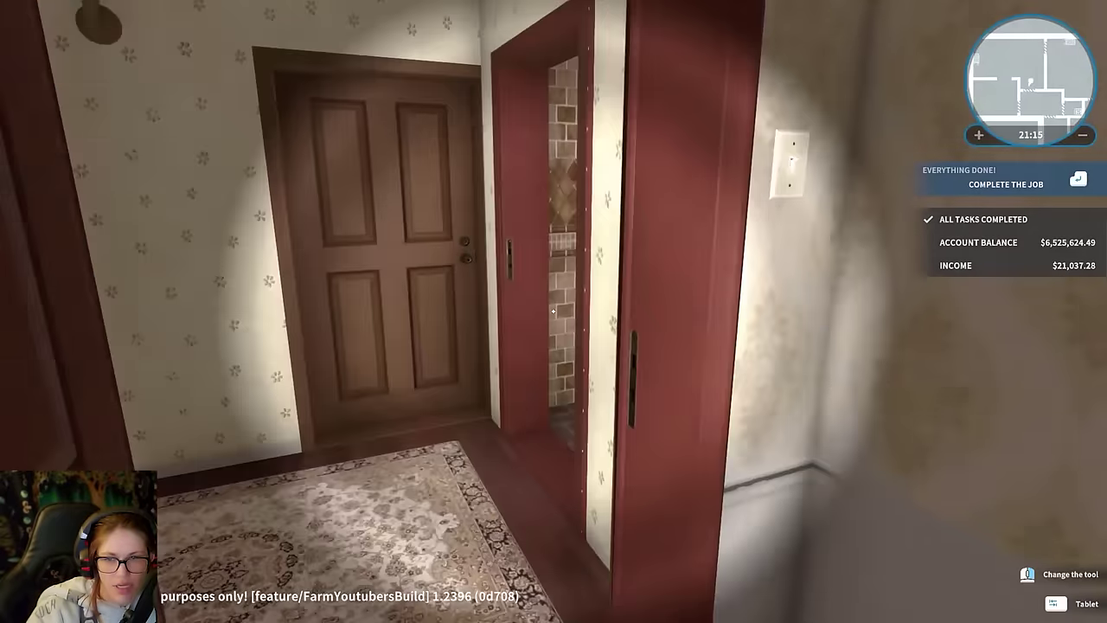
key("e")
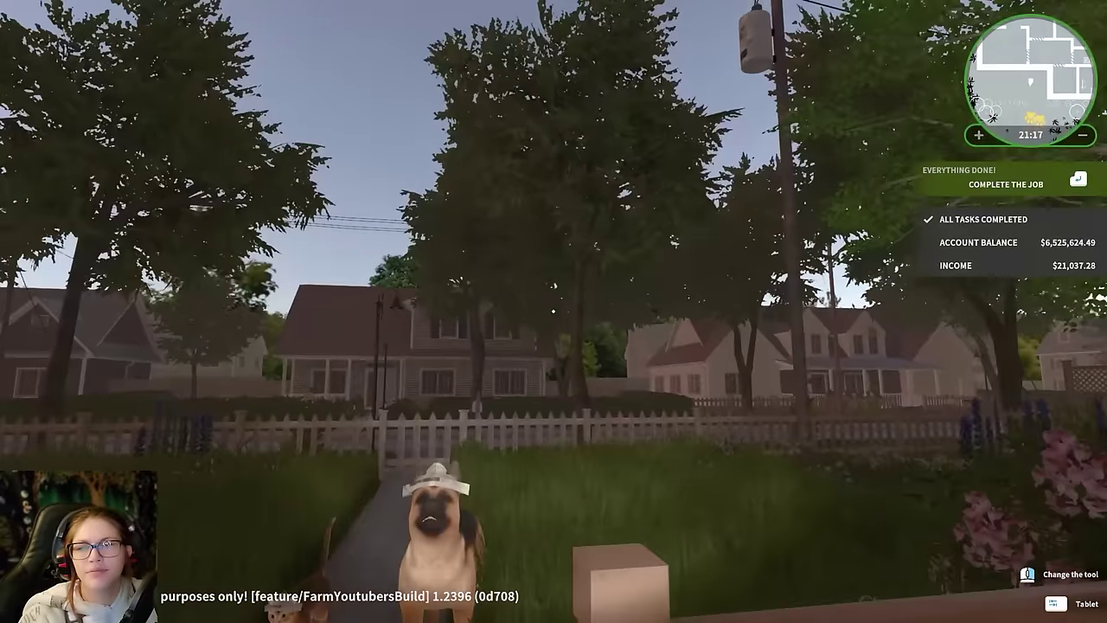
key("w")
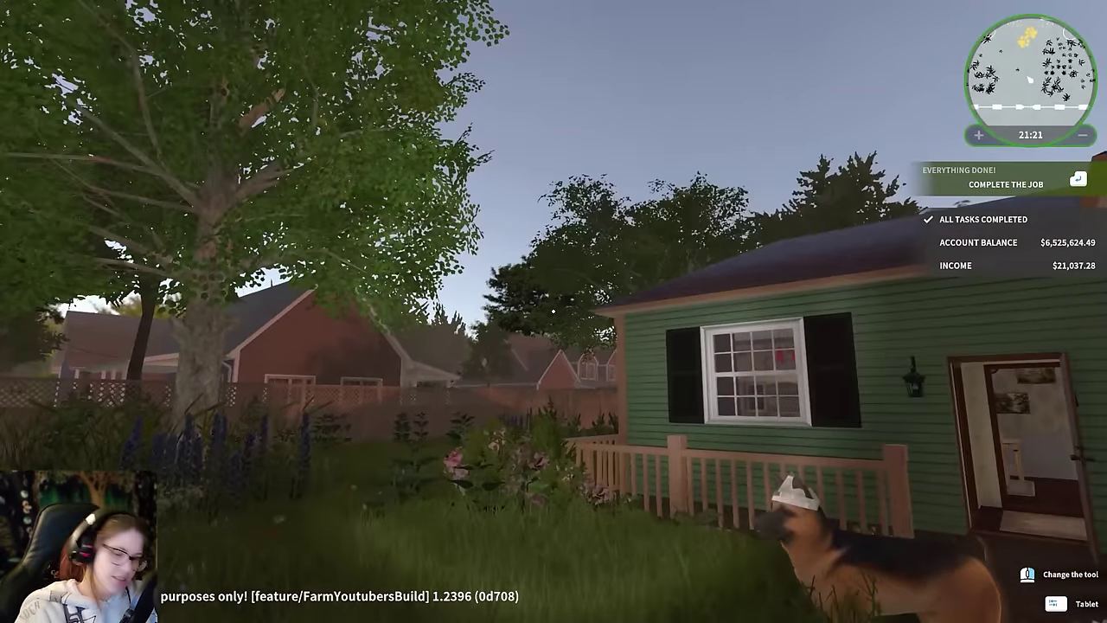
key("Return")
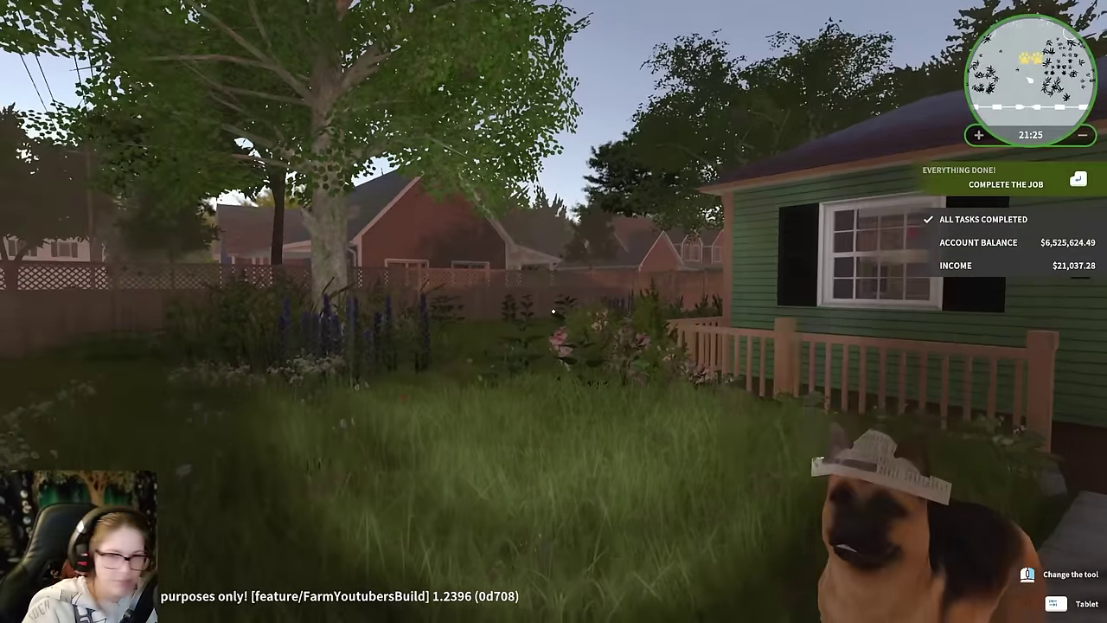
key("w")
key("w")
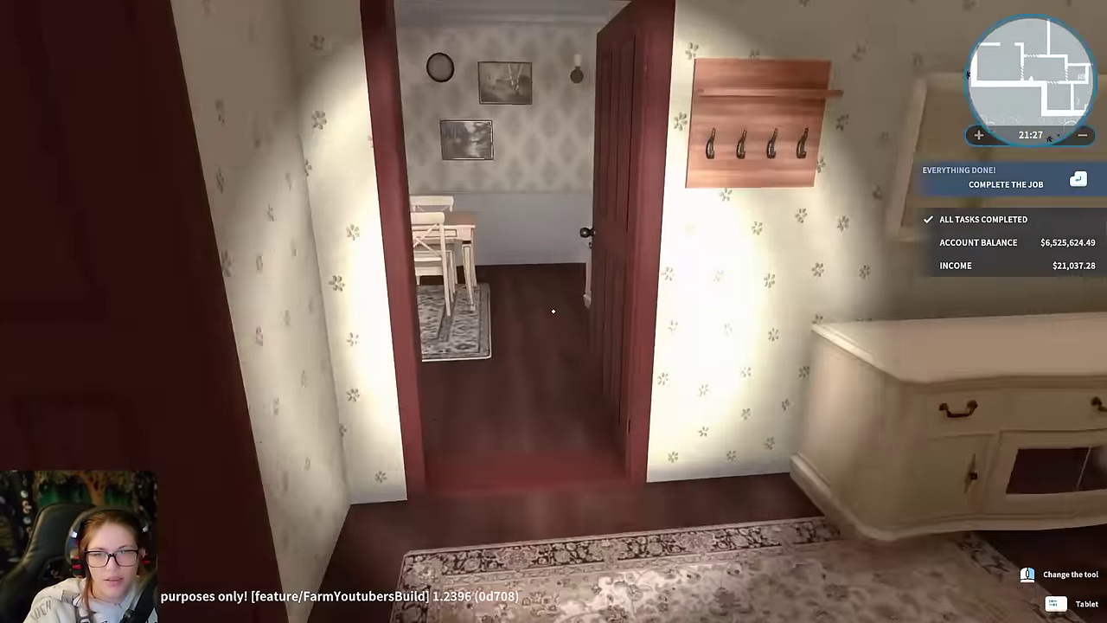
key("w")
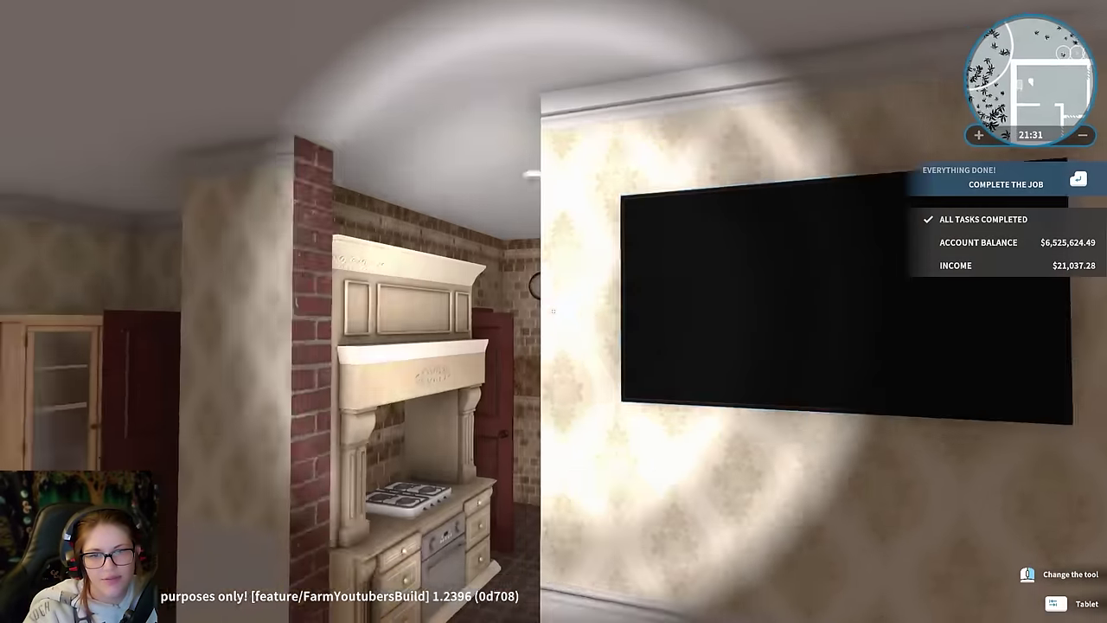
Go to the storage room and sell the two leftover buckets.
key("w")
key("w")
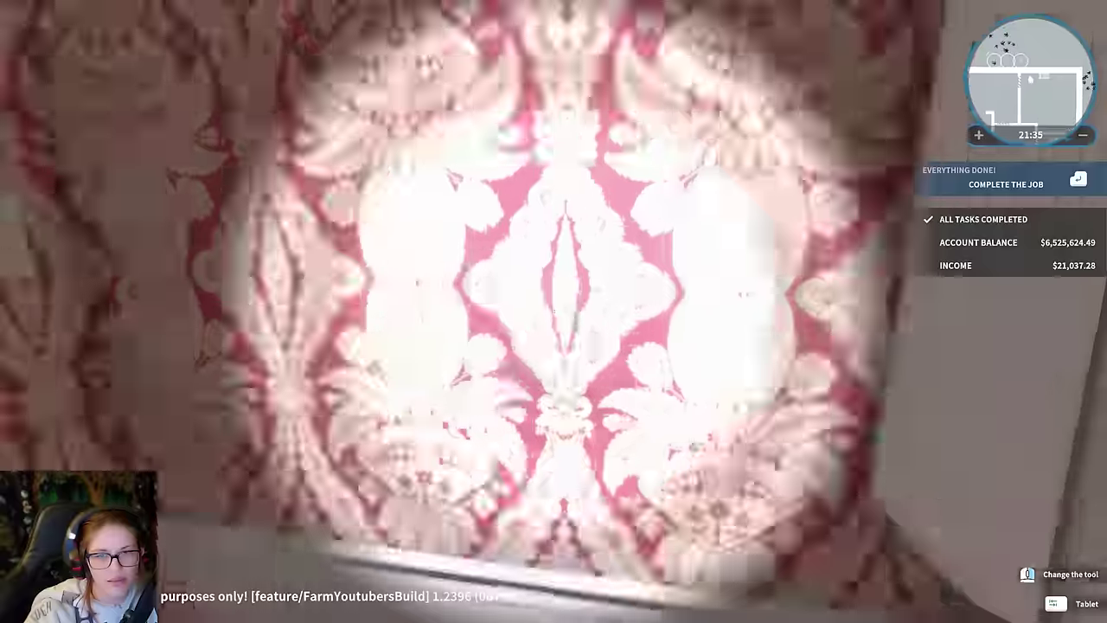
key("w")
key("w")
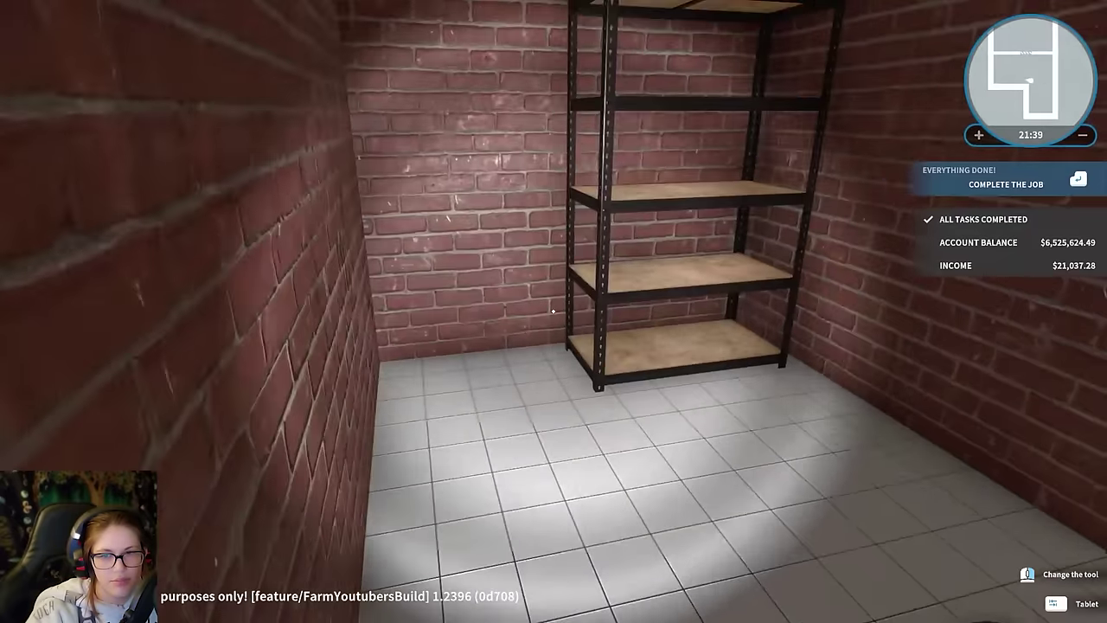
key("Tab")
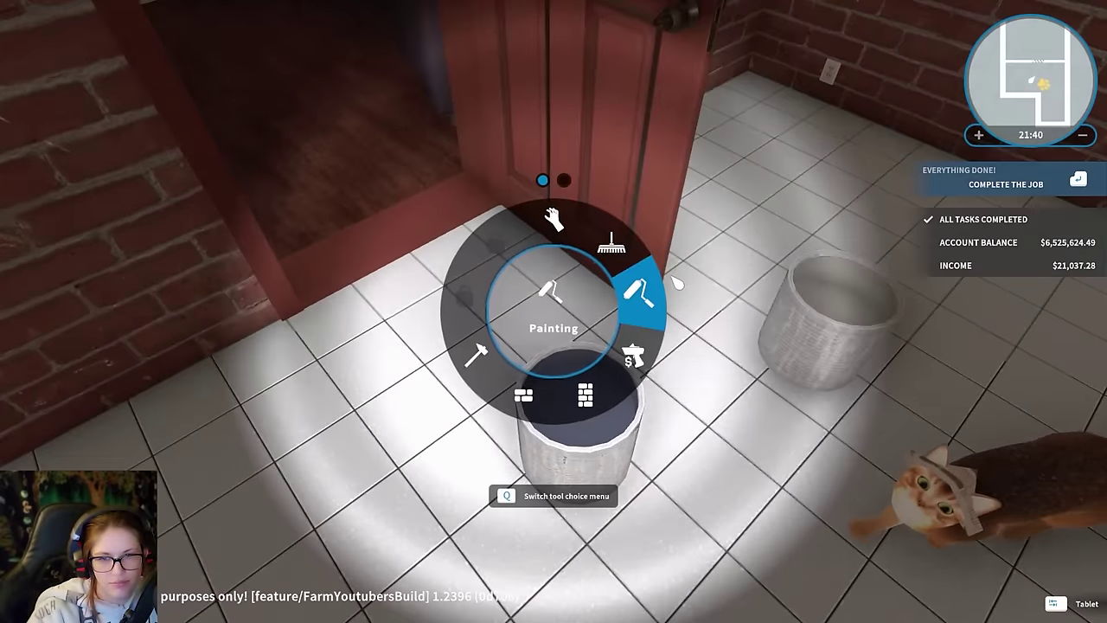
left_click(553, 311)
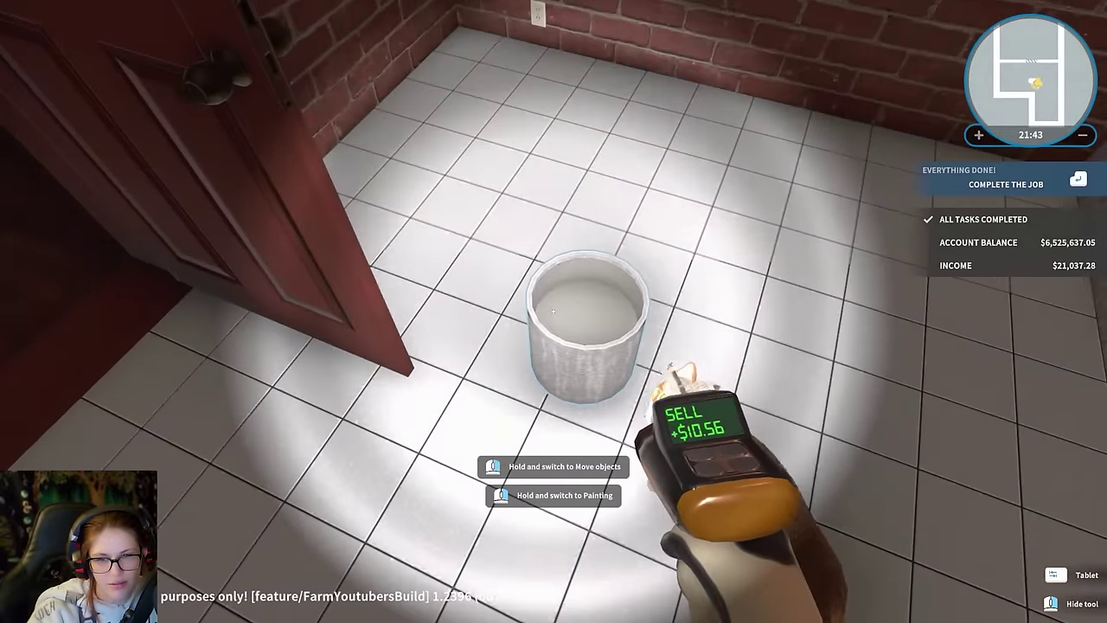
left_click(554, 311)
Put the sell tool away, walk out front, and bring up job completion.
key("Tab")
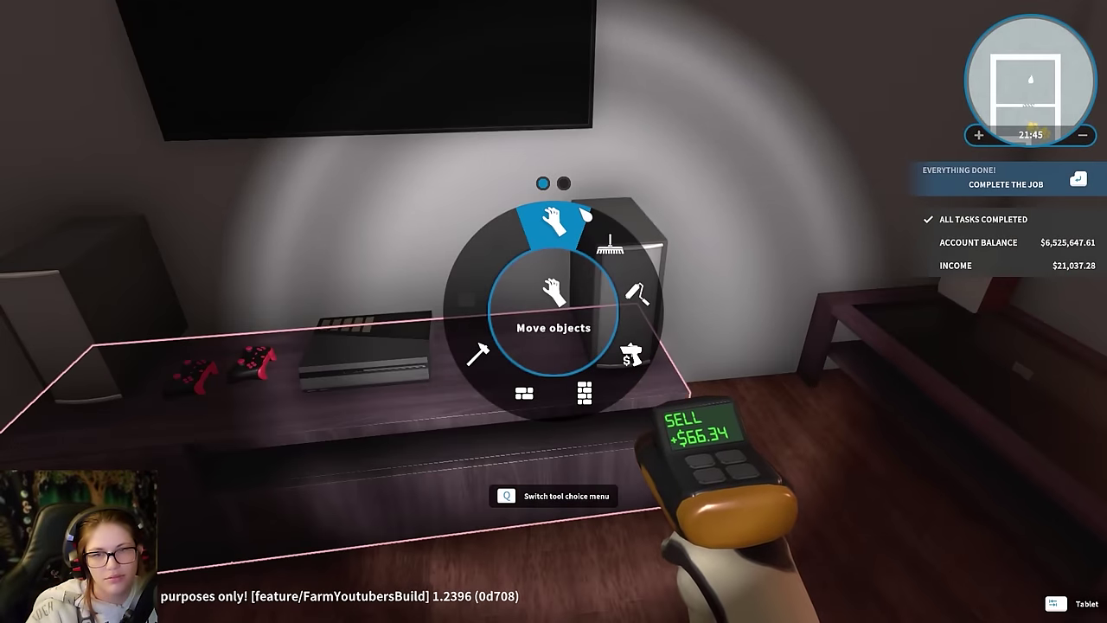
middle_click(553, 311)
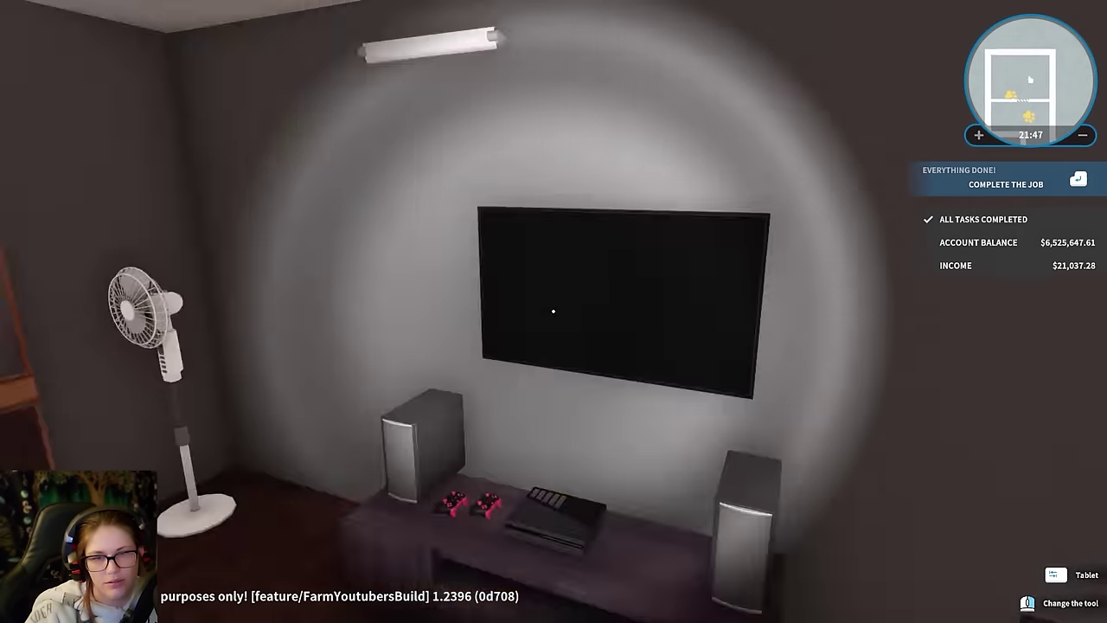
key("w")
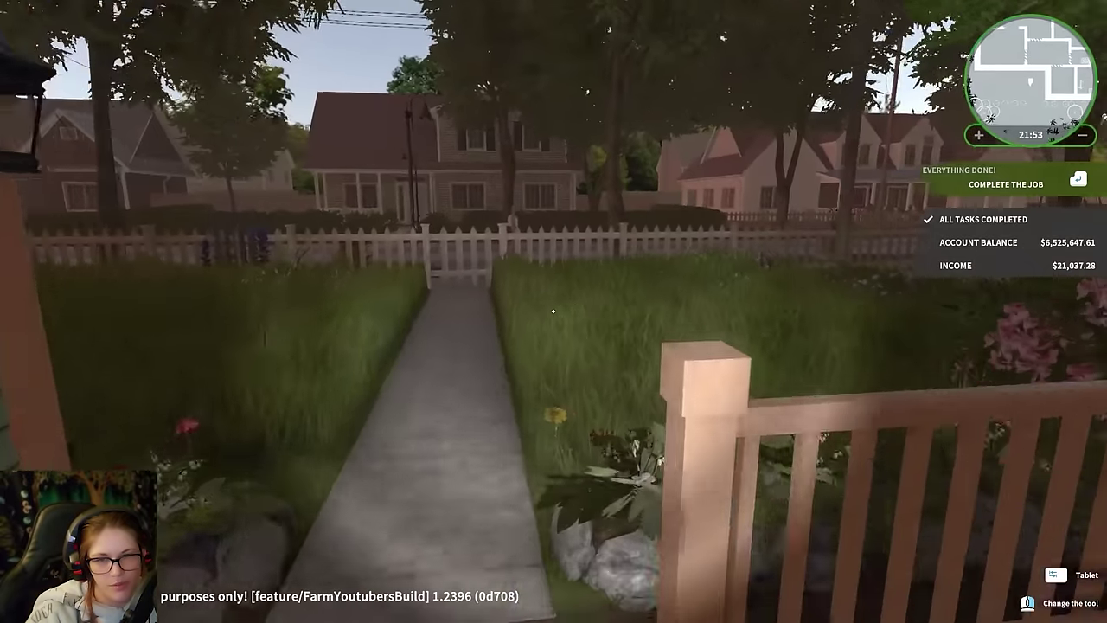
key("Return")
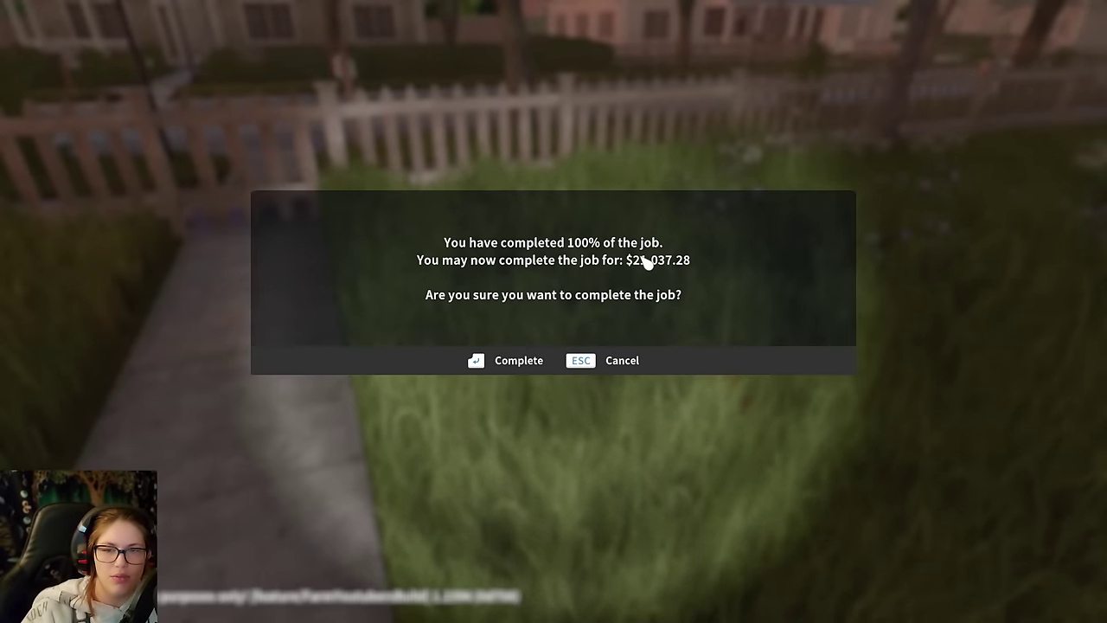
Confirm completing the job for $21,037.28 and resume the Student's house to clean up job.
left_click(495, 374)
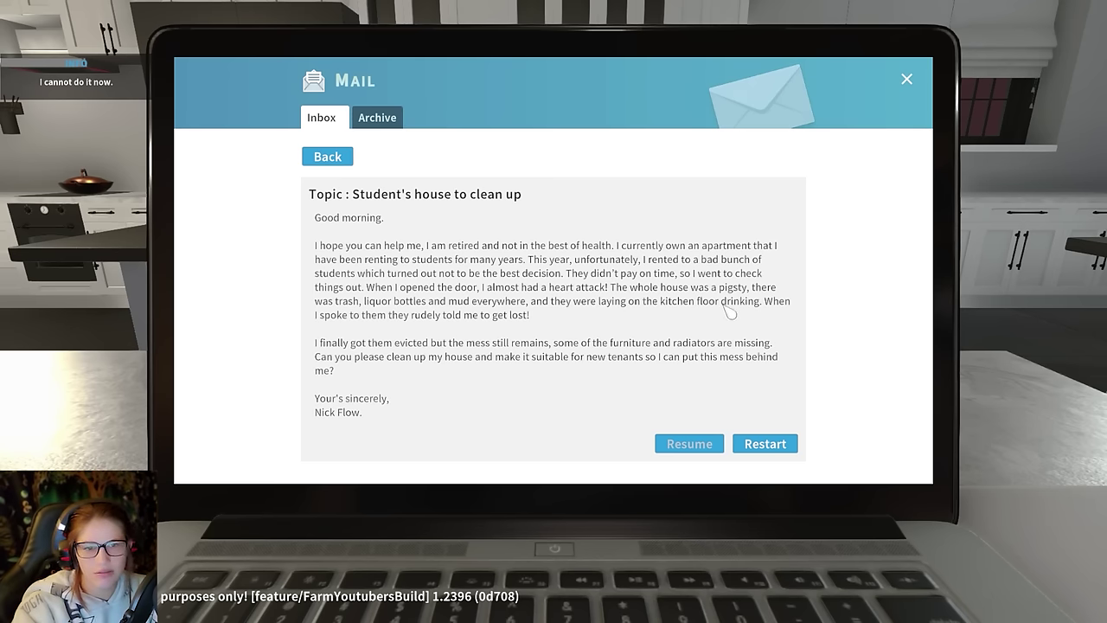
left_click(693, 445)
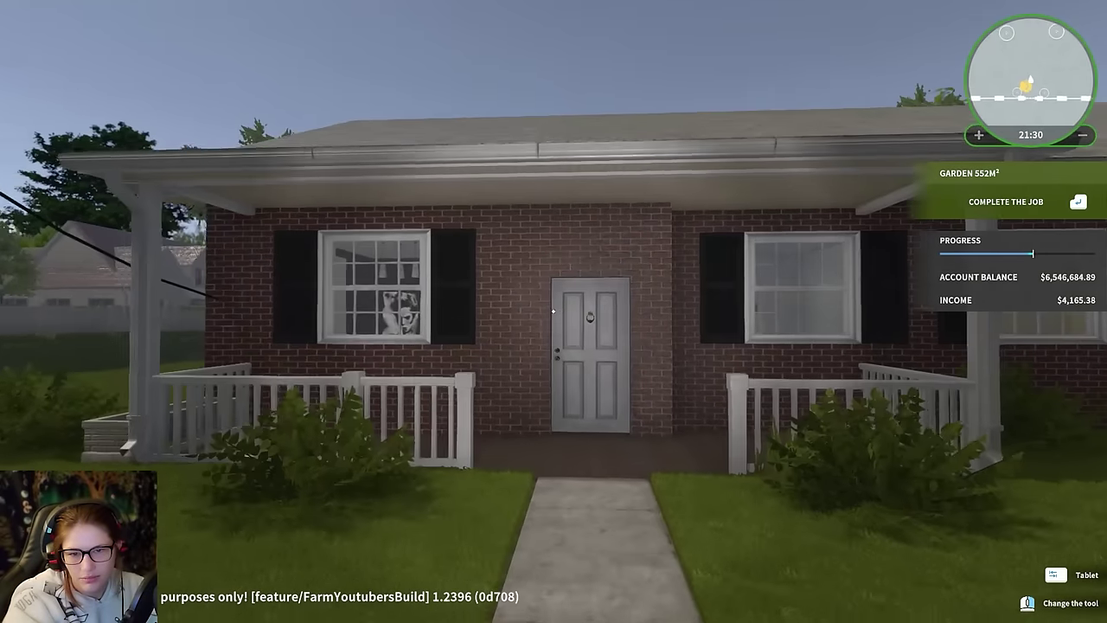
Walk up to the house, go through the front door, and open the first bedroom.
key("w")
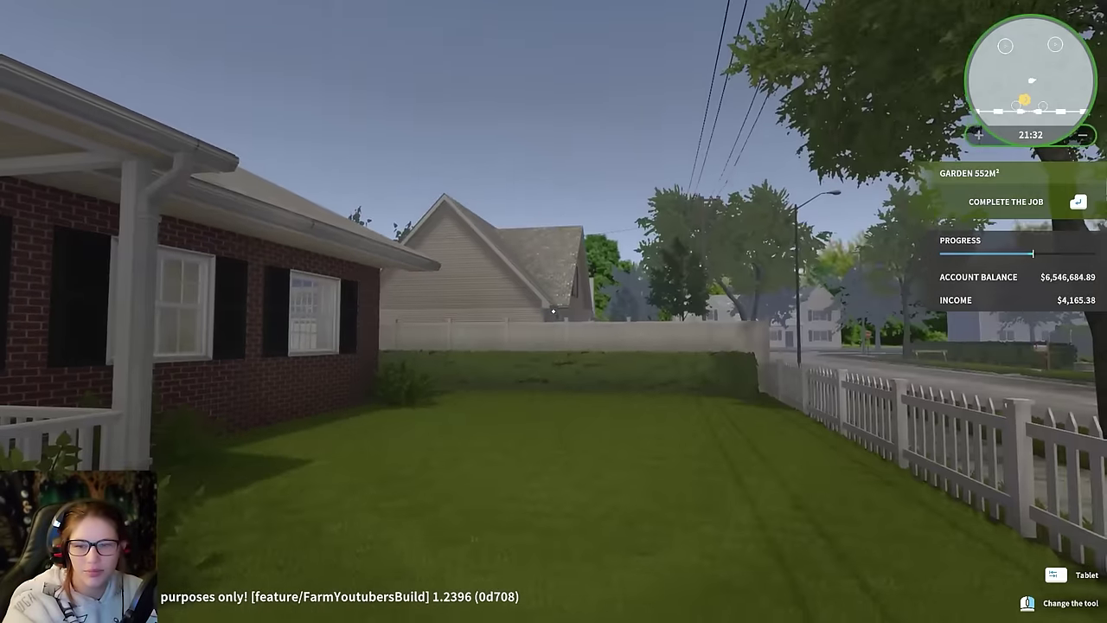
key("w")
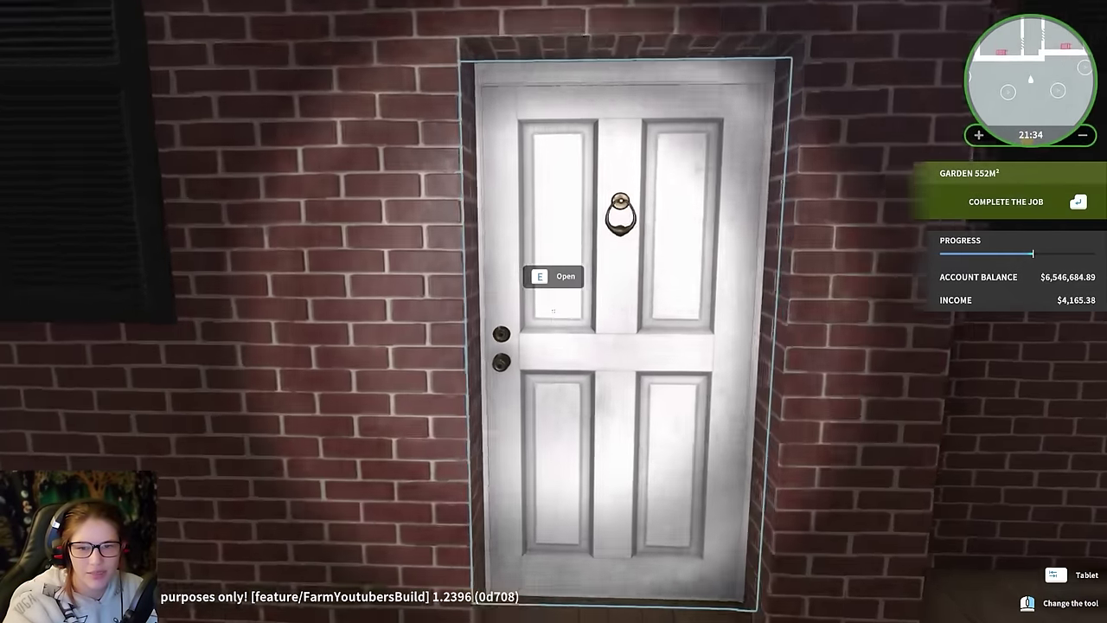
left_click(553, 311)
key("w")
left_click(553, 310)
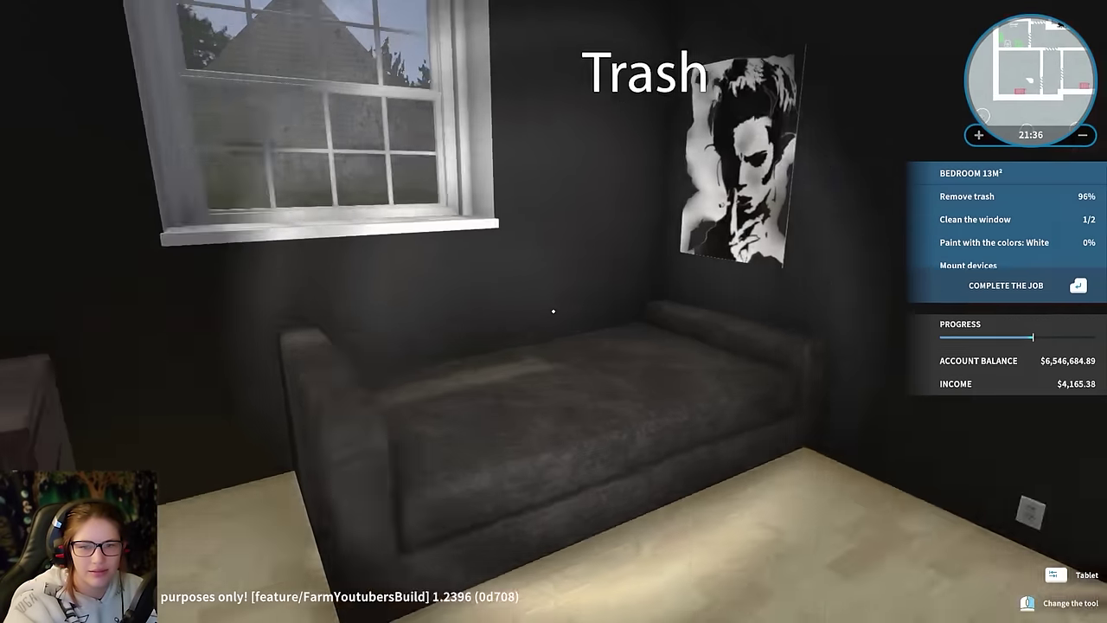
Enter the next bedroom, approach the radiator spot under the window, and view its tasks.
key("w")
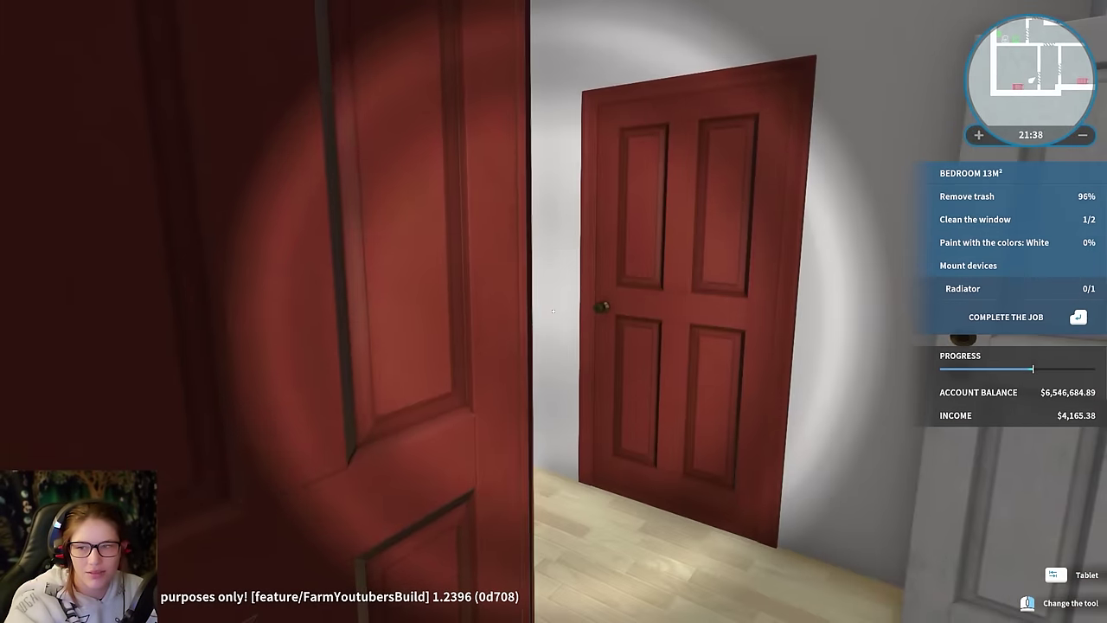
key("w")
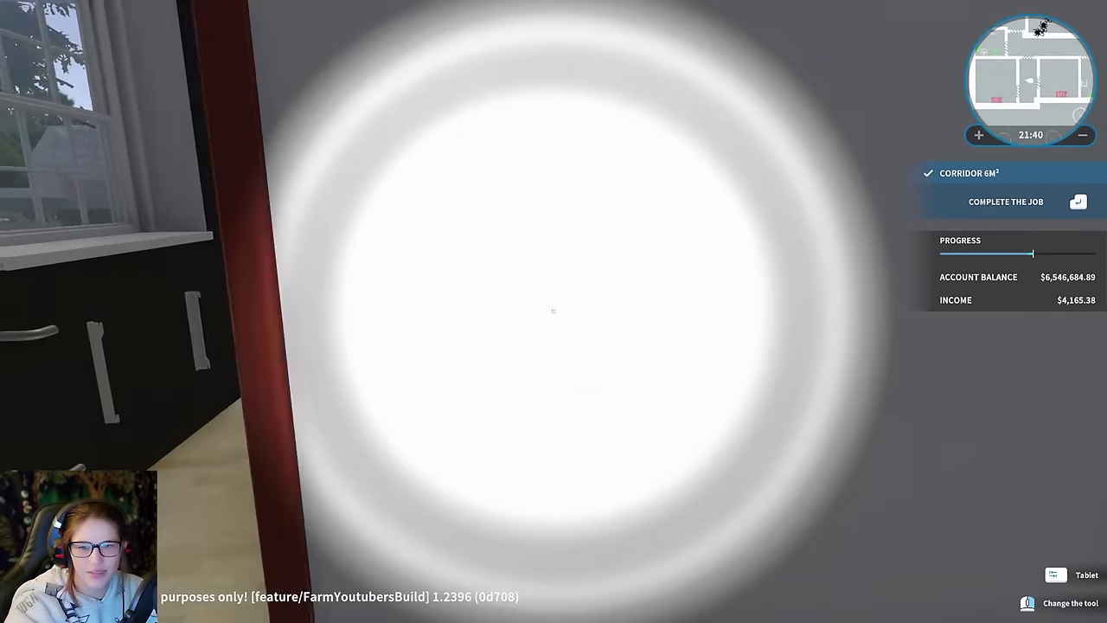
key("e")
key("w")
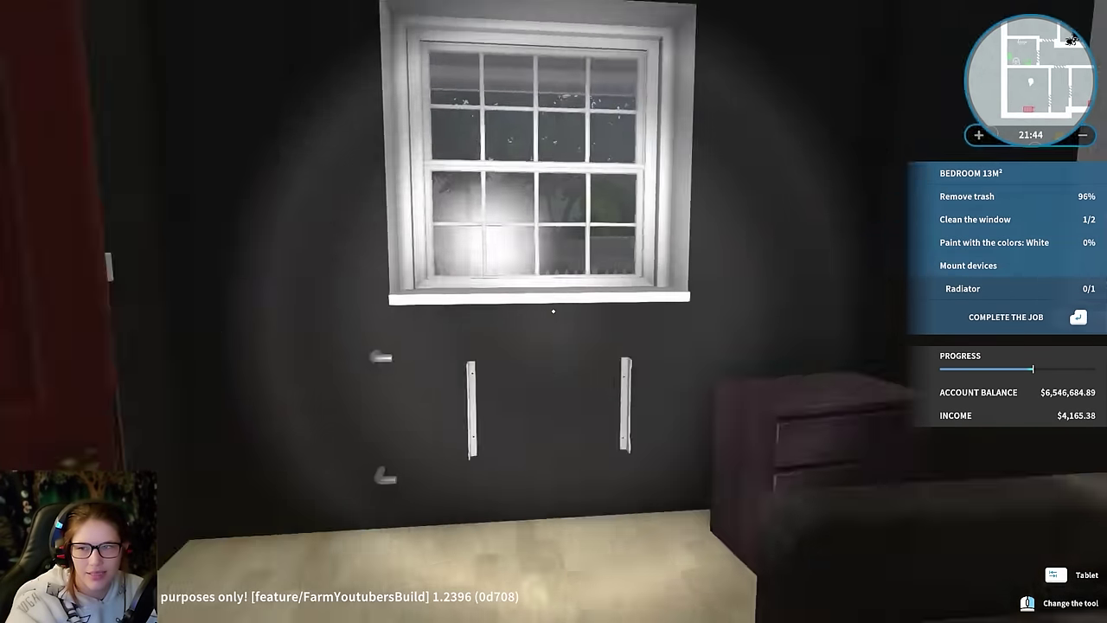
key("w")
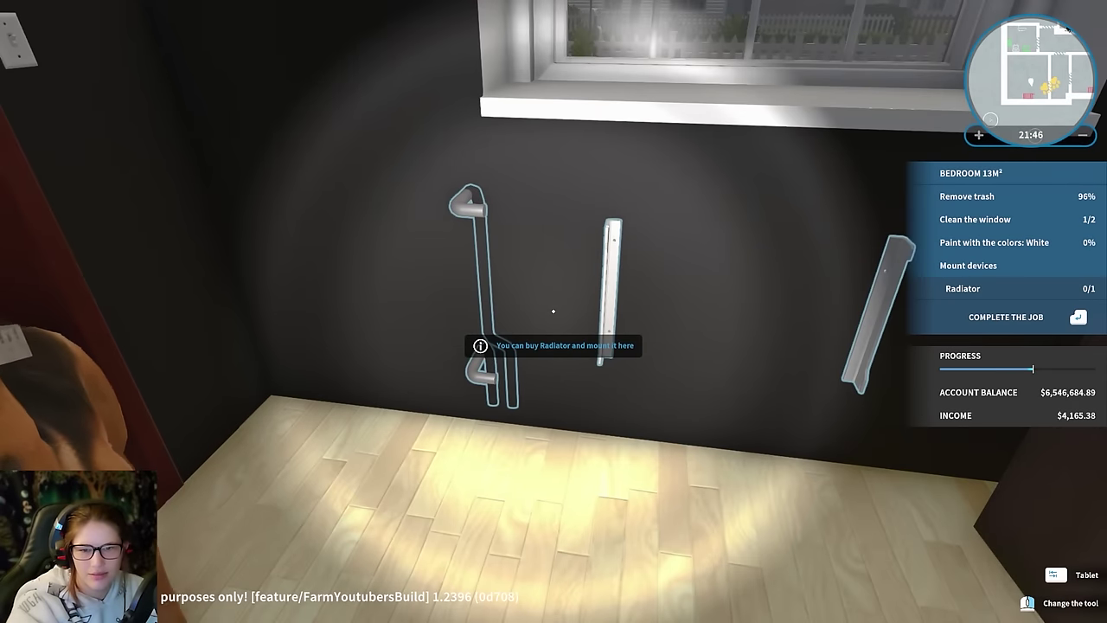
key("Tab")
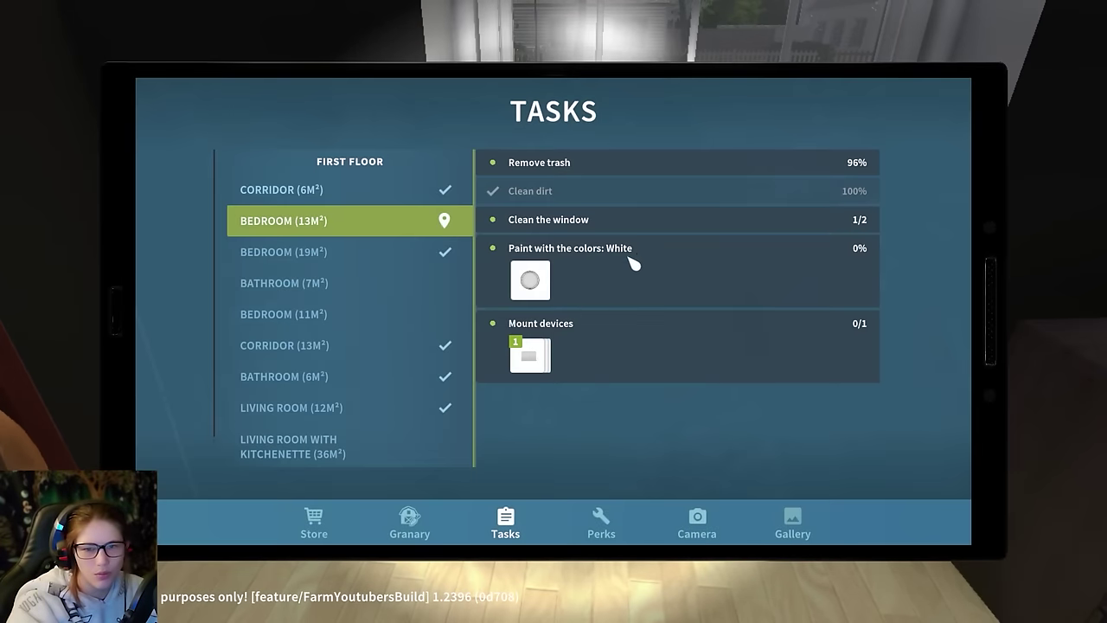
Buy the Radiator in the store and mount it on the brackets under the bedroom window.
left_click(531, 354)
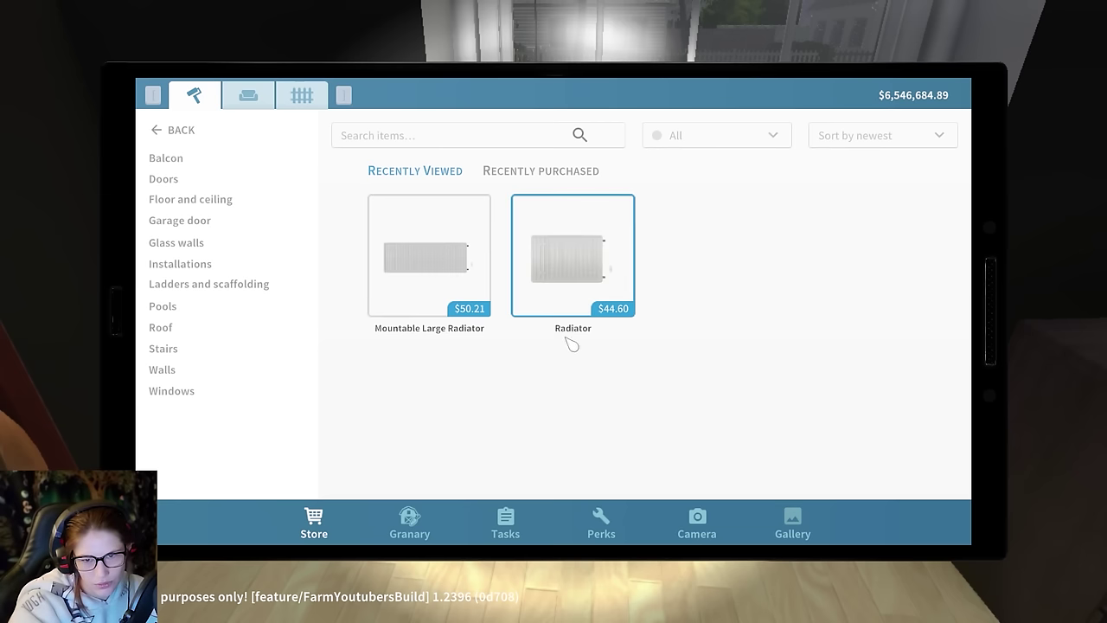
left_click(629, 272)
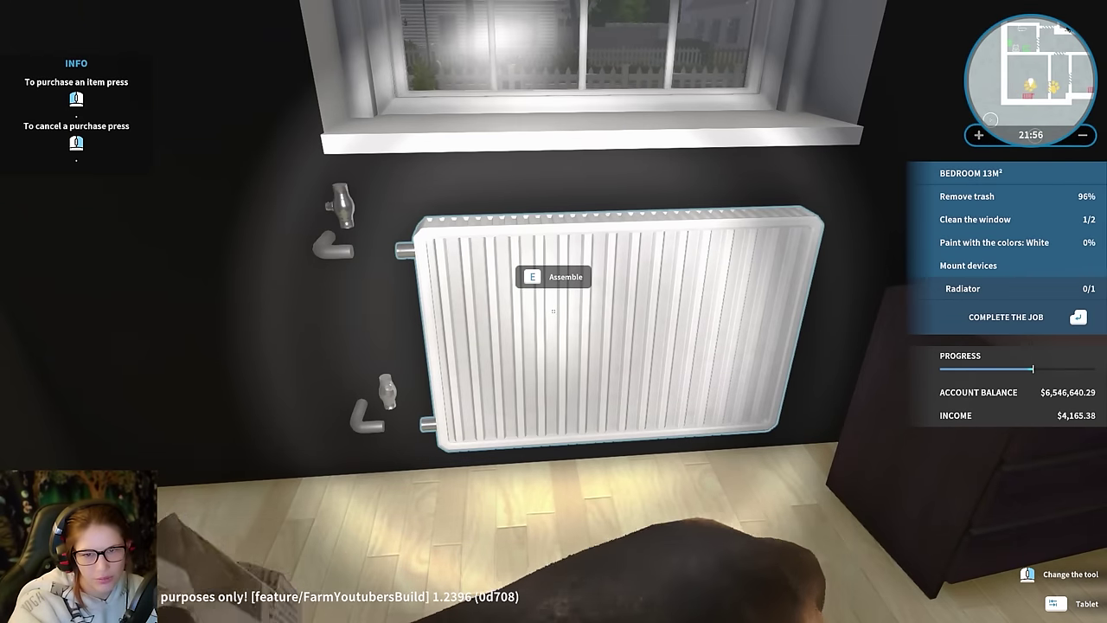
key("w")
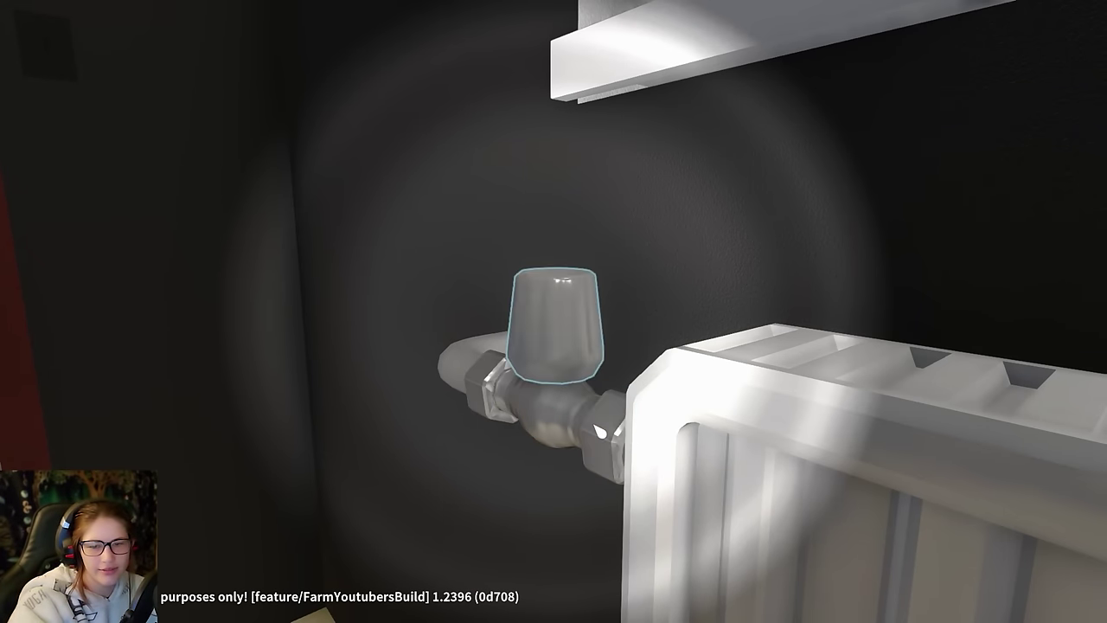
right_click(554, 311)
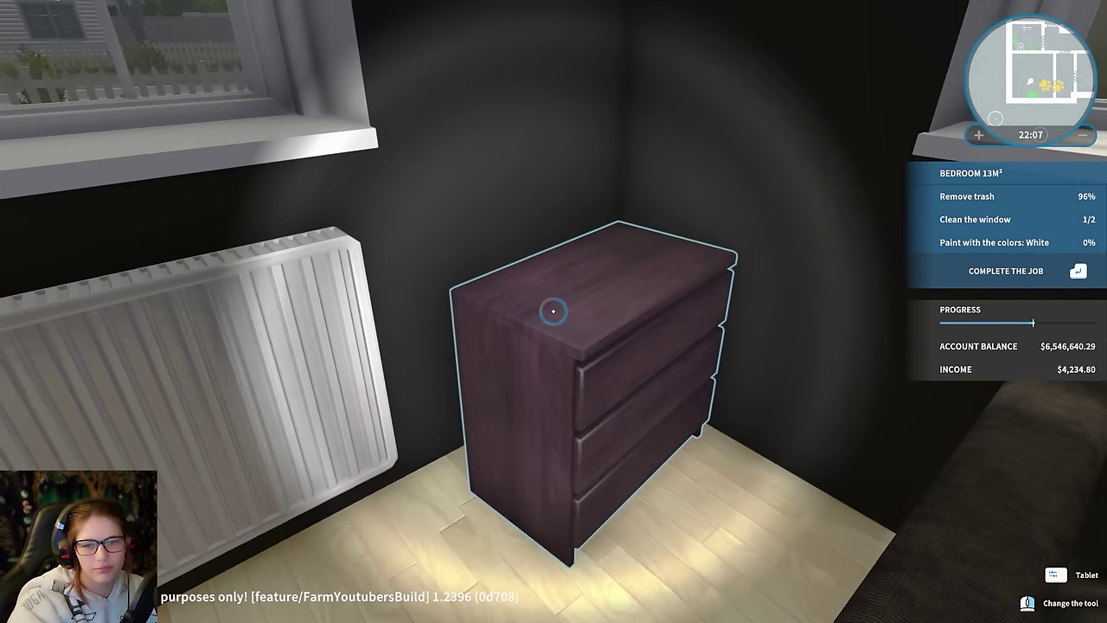
left_click(554, 311)
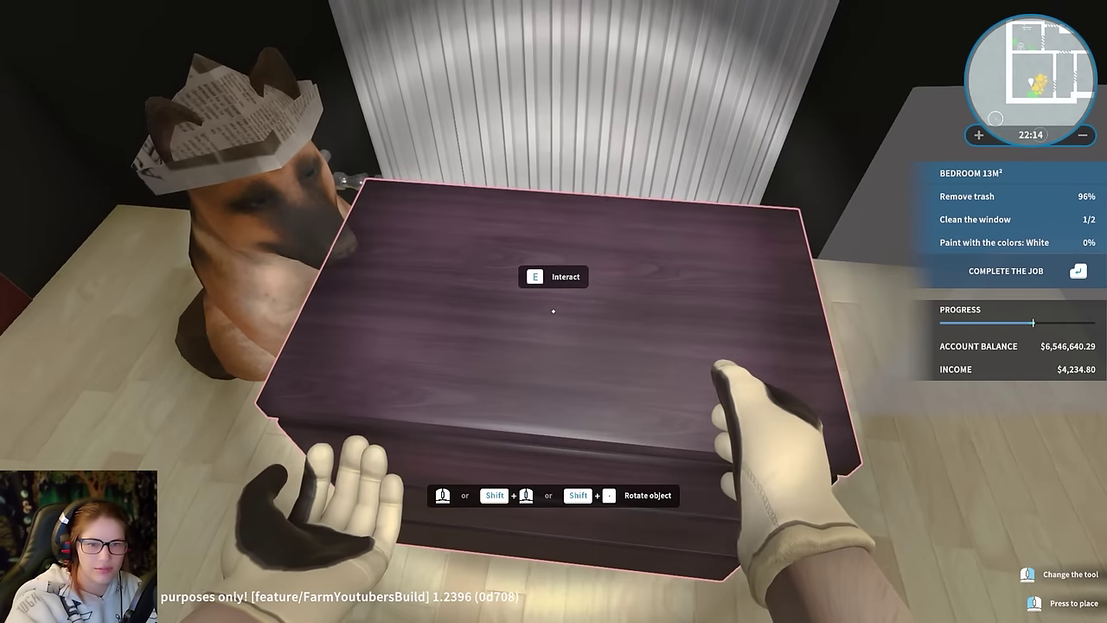
scroll(554, 311, "down", 3)
scroll(554, 311, "up", 3)
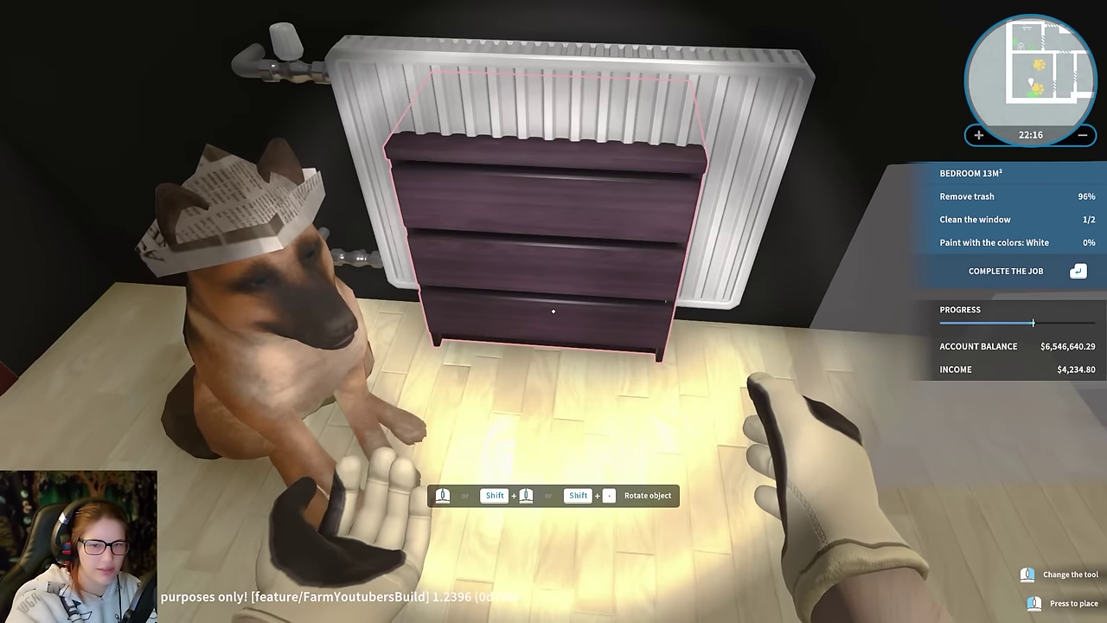
Carry the chest of drawers outside, back through the corridor, and line it up before the radiator.
key("w")
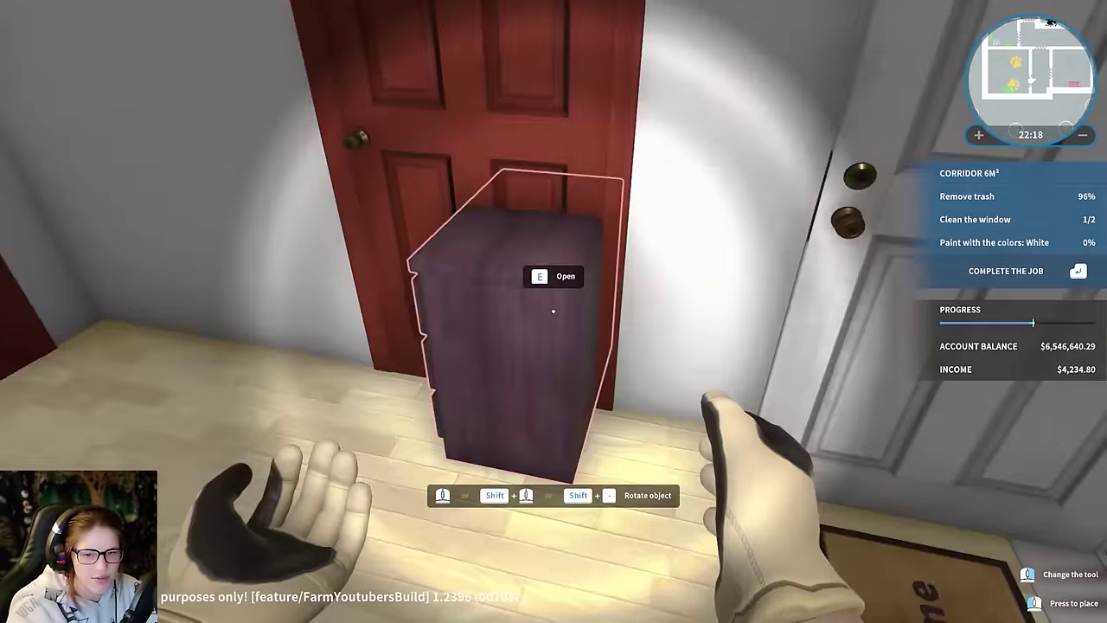
key("w")
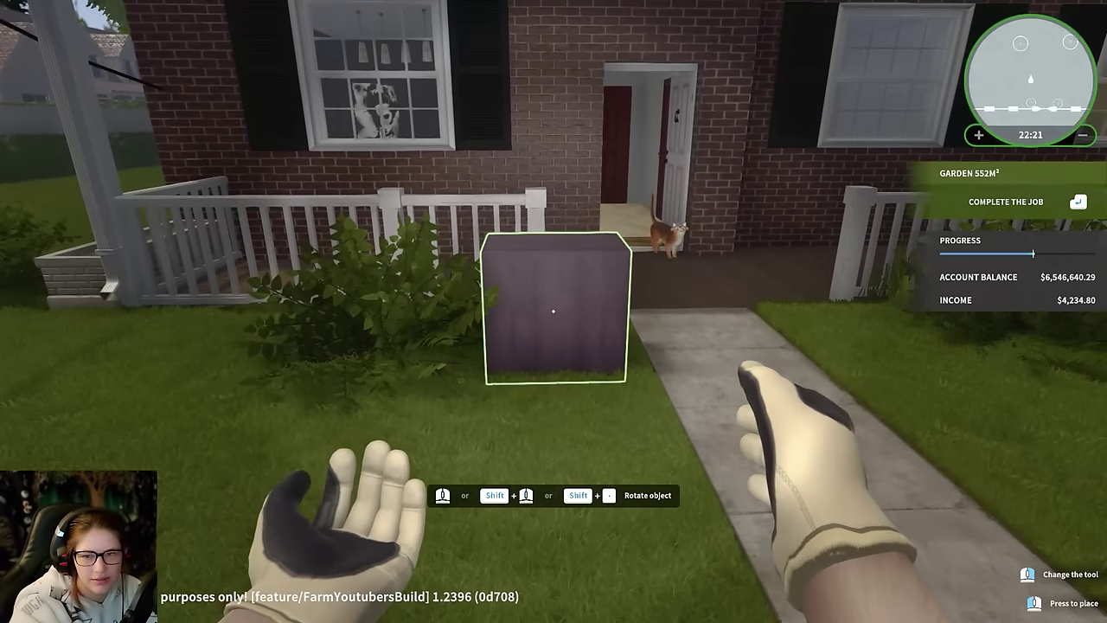
key("w")
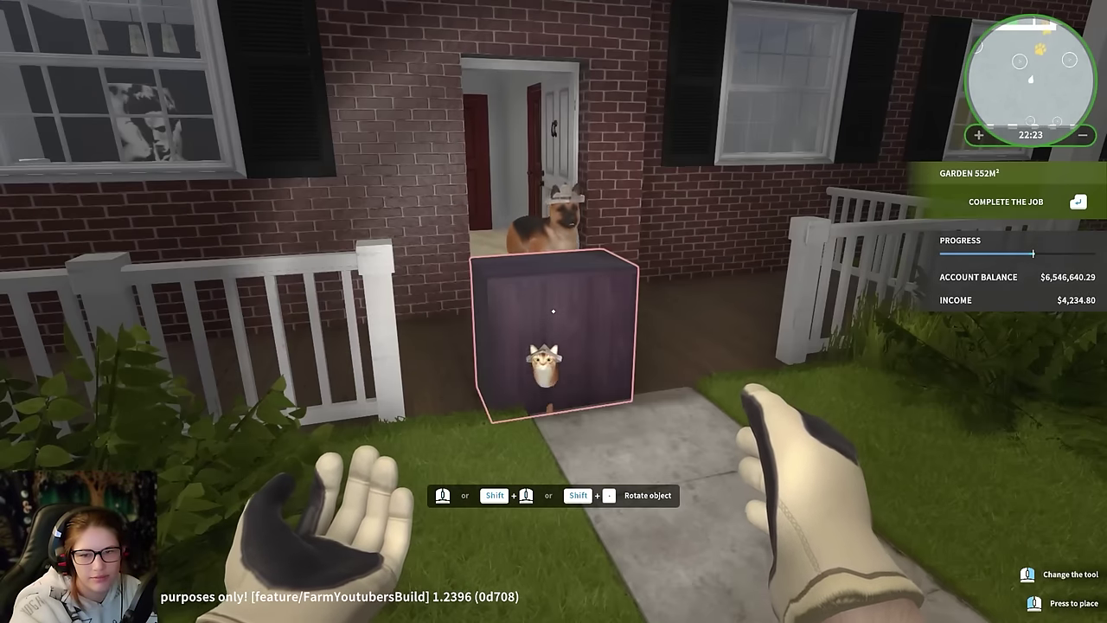
key("w")
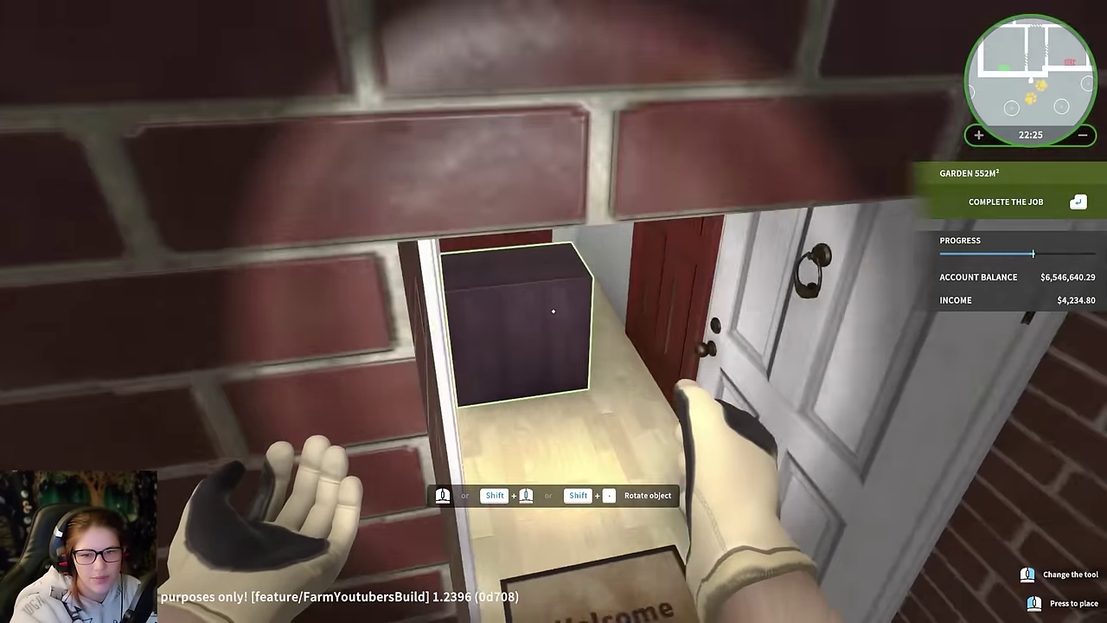
key("w")
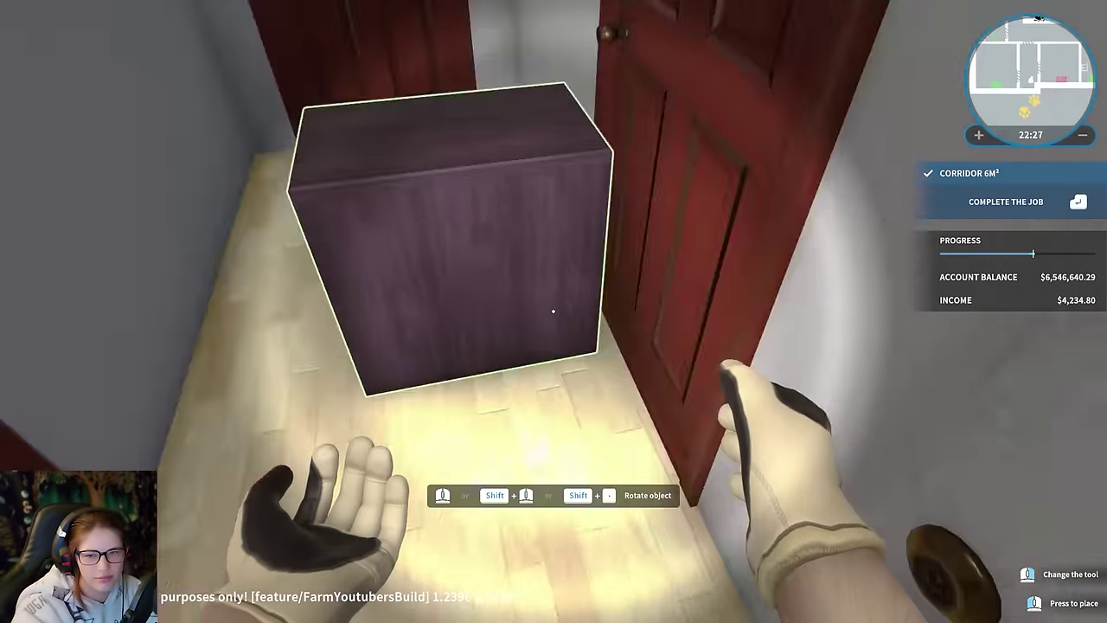
key("w")
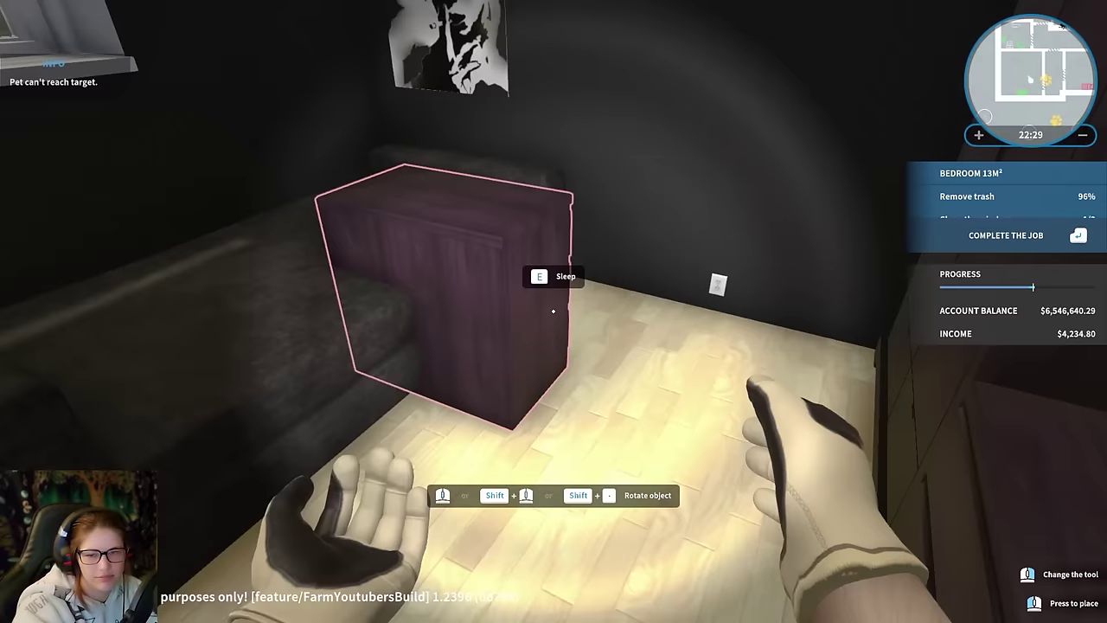
key("w")
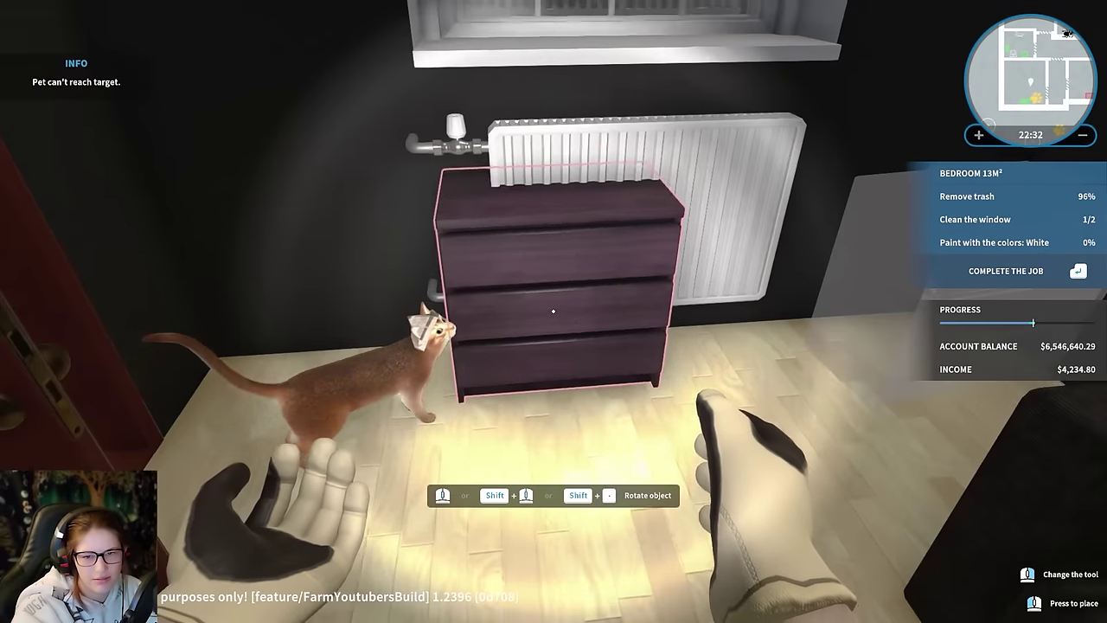
key("w")
key("s")
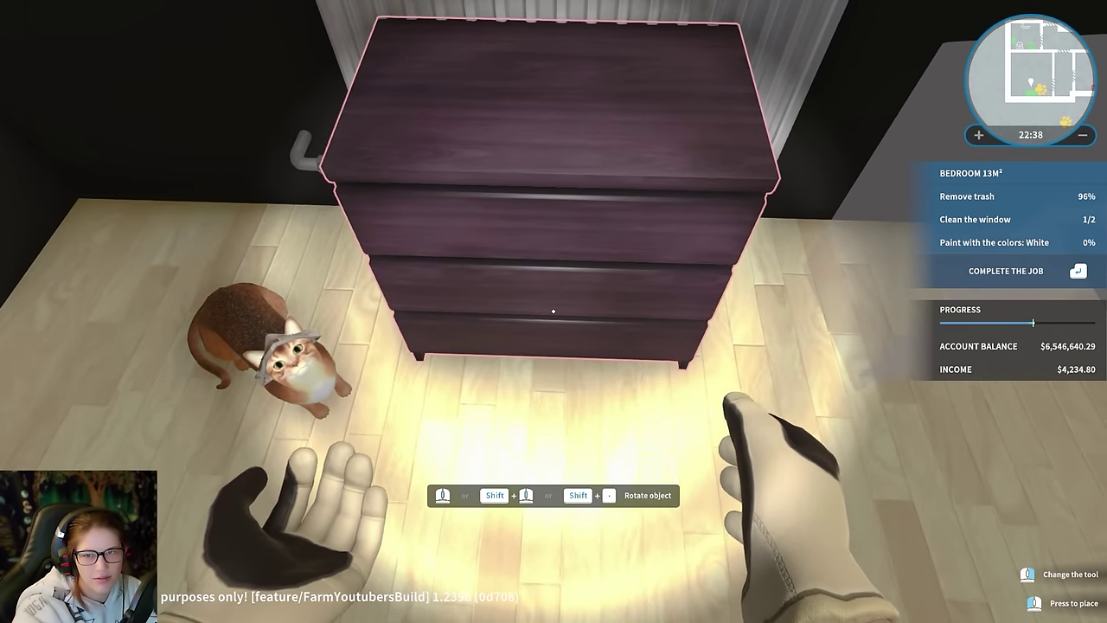
key("w")
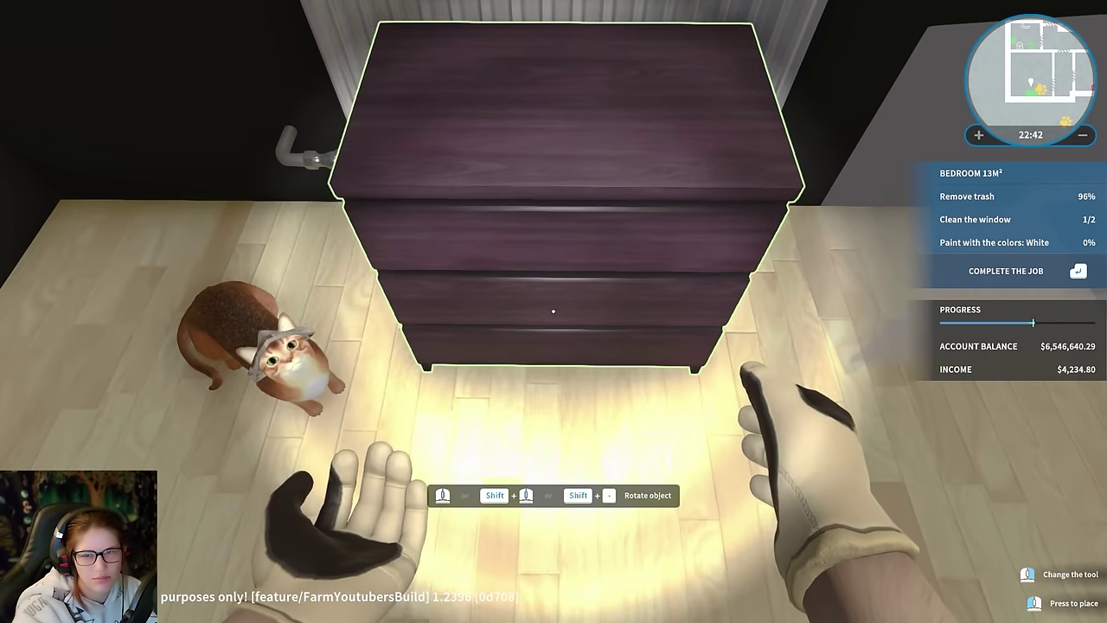
Set the dresser down before the radiator and wipe the bedroom window clean.
left_click(554, 311)
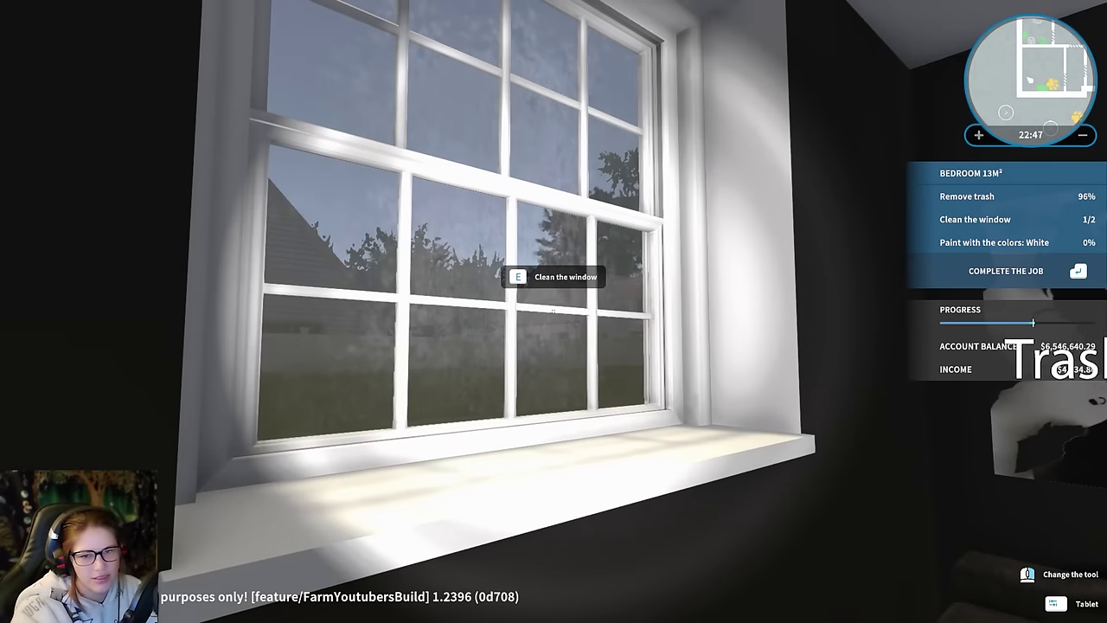
key("e")
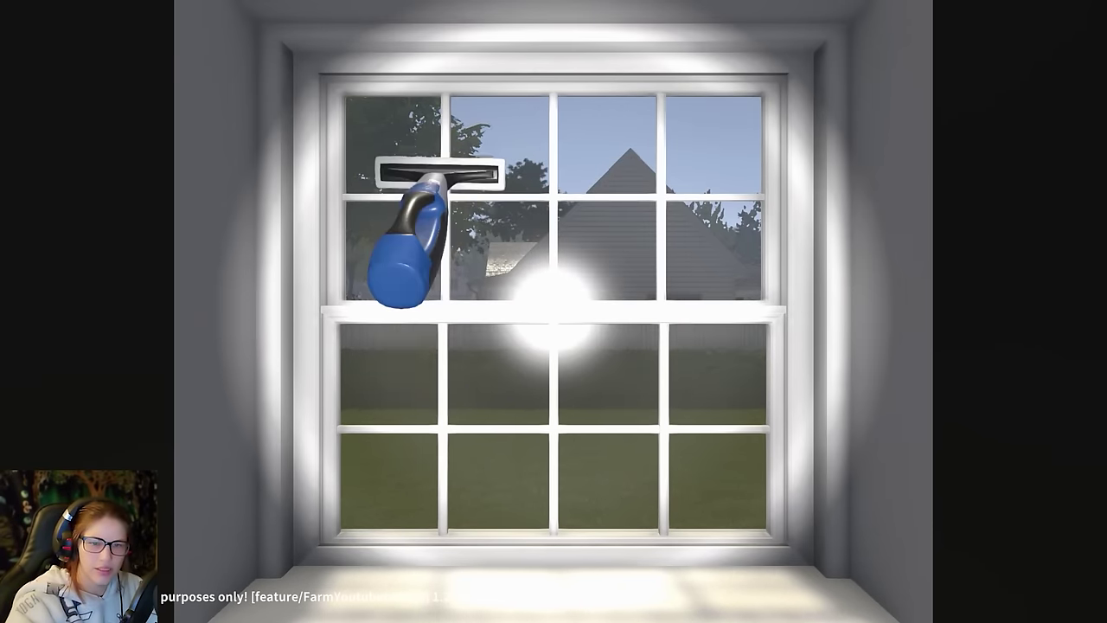
key("Escape")
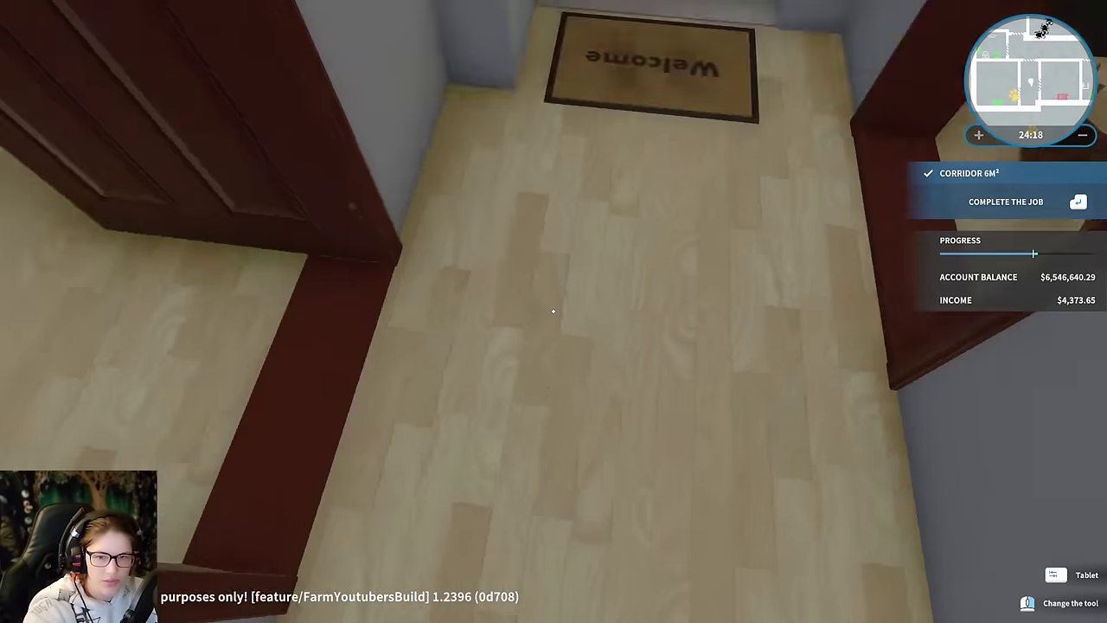
Return to the bedroom, review its remaining tasks, and try moving the wardrobe.
key("w")
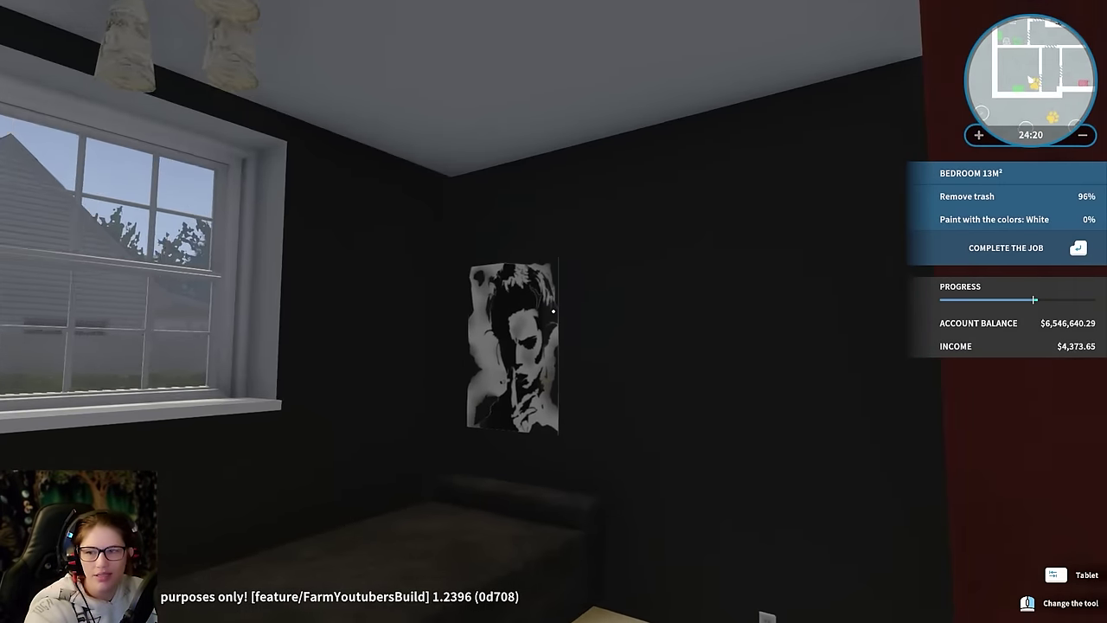
key("Tab")
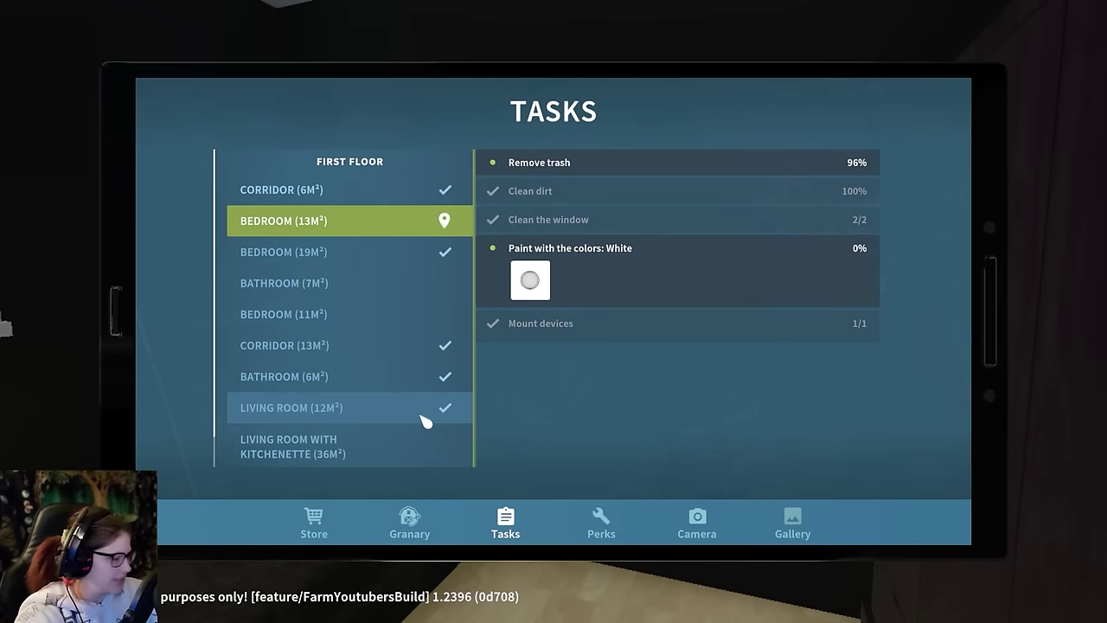
key("Tab")
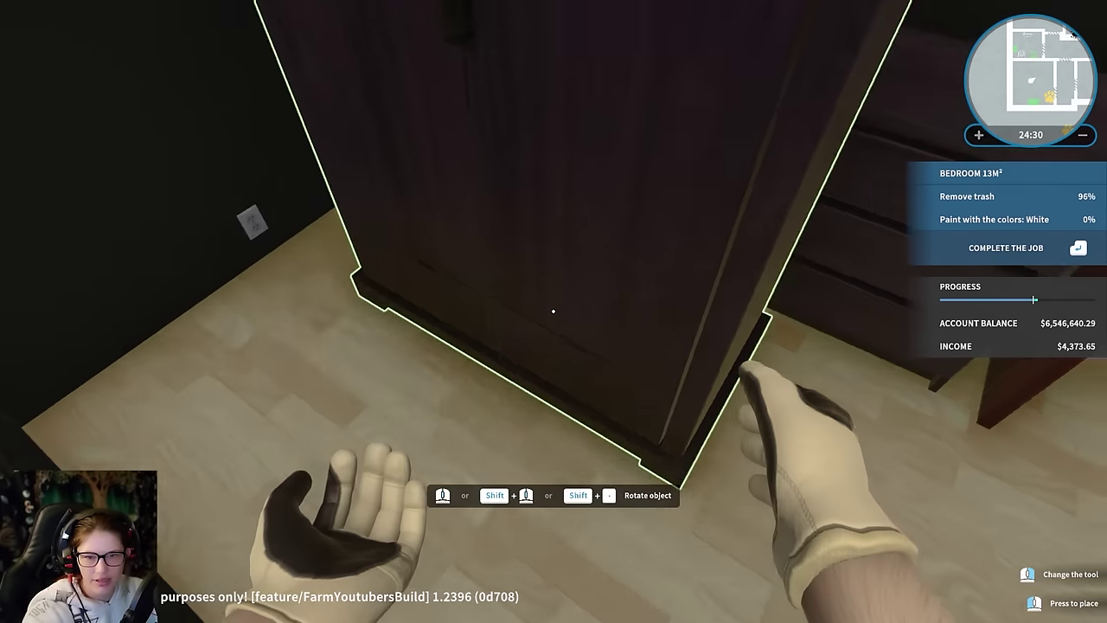
left_click(553, 311)
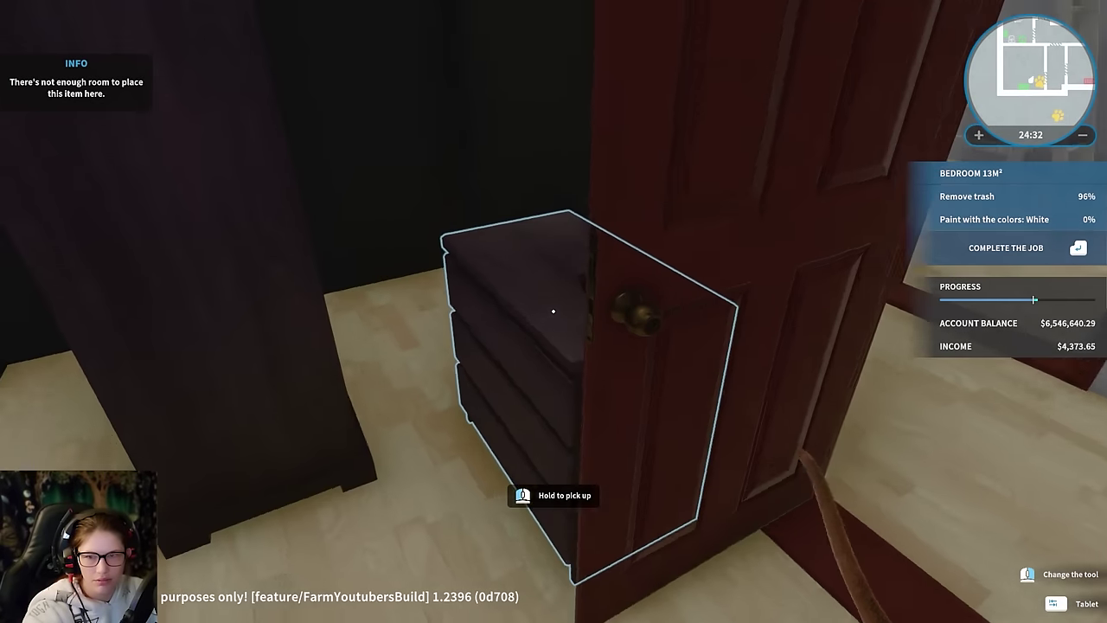
scroll(553, 311, "down", 1)
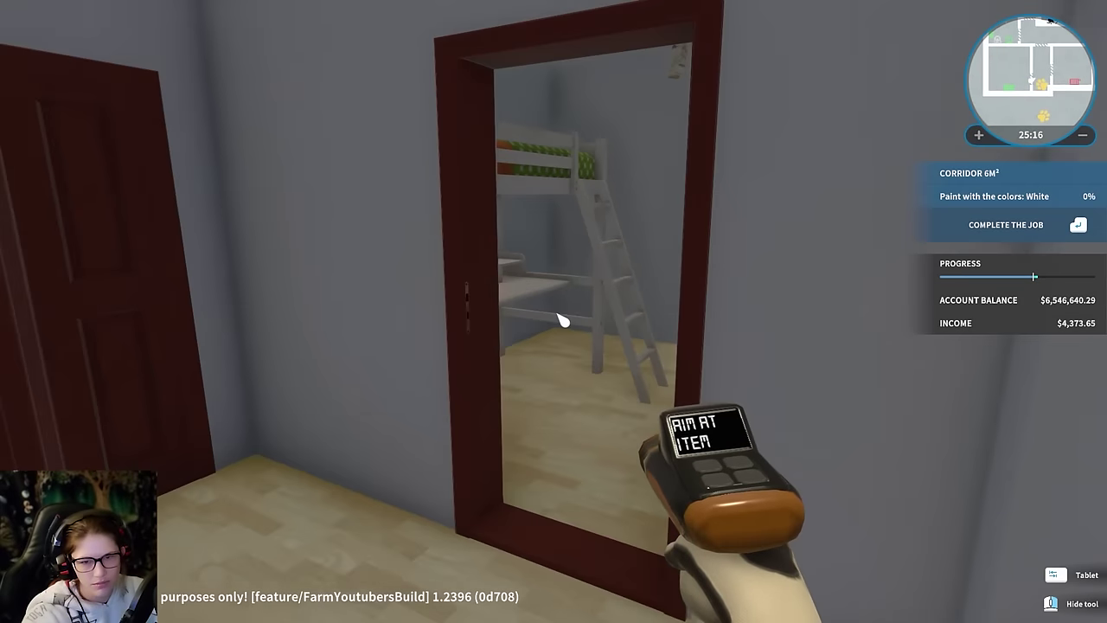
scroll(554, 312, "down", 1)
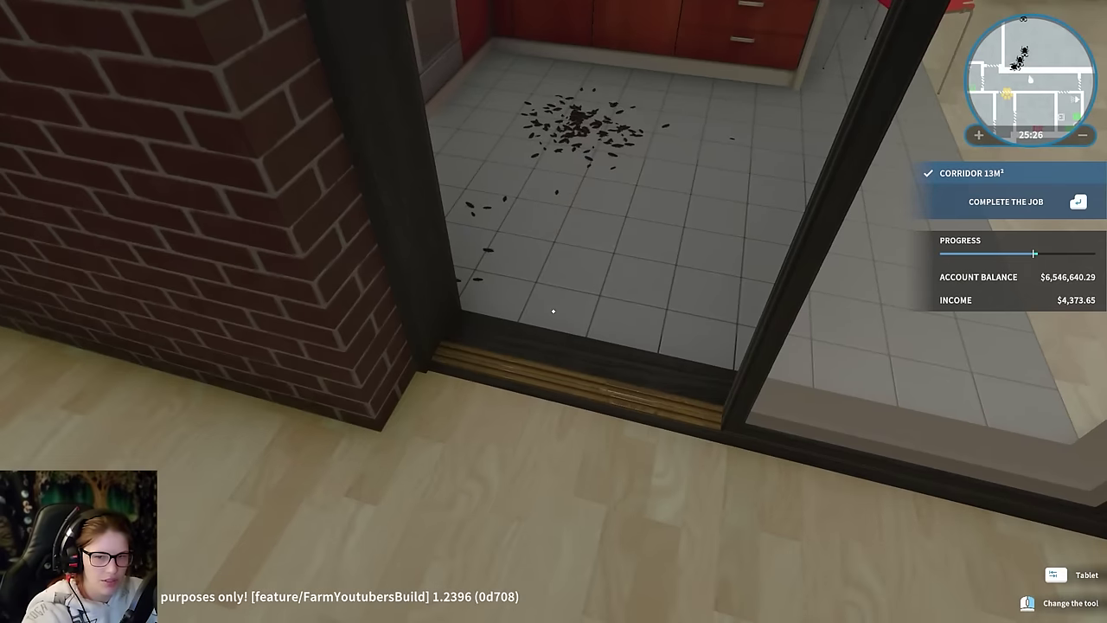
Equip the vacuum and destroy the cockroach nests by the fridge and at the wall base.
key("Tab")
left_click(560, 320)
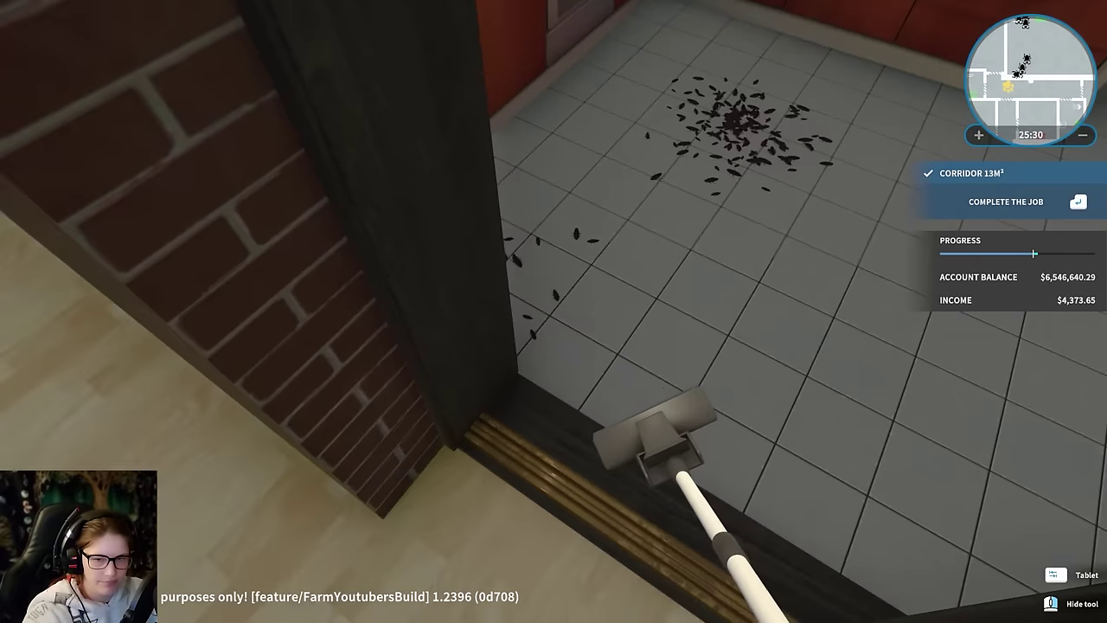
key("w")
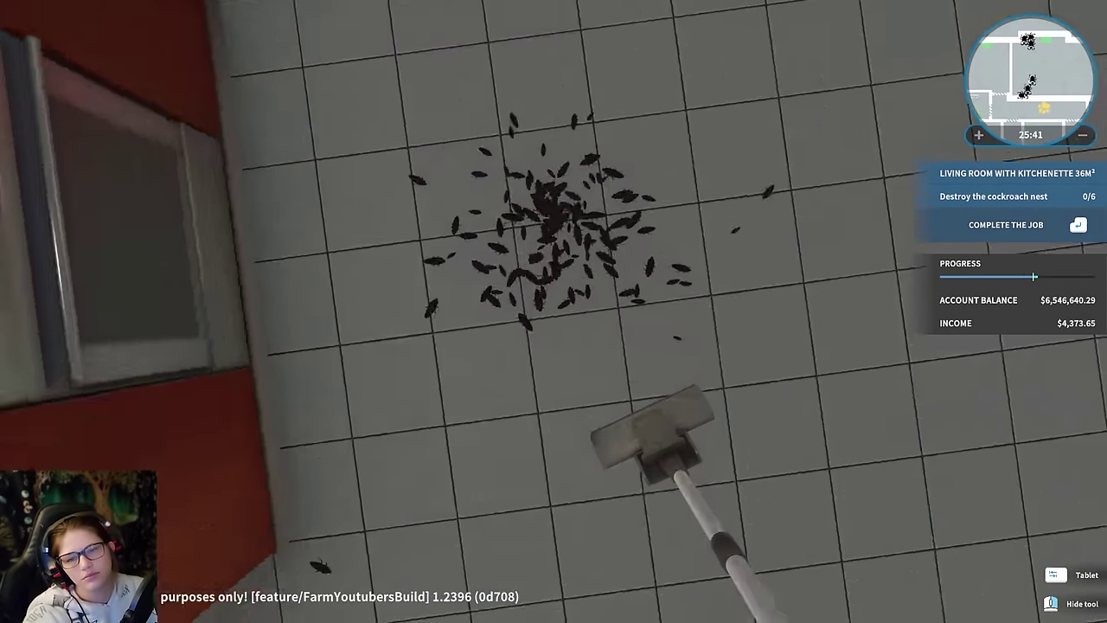
key("w")
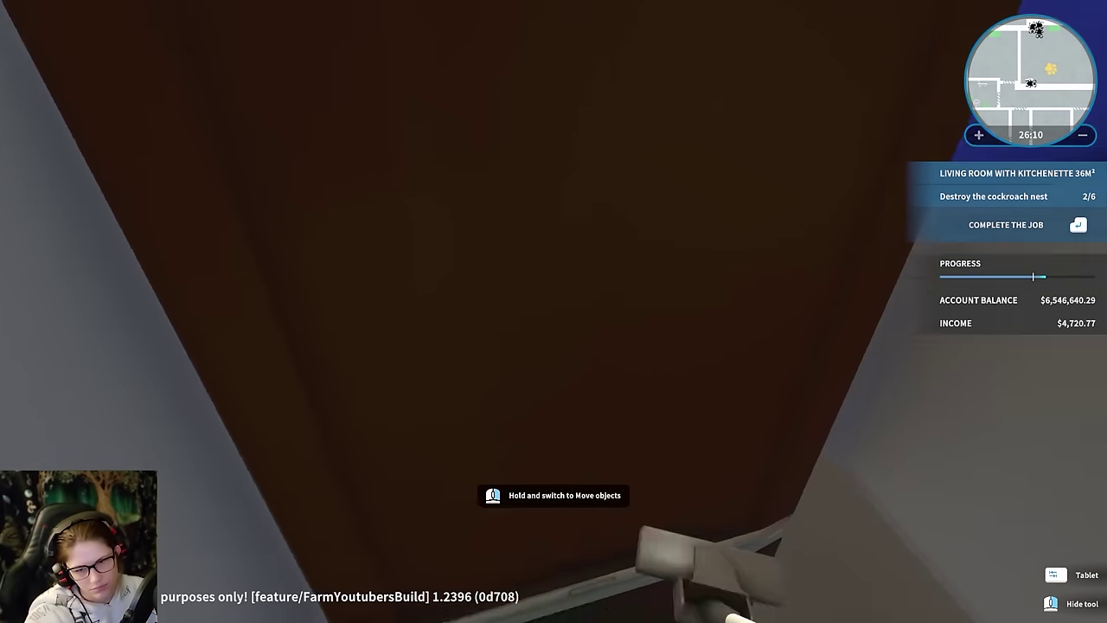
middle_click(554, 312)
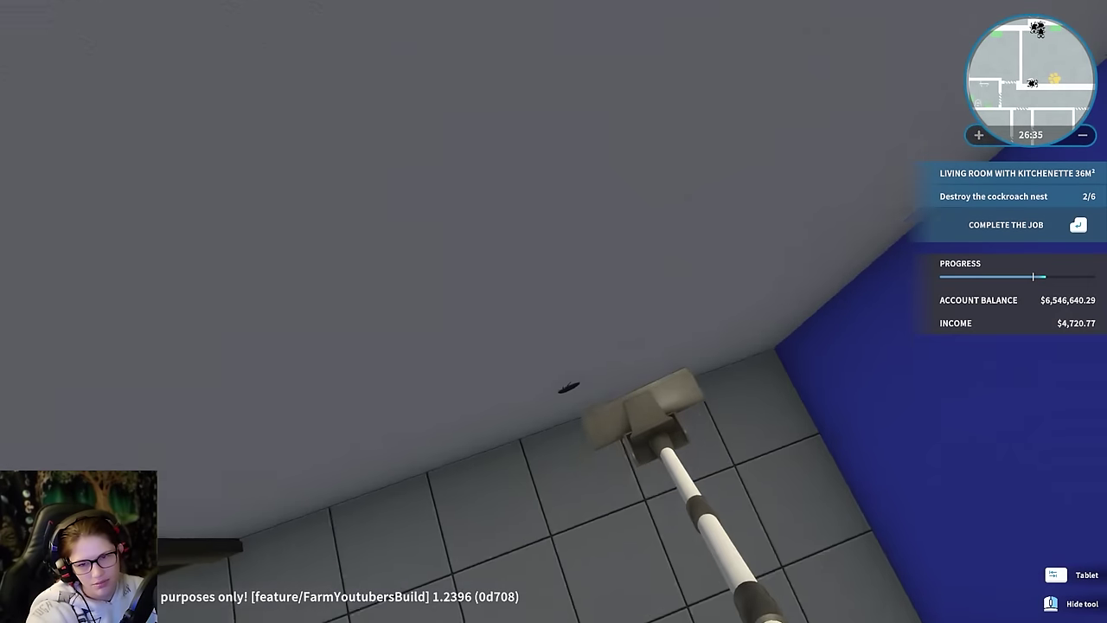
left_click(553, 312)
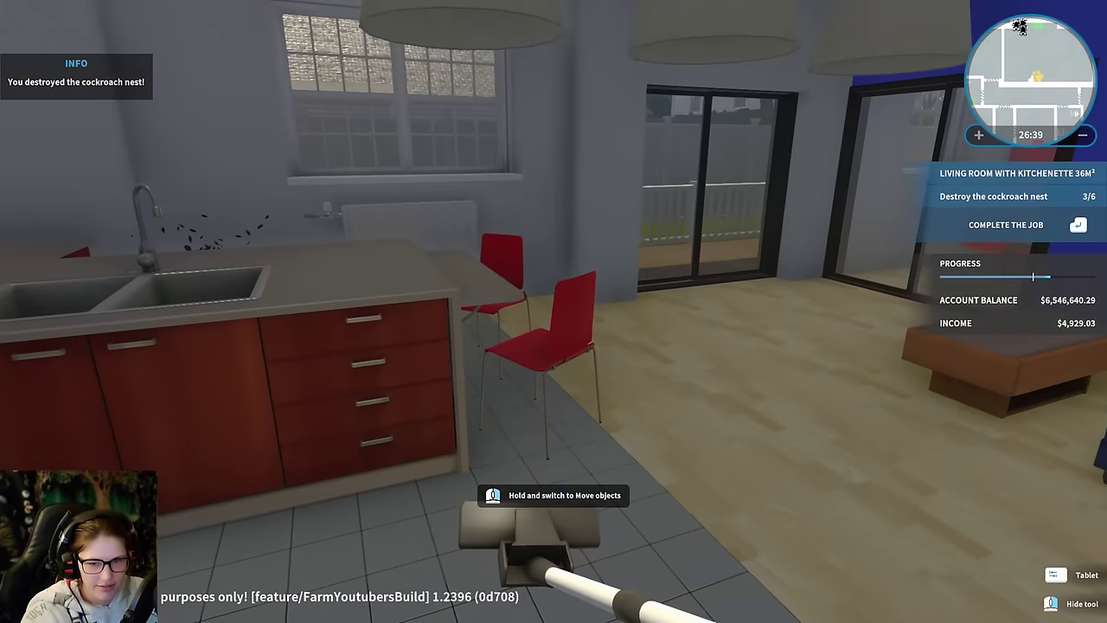
Vacuum up the fourth, fifth and last cockroach nests in the kitchen corner.
middle_click(554, 311)
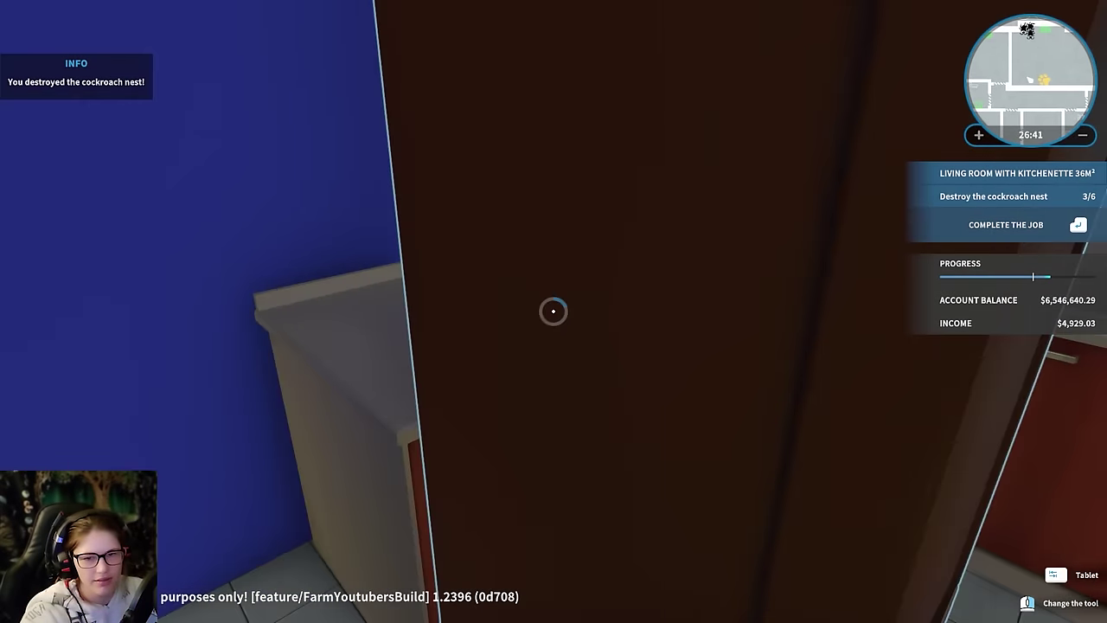
left_click_drag(554, 311, 554, 311)
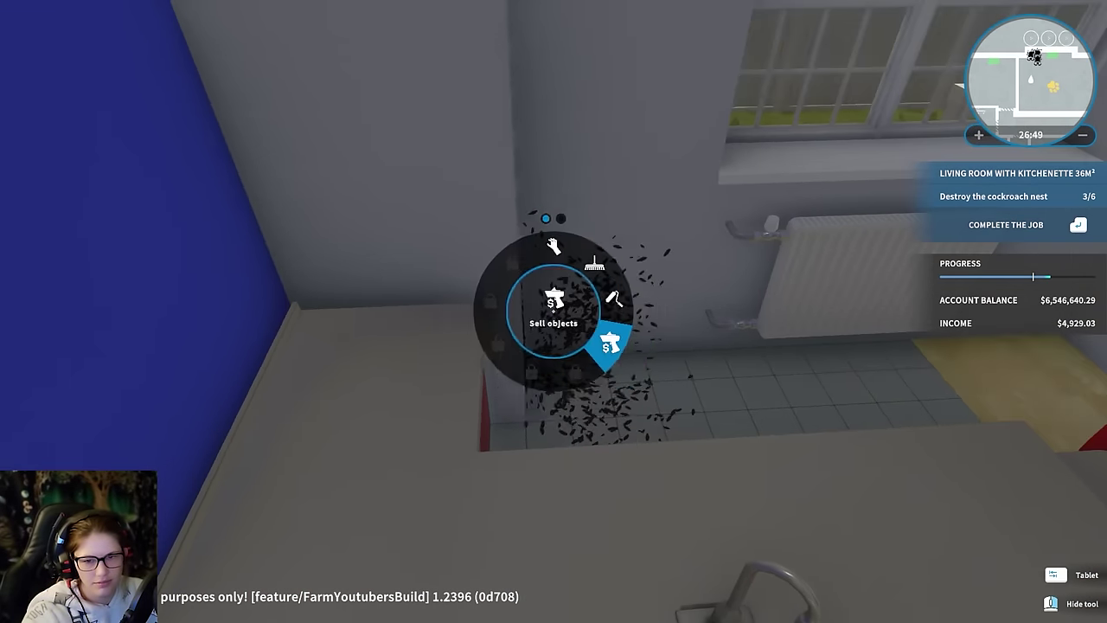
left_click(553, 312)
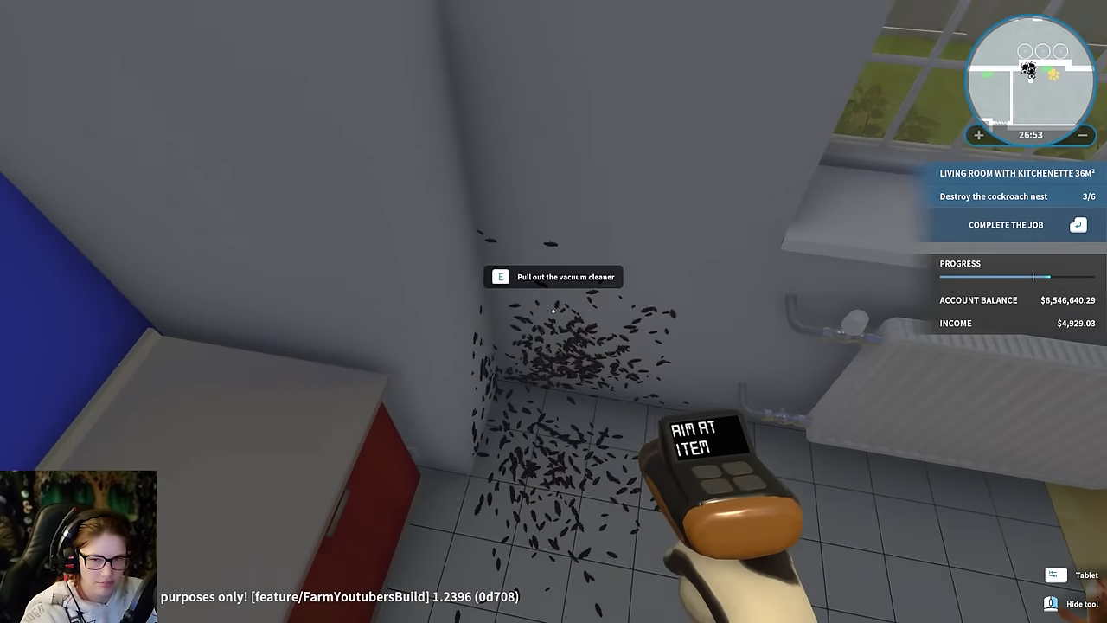
left_click(553, 311)
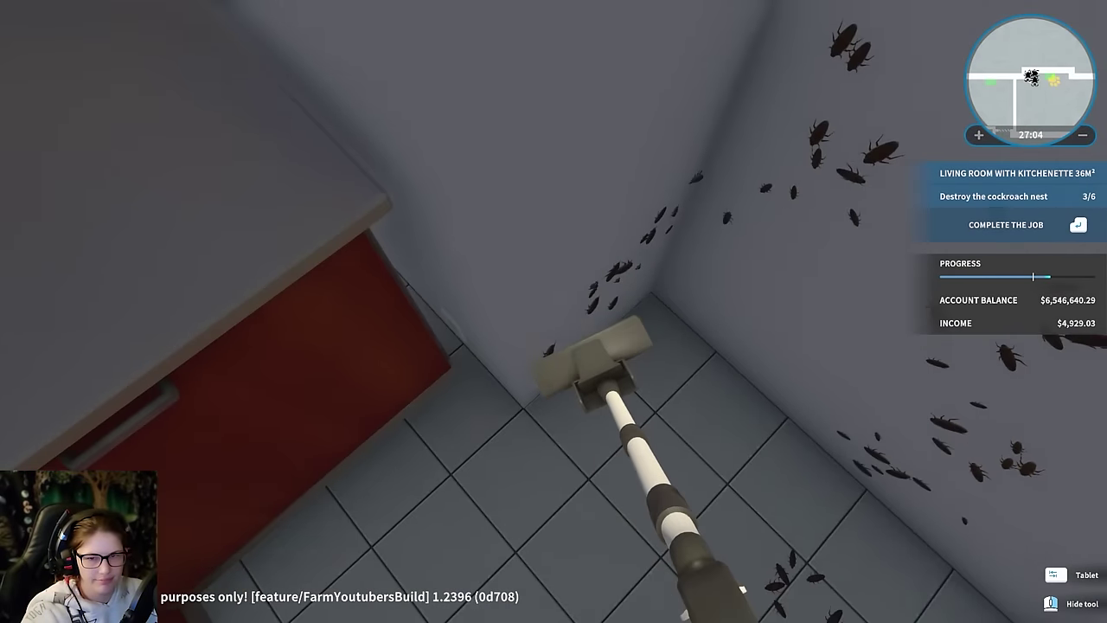
left_click(553, 311)
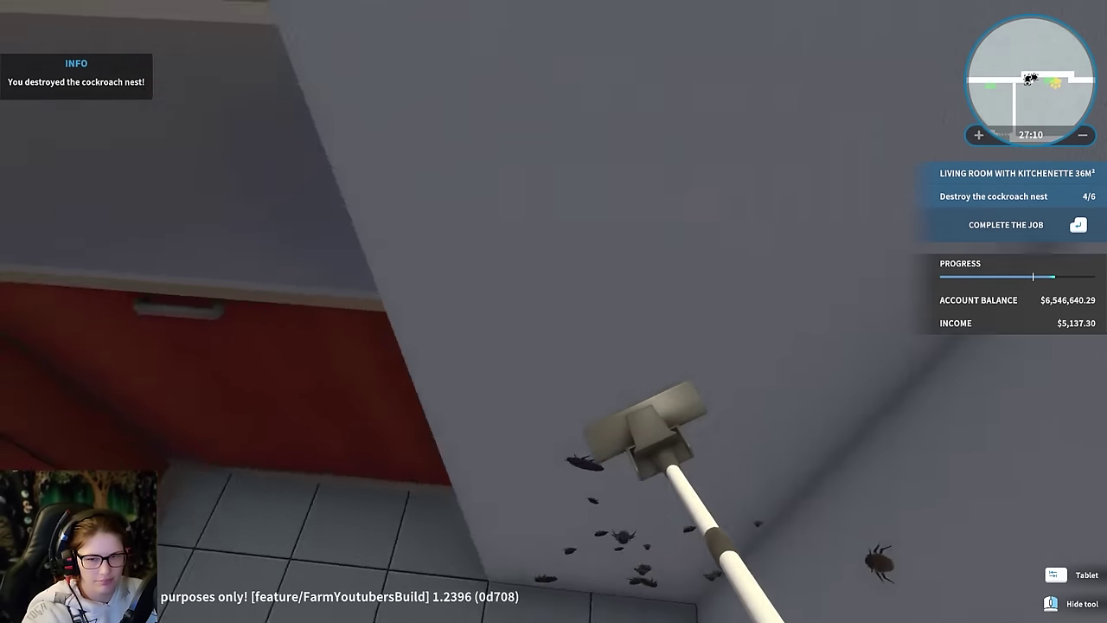
left_click(554, 311)
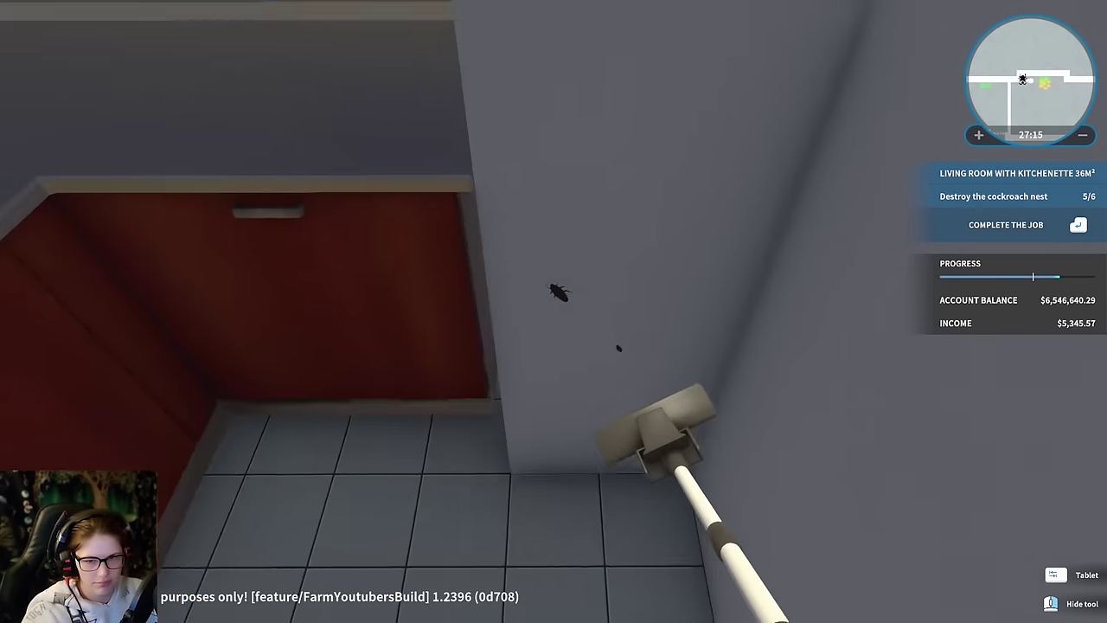
left_click(554, 311)
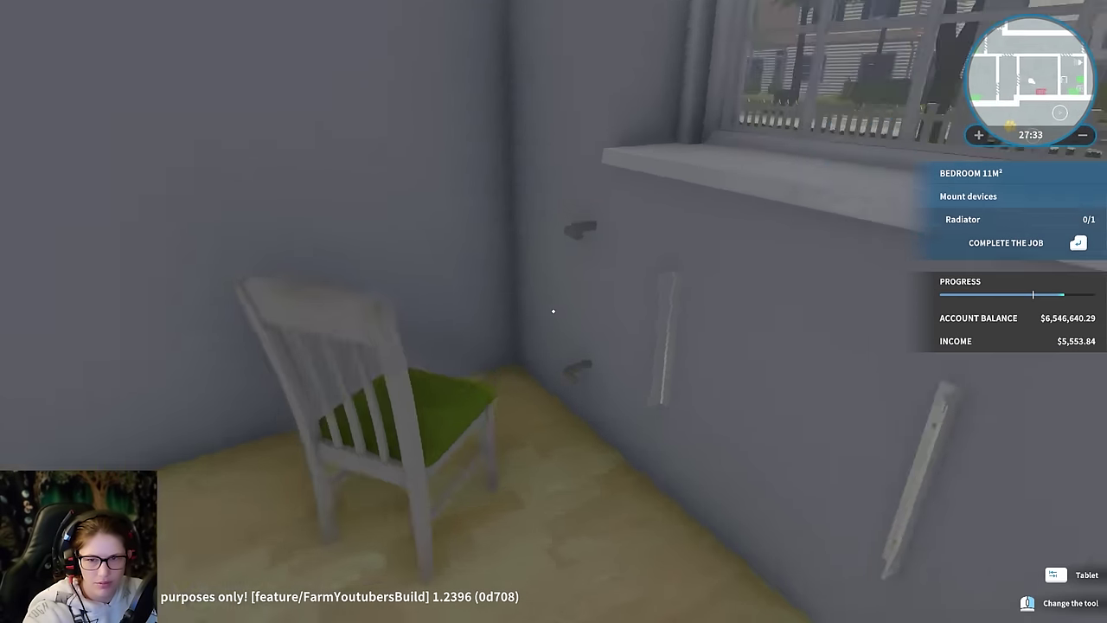
Buy a radiator from the tablet store, then pick the medium White paint.
key("Tab")
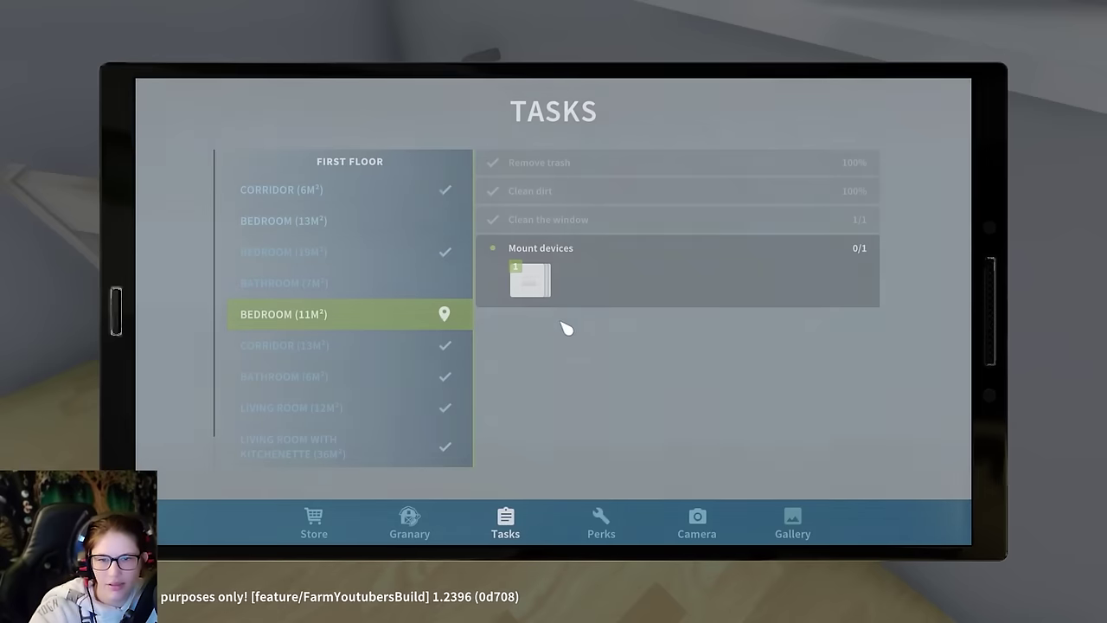
left_click(538, 292)
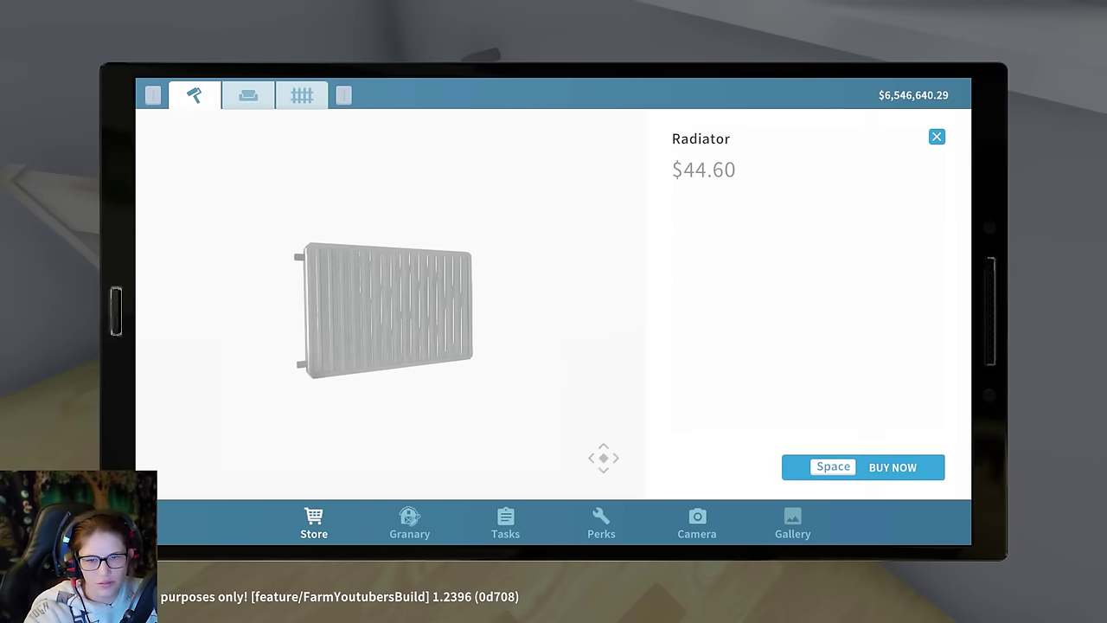
key("space")
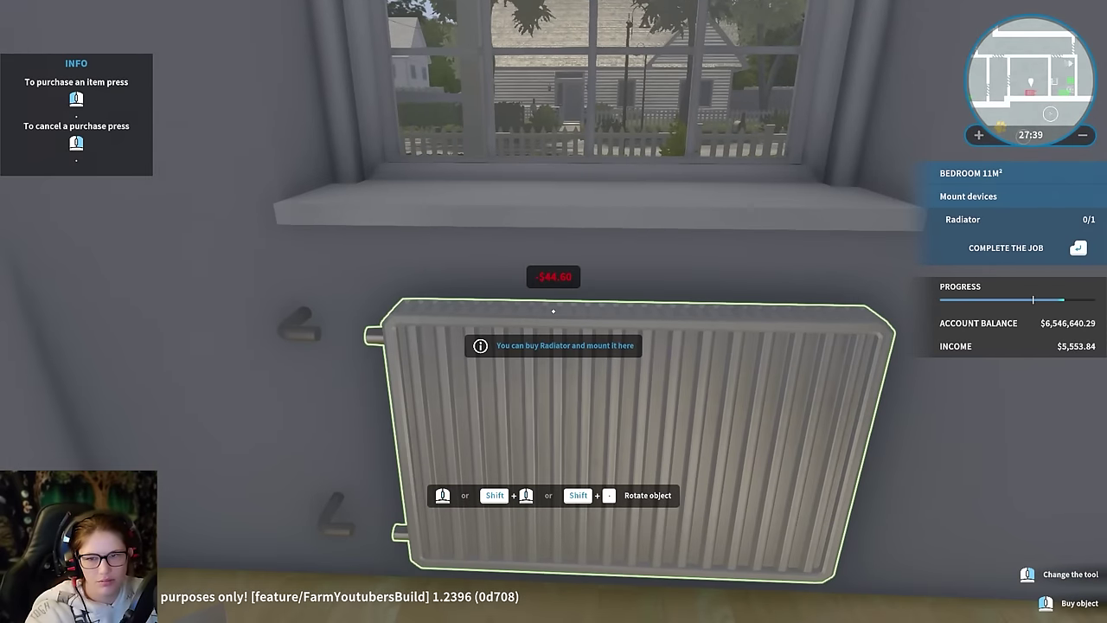
key("Tab")
left_click(548, 283)
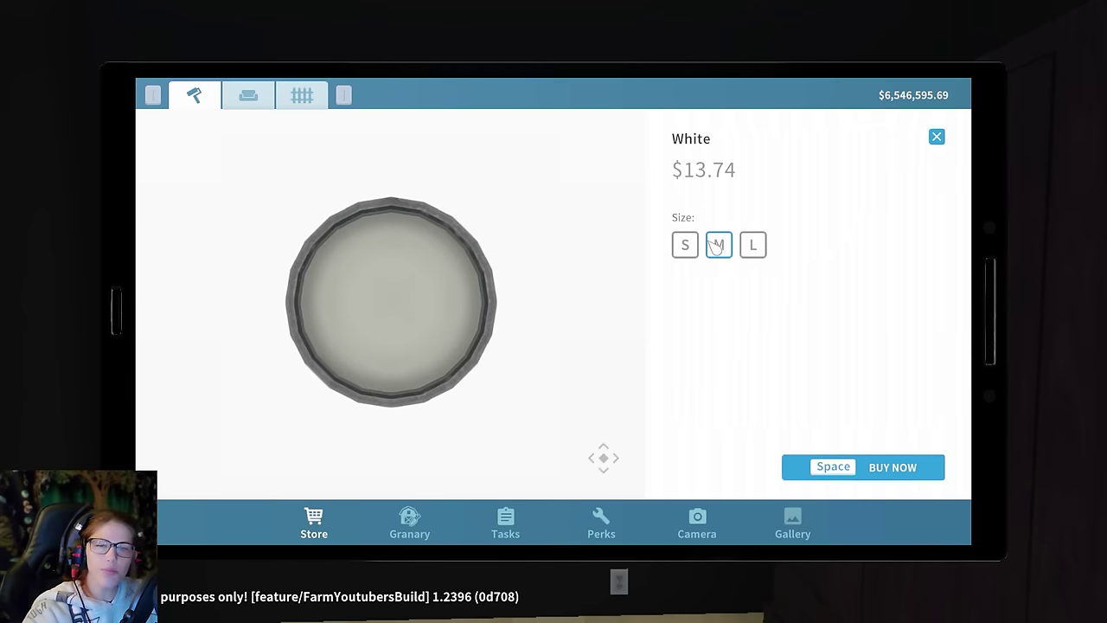
Buy the White paint and roll the first bedroom wall strips toward the window.
key("space")
left_click(553, 311)
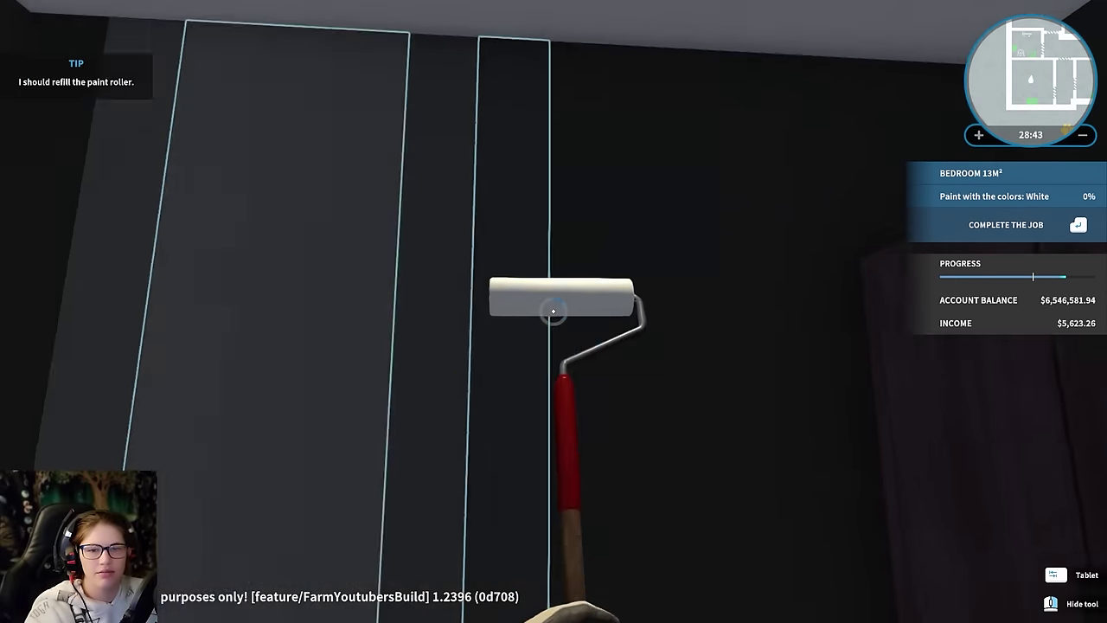
left_click(554, 311)
left_click(554, 312)
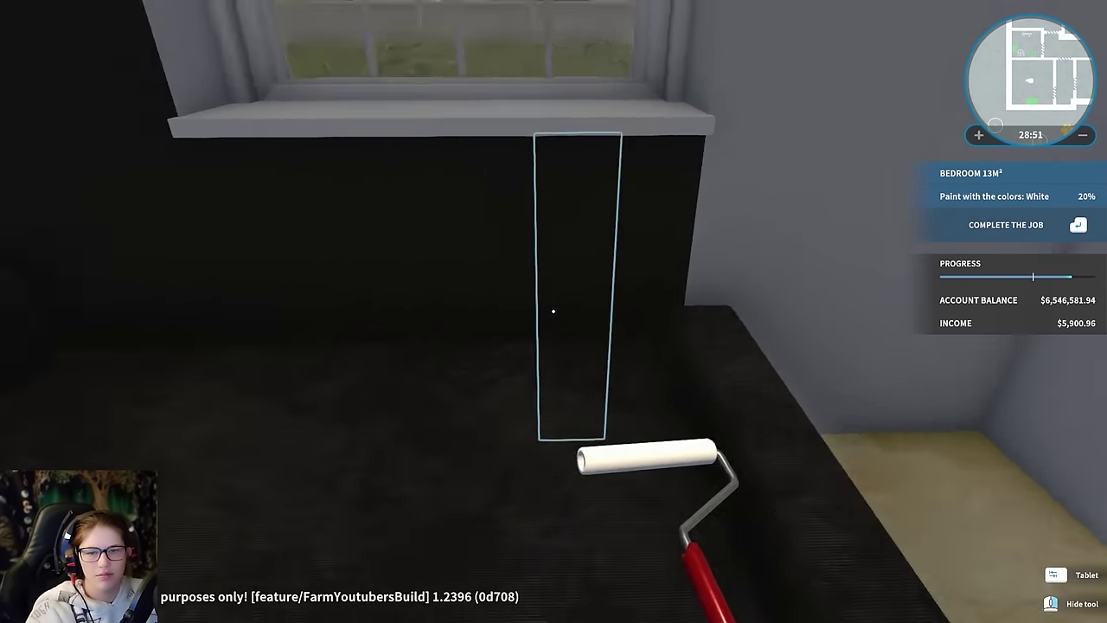
left_click(554, 311)
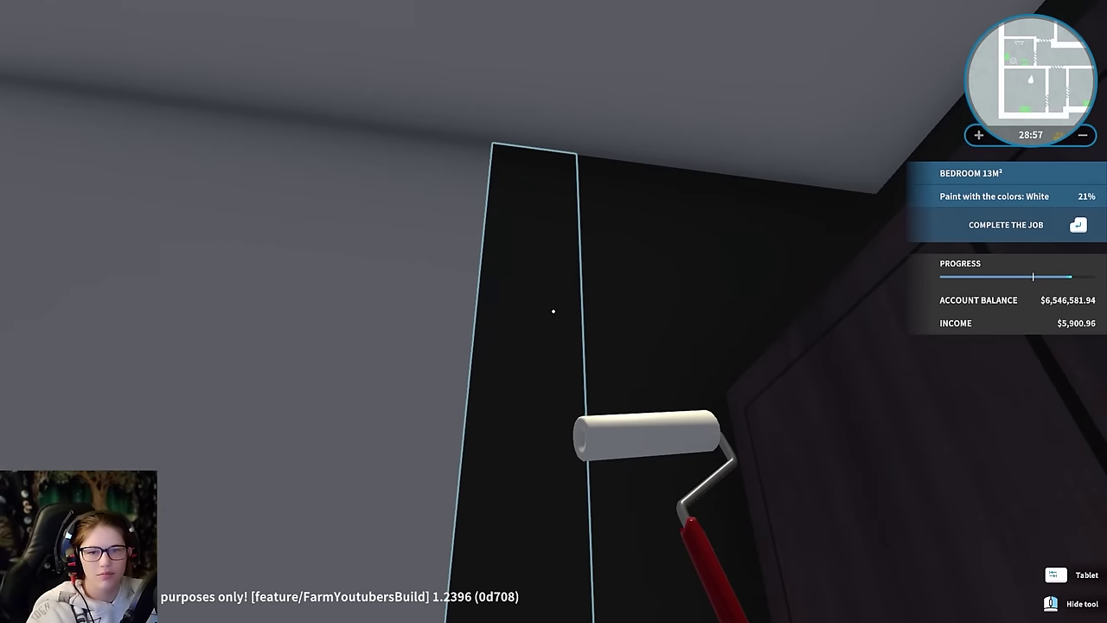
left_click(553, 312)
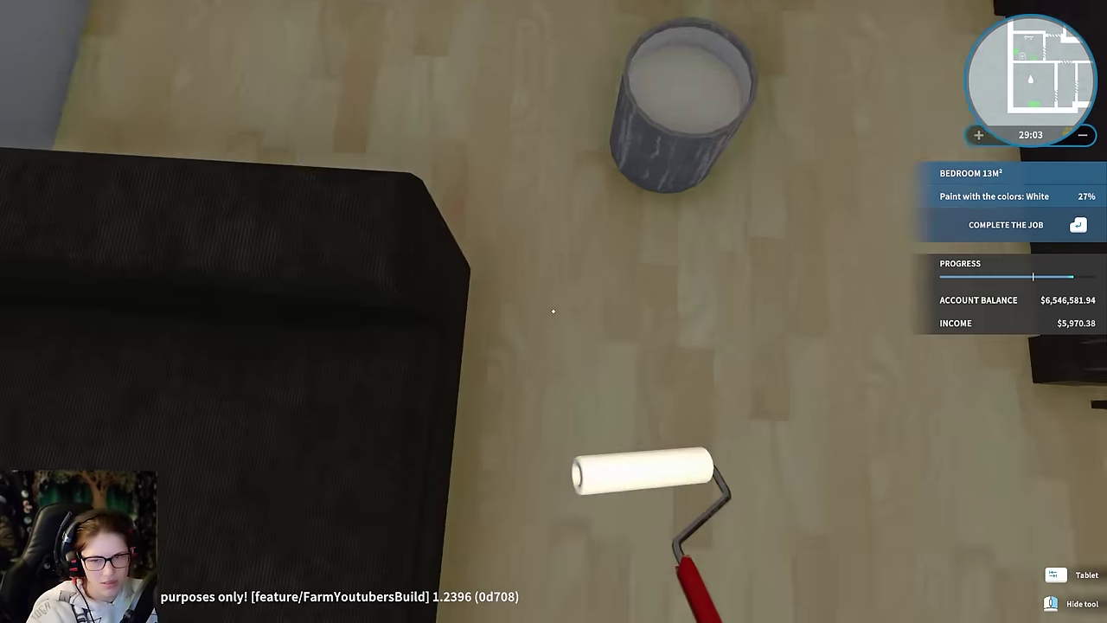
Refill the roller and paint the wall strips beside and below the window white.
left_click(554, 312)
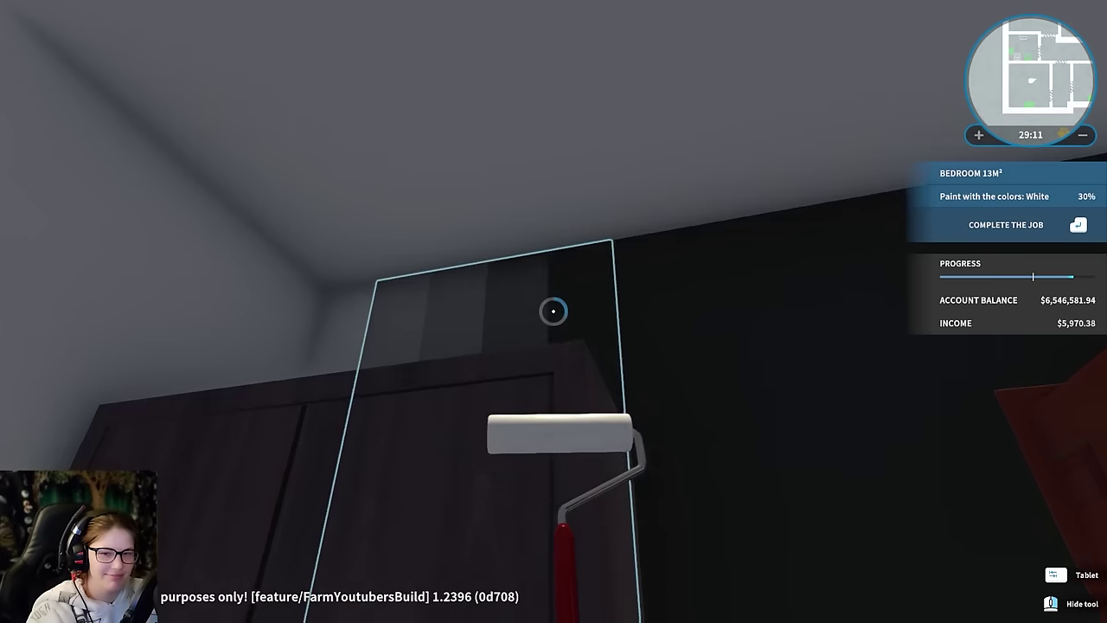
left_click(554, 312)
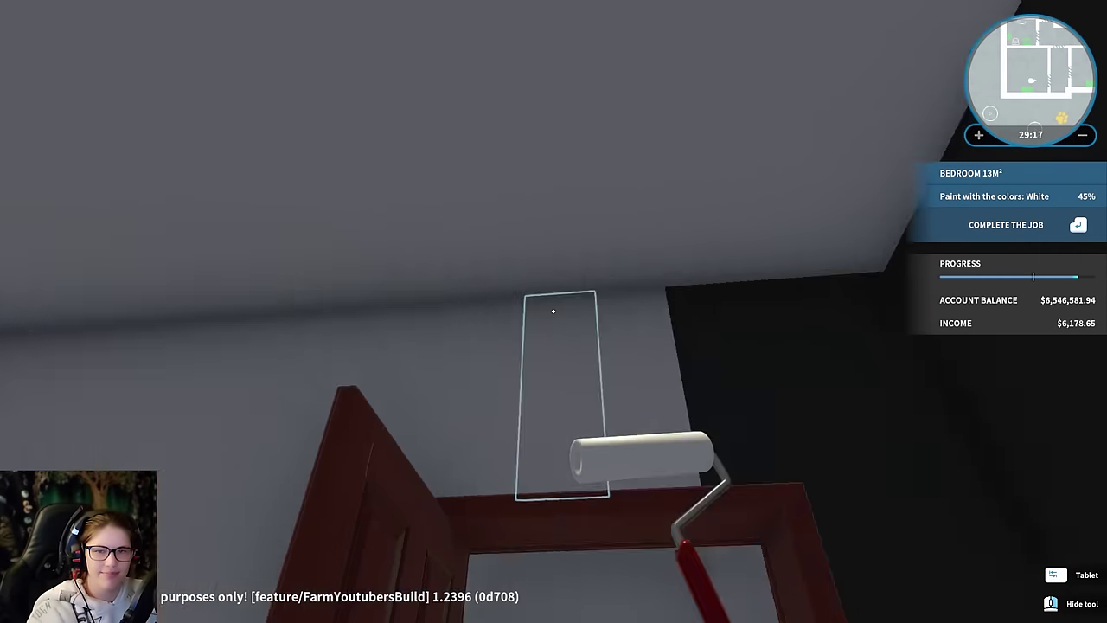
left_click(553, 312)
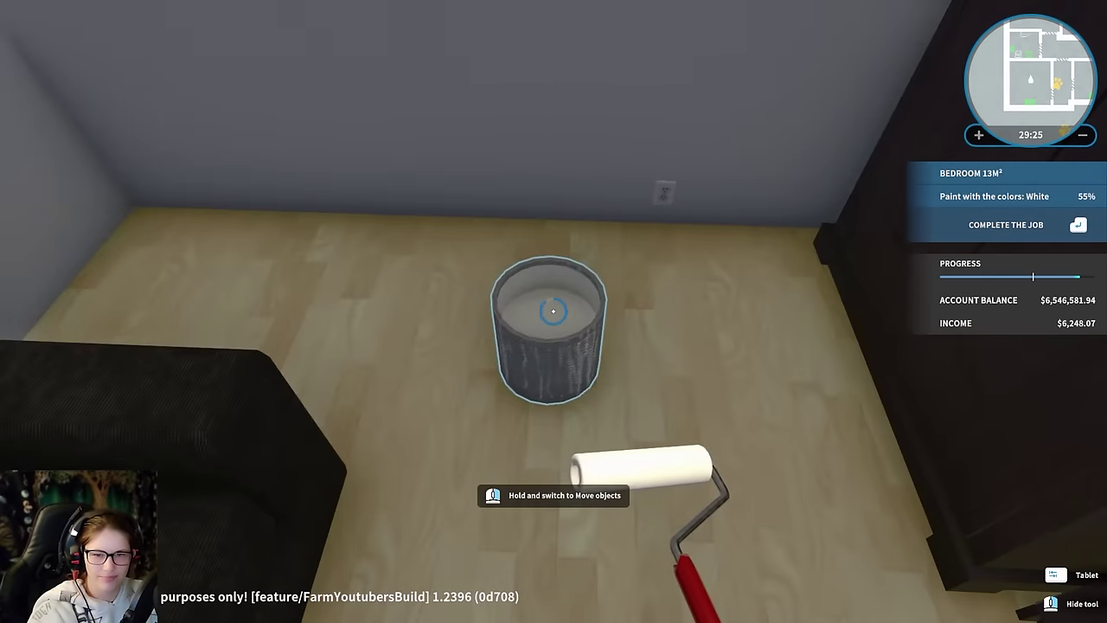
left_click(553, 312)
left_click(554, 312)
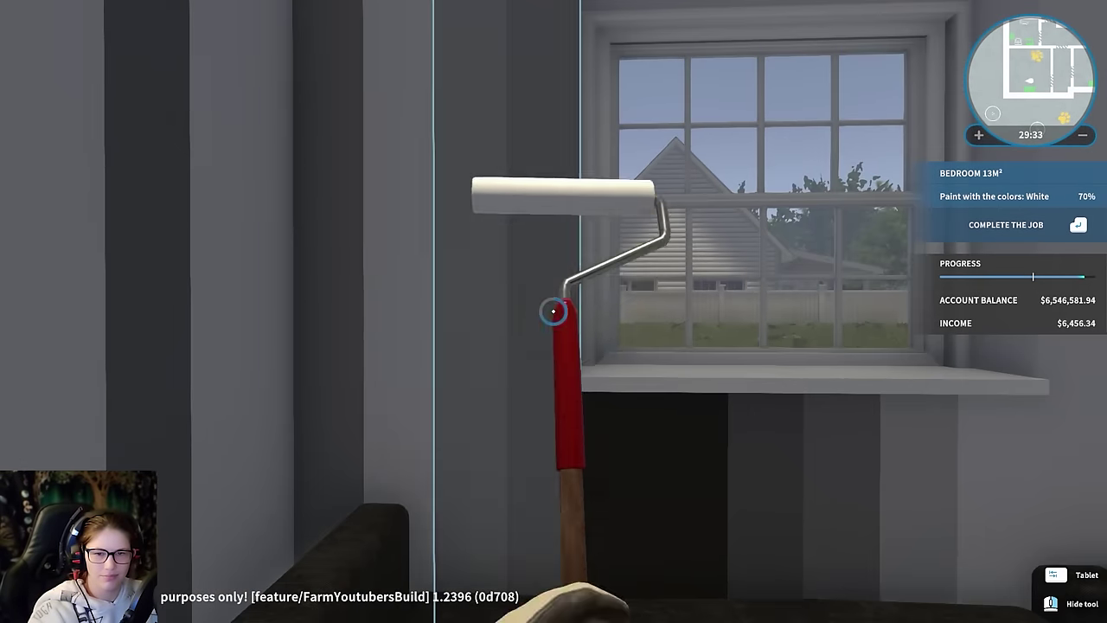
left_click(554, 312)
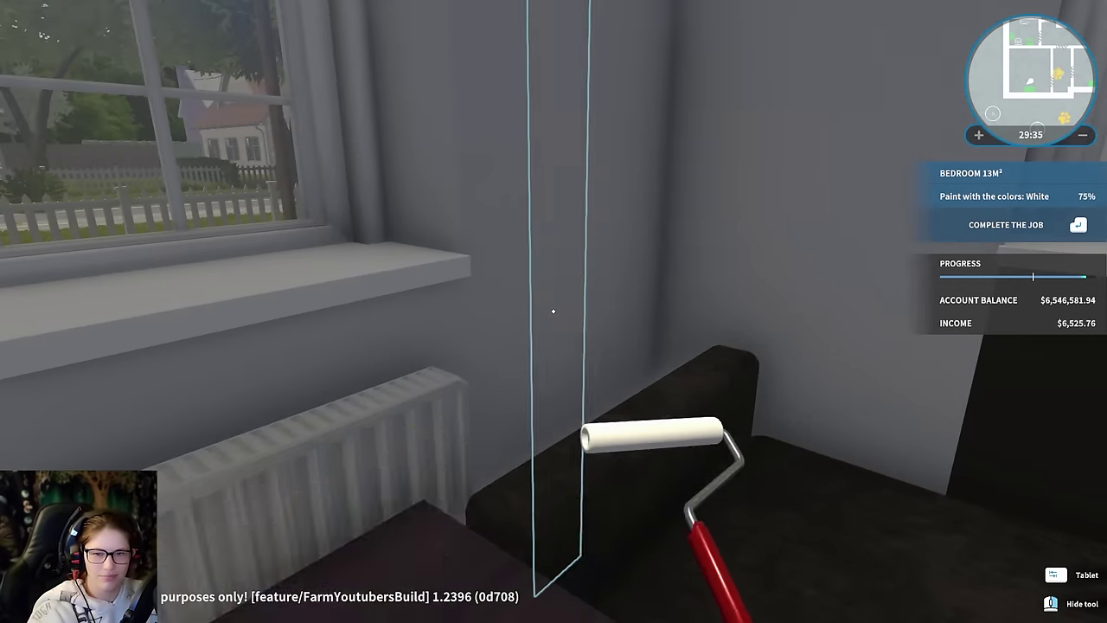
Finish the last strip under the window and the ceiling strips in white.
left_click(554, 312)
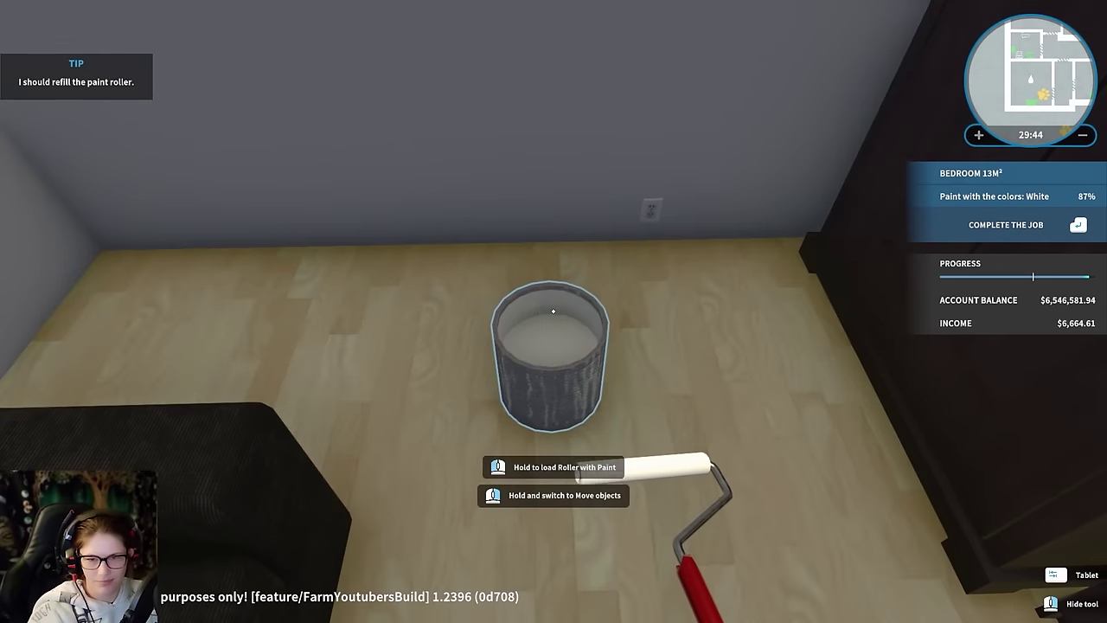
left_click(554, 311)
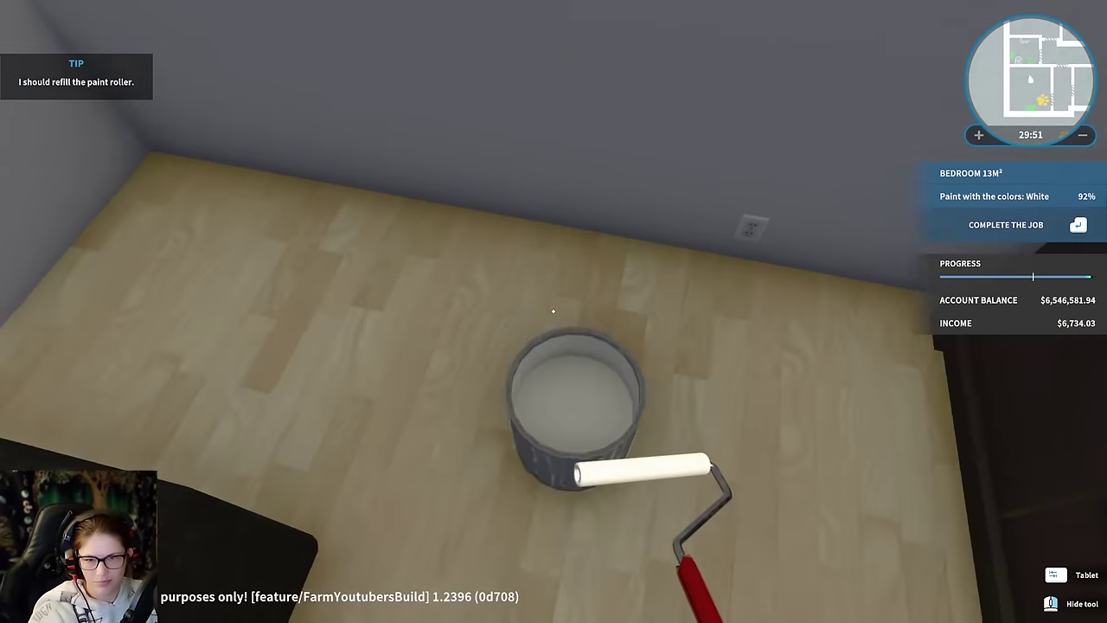
left_click(554, 311)
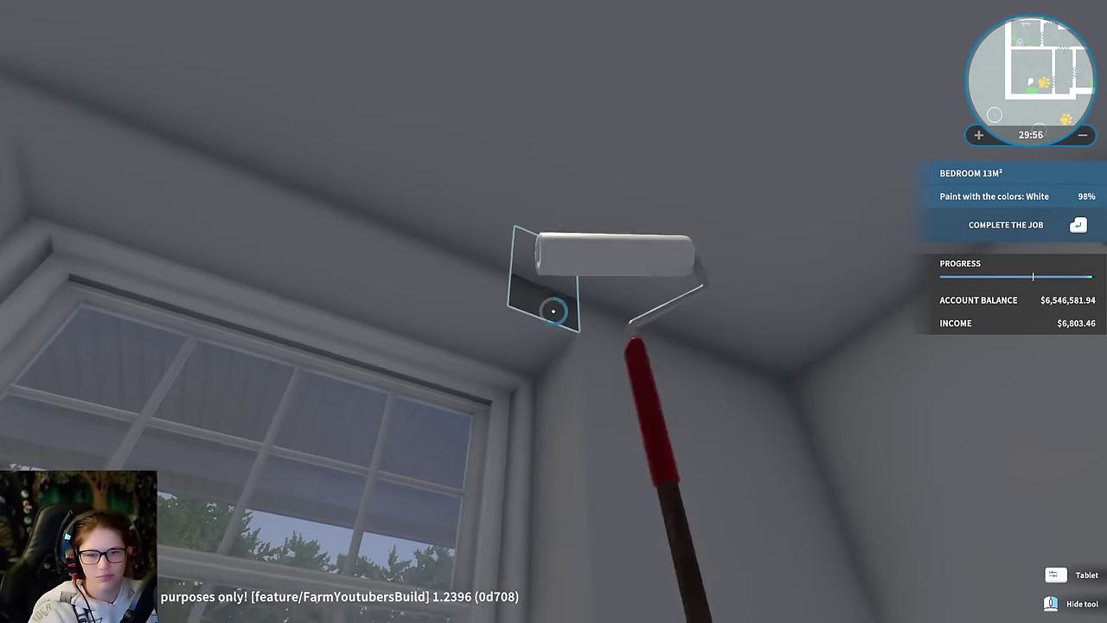
left_click(554, 312)
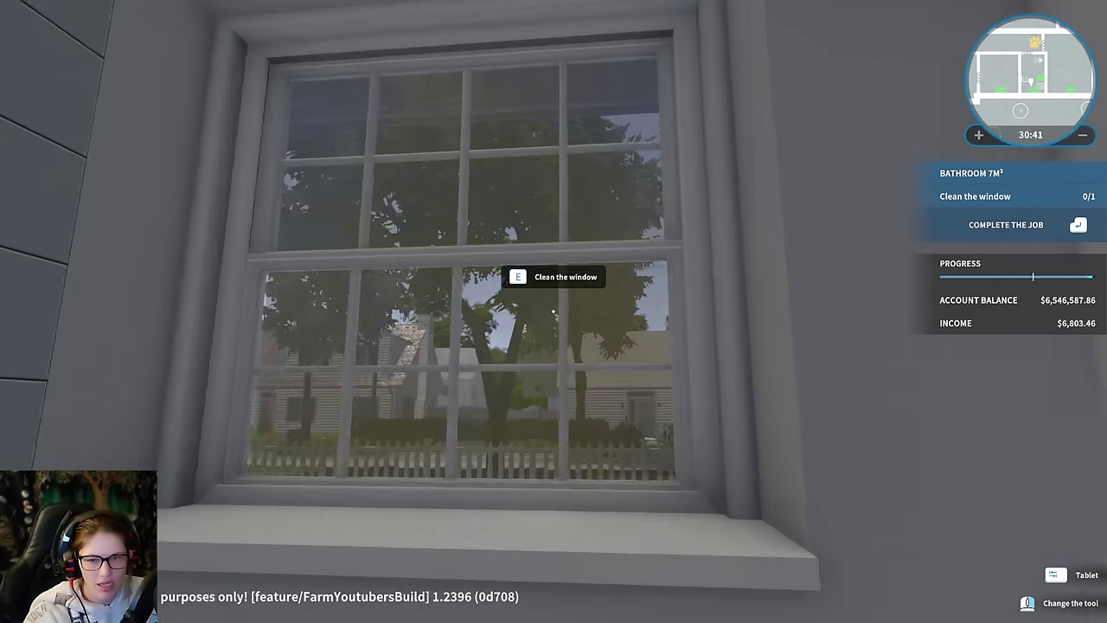
Clean the bathroom window, walk out, and bring up the Complete the job prompt.
key("e")
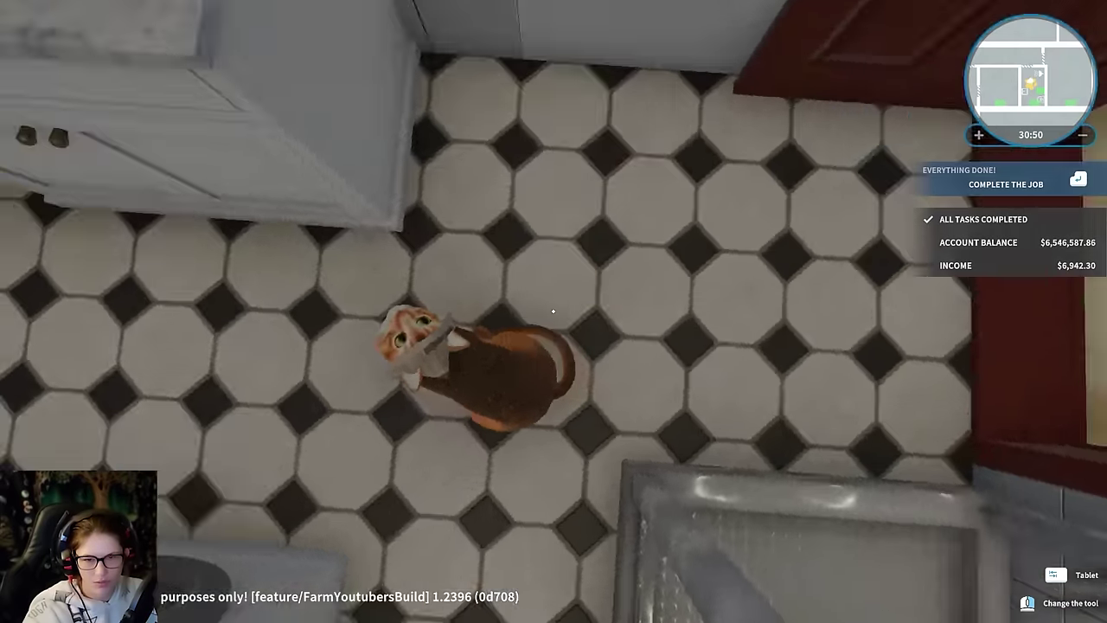
key("w")
key("w")
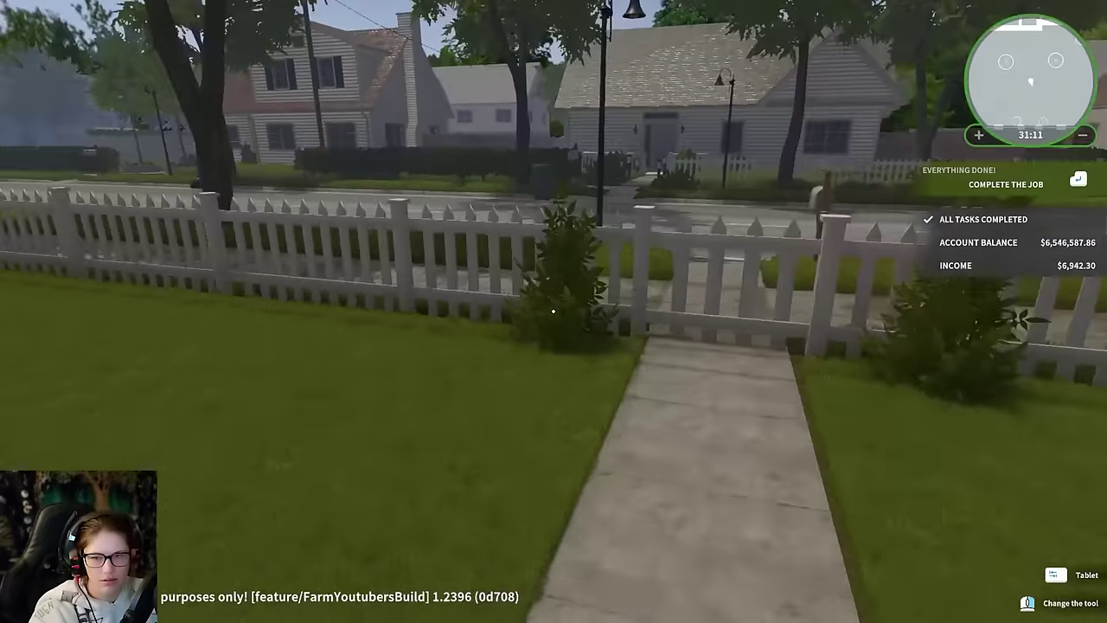
key("Return")
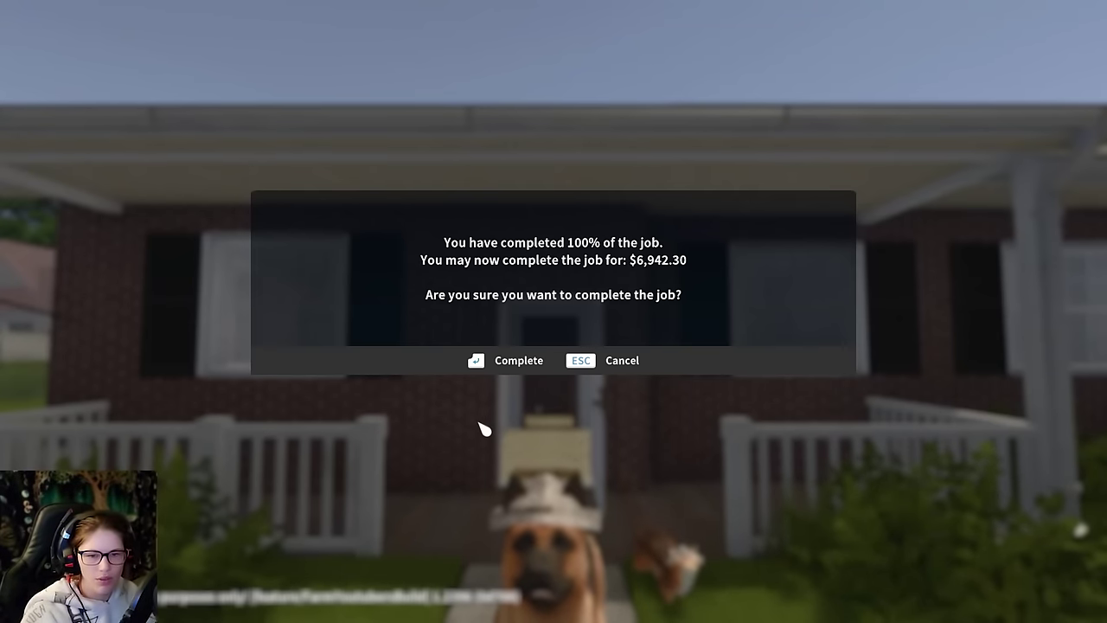
Confirm completing the $6,942.30 student house job.
key("Return")
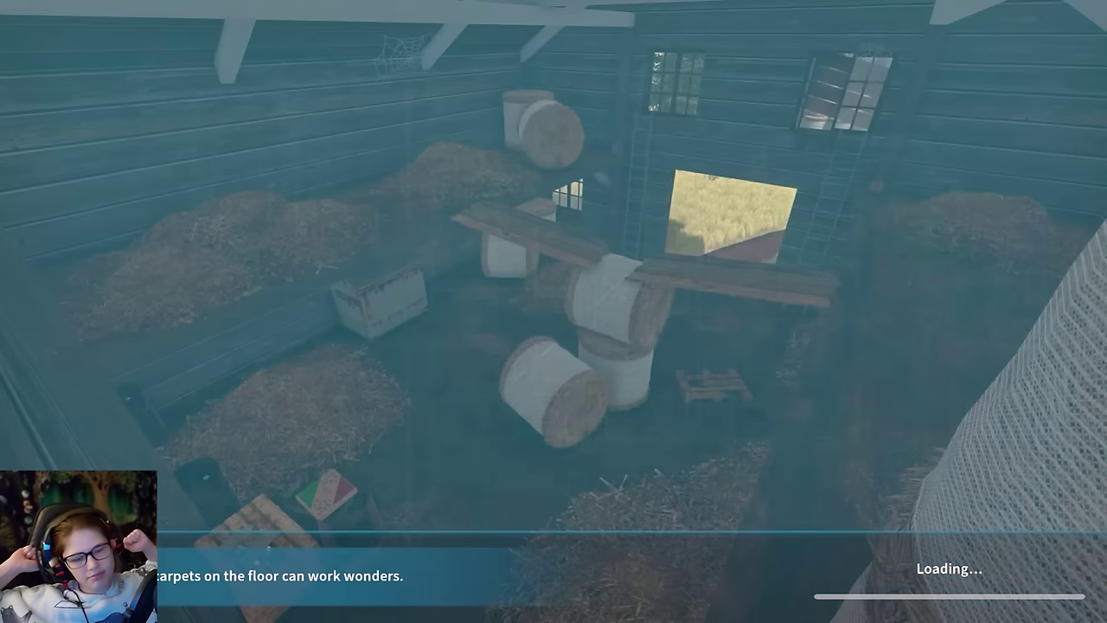